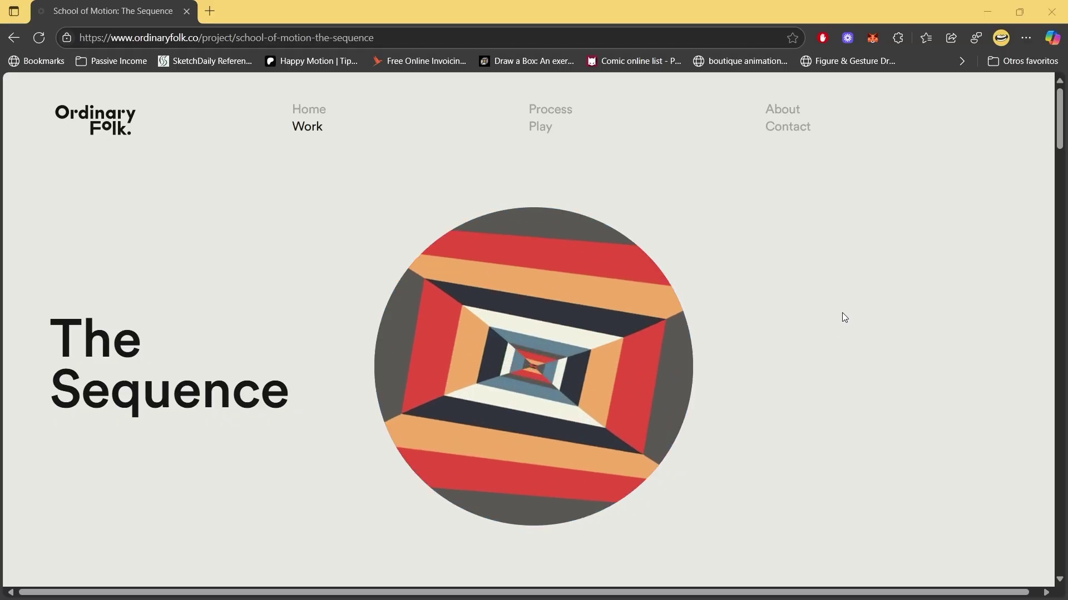
Look through the styleframes and process images on the School of Motion: The Sequence project page.
{"action": "scroll", "coordinate": [842, 317], "scroll_direction": "down", "scroll_amount": 12}
{"action": "scroll", "coordinate": [902, 322], "scroll_direction": "down", "scroll_amount": 15}
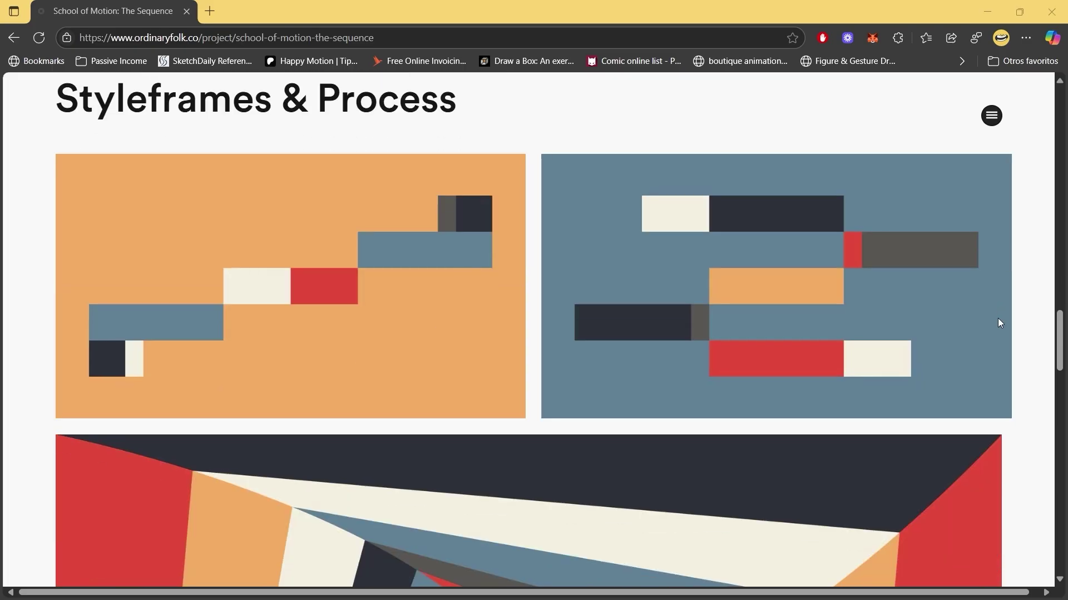
{"action": "scroll", "coordinate": [603, 267], "scroll_direction": "down", "scroll_amount": 8}
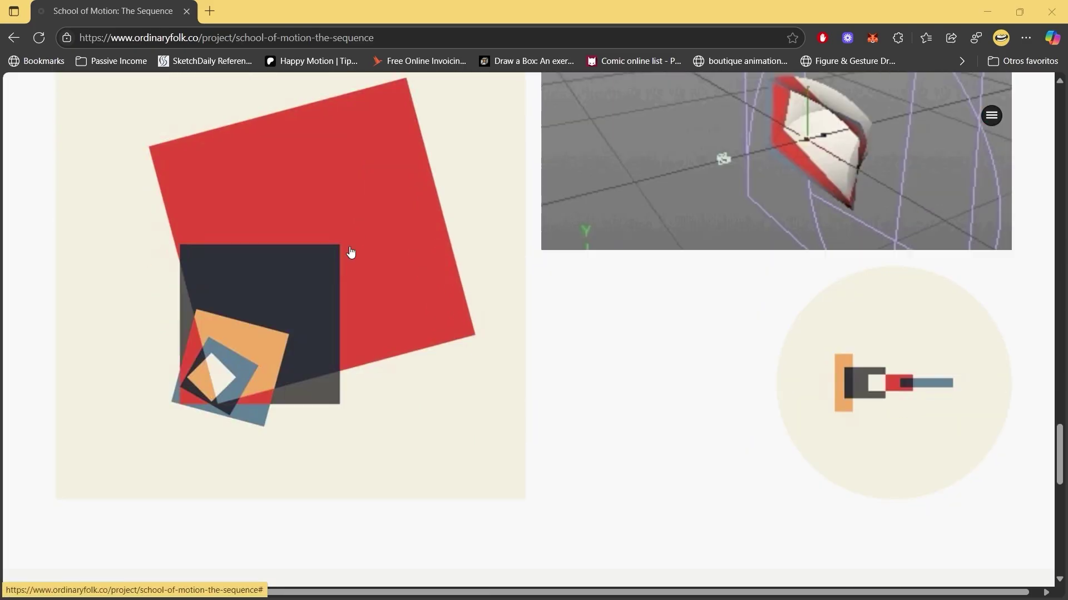
{"action": "scroll", "coordinate": [436, 276], "scroll_direction": "up", "scroll_amount": 2}
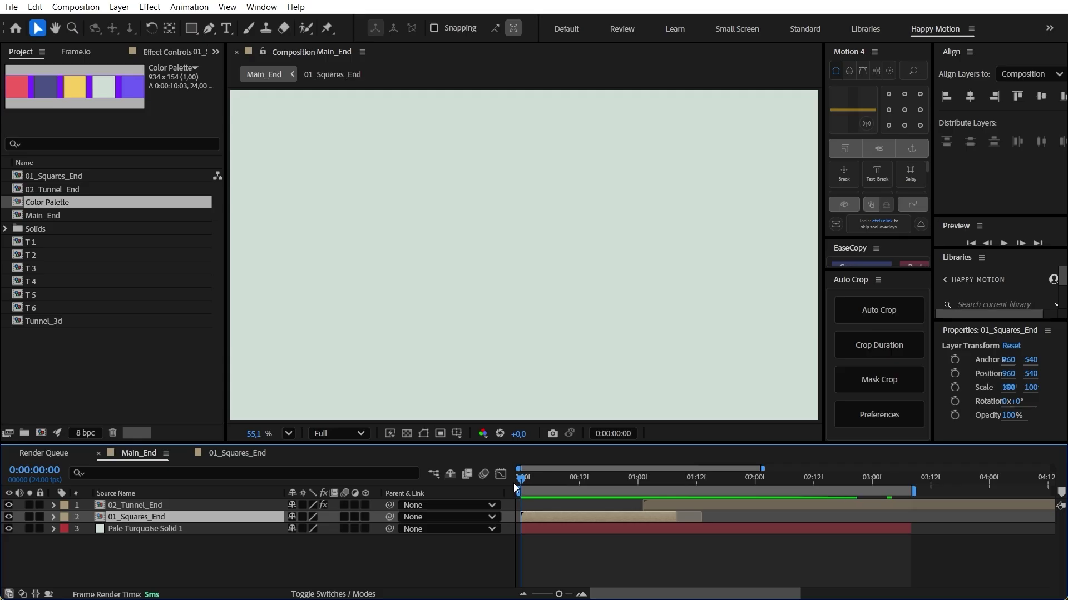
Preview the finished Main_End animation and inspect its squares and tunnel layers in isolation.
{"action": "key", "text": "space"}
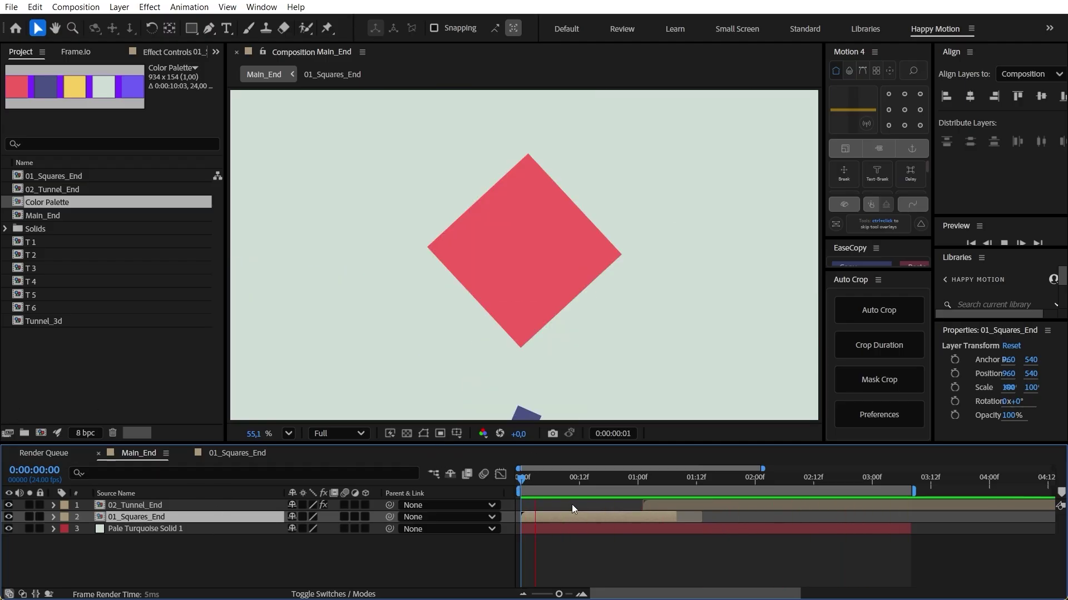
{"action": "left_click", "coordinate": [580, 481]}
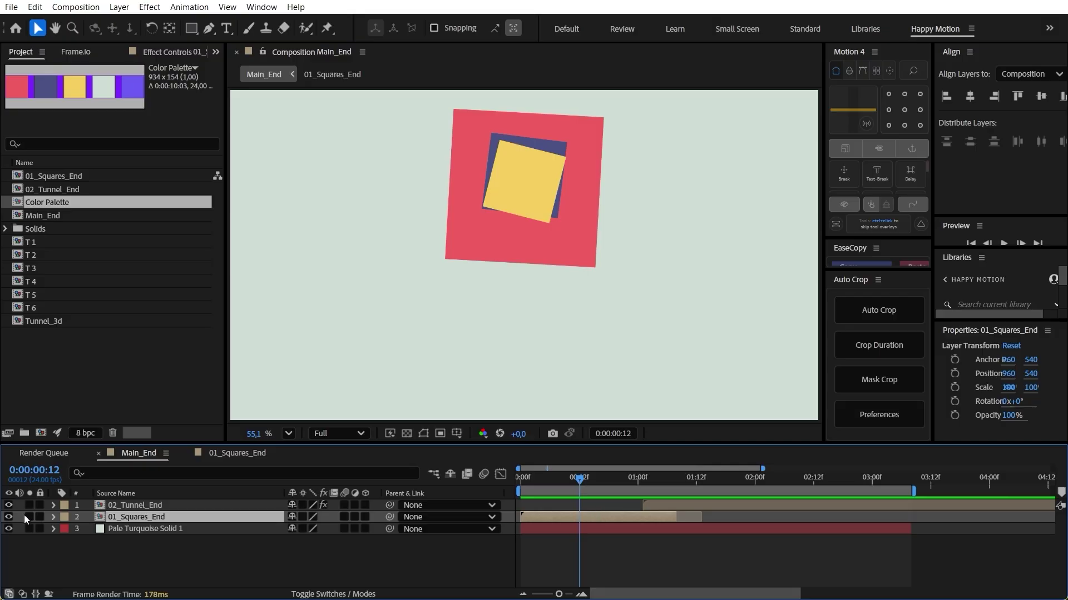
{"action": "left_click_drag", "start_coordinate": [591, 483], "coordinate": [655, 481]}
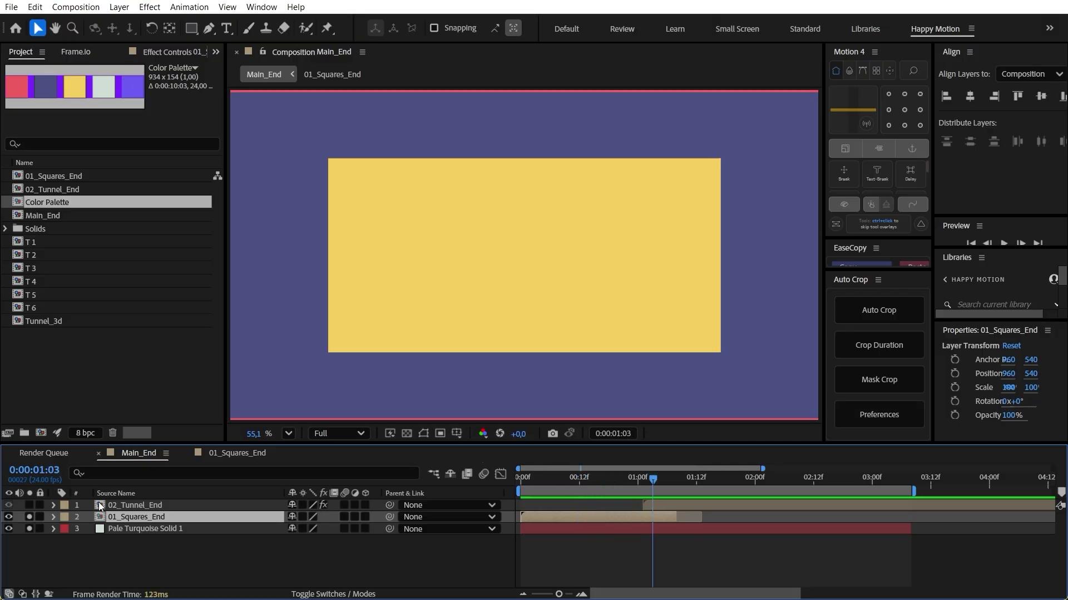
{"action": "left_click", "coordinate": [29, 506]}
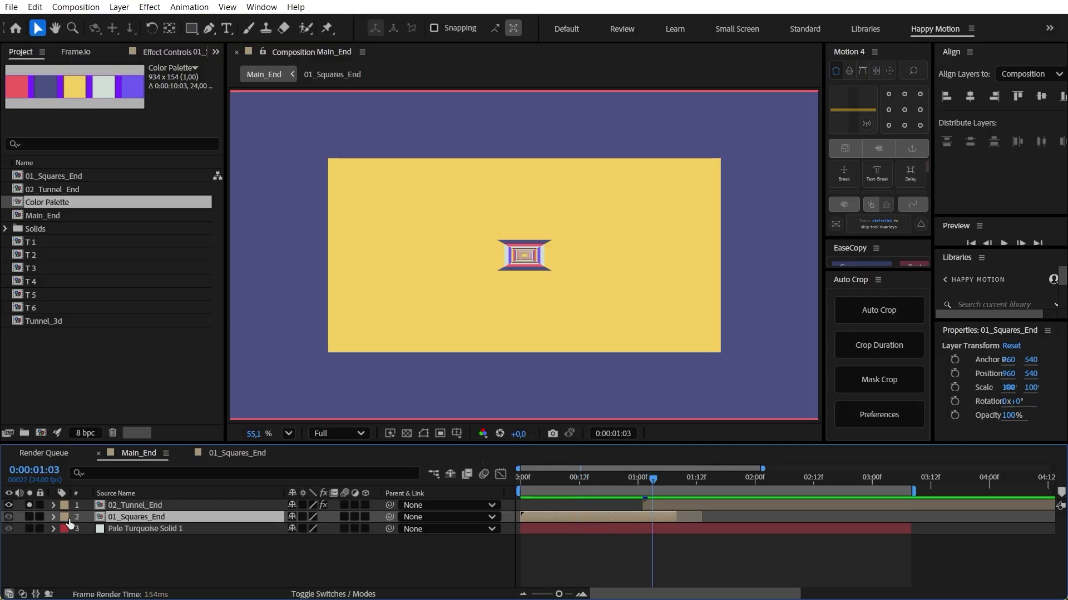
{"action": "key", "text": "space"}
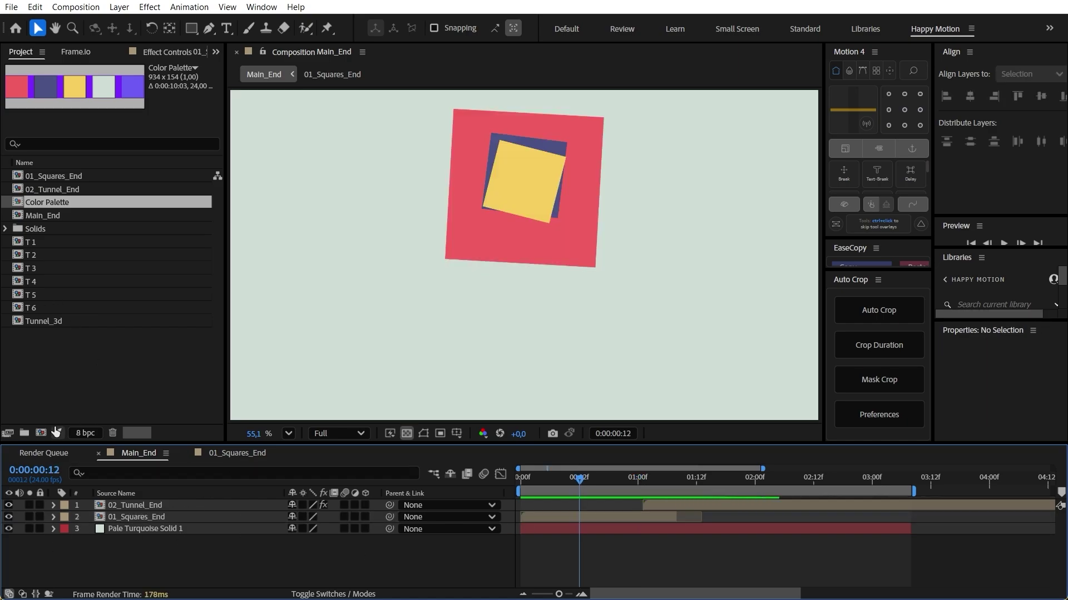
Create a 1920x1080, 24 fps, five-second composition named Squares and add a rectangle shape layer filling the frame.
{"action": "key", "text": "ctrl+n"}
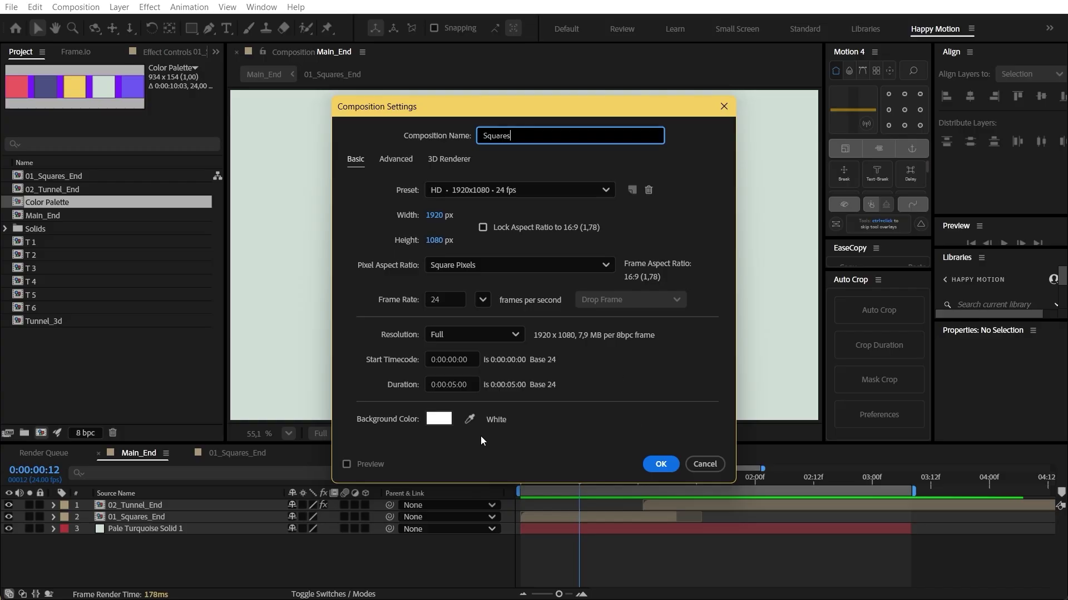
{"action": "left_click", "coordinate": [661, 464]}
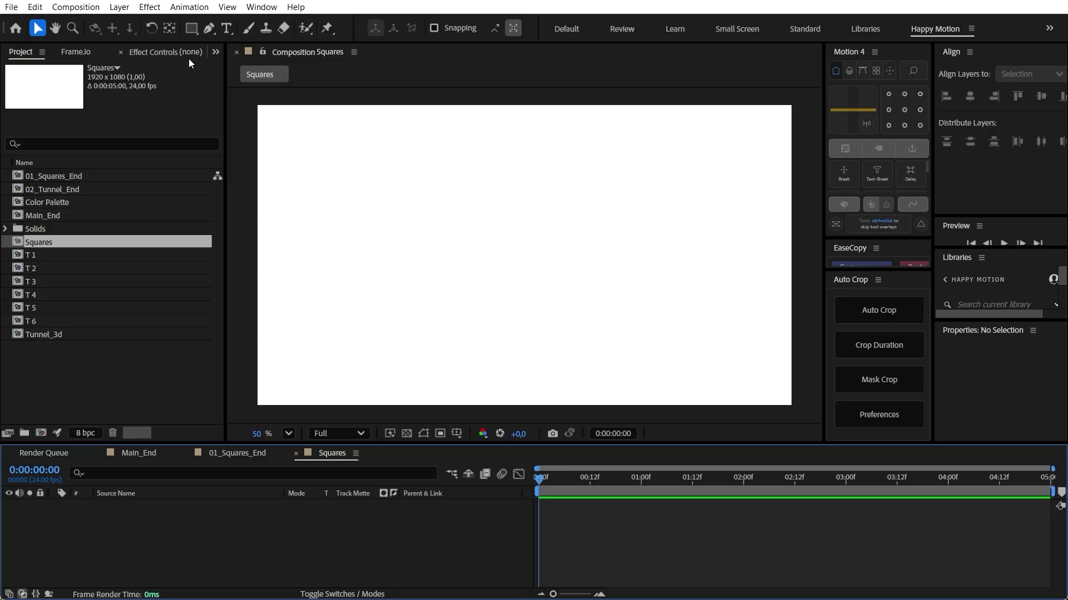
{"action": "double_click", "coordinate": [191, 27]}
{"action": "key", "text": "v"}
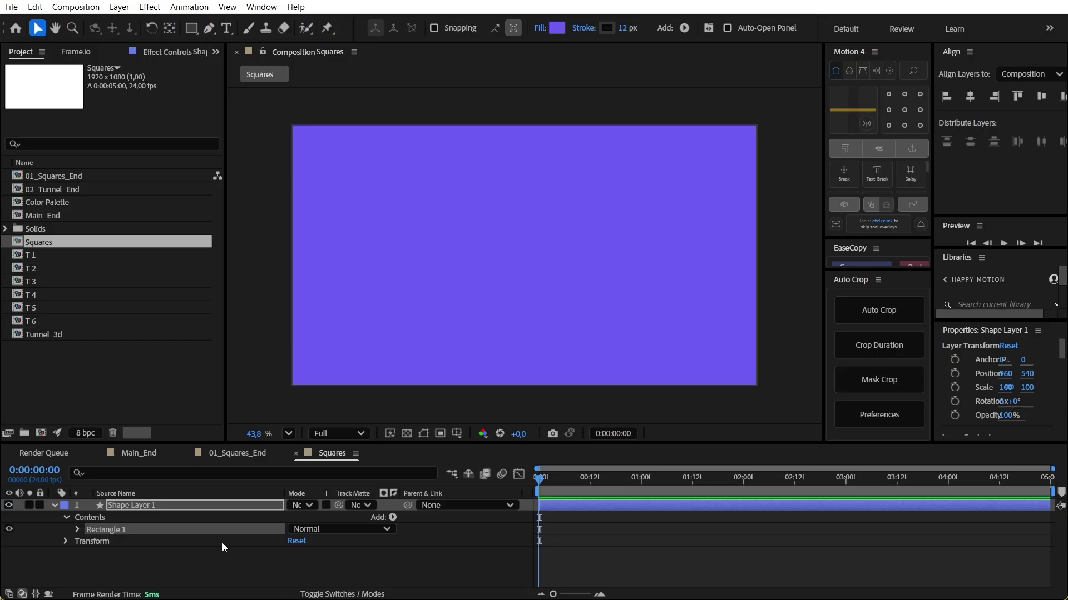
Place the Color Palette composition in the canvas's upper-left corner and sample its red swatch as the rectangle's fill color.
{"action": "left_click", "coordinate": [48, 202]}
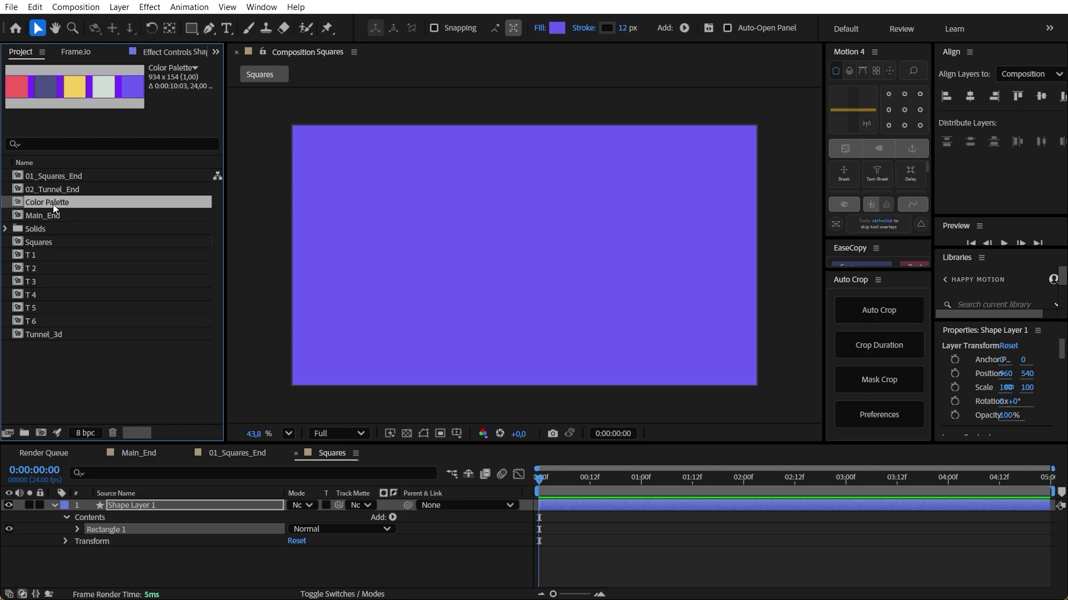
{"action": "left_click_drag", "start_coordinate": [52, 204], "coordinate": [418, 152]}
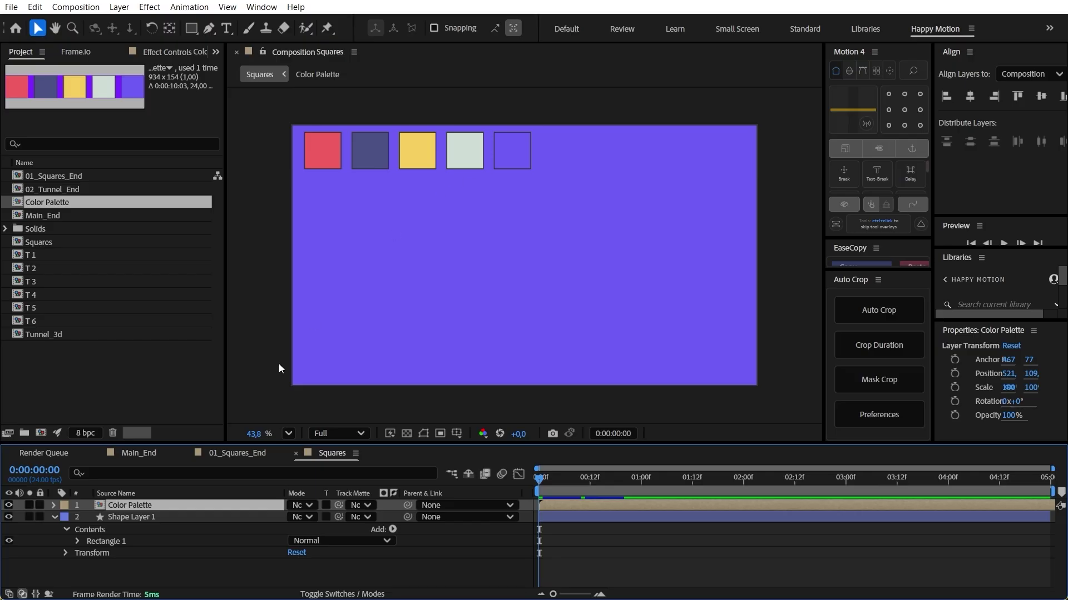
{"action": "left_click", "coordinate": [125, 519]}
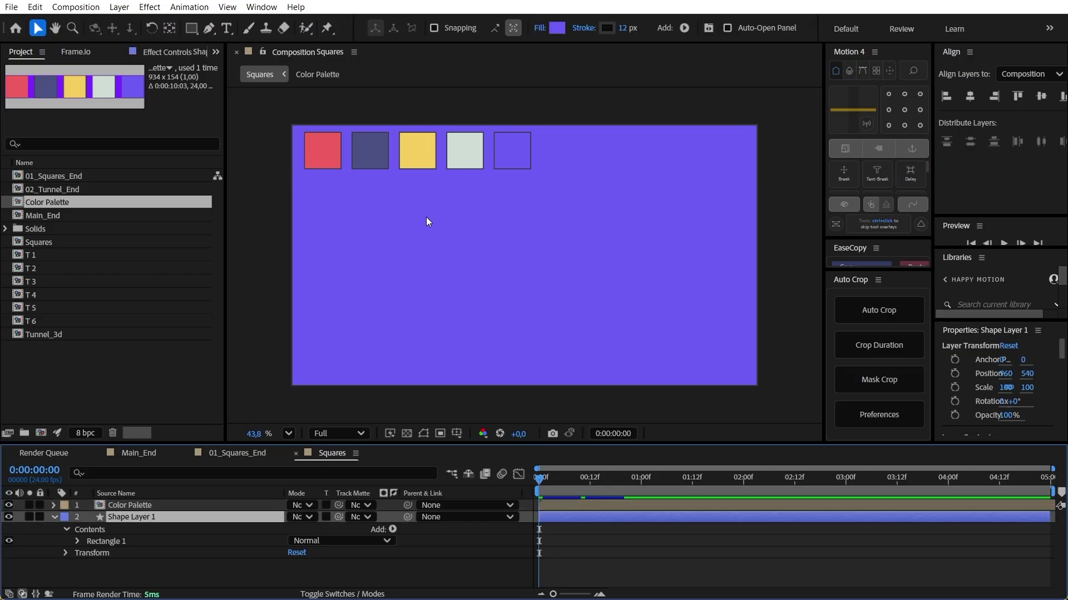
{"action": "left_click", "coordinate": [424, 434]}
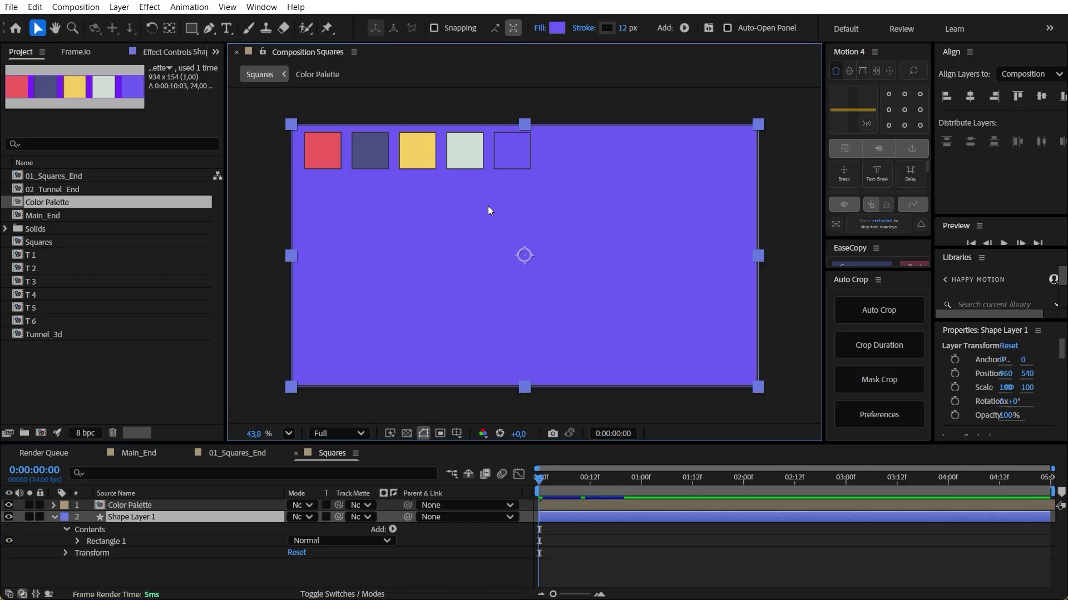
{"action": "left_click", "coordinate": [561, 27]}
{"action": "left_click", "coordinate": [657, 287]}
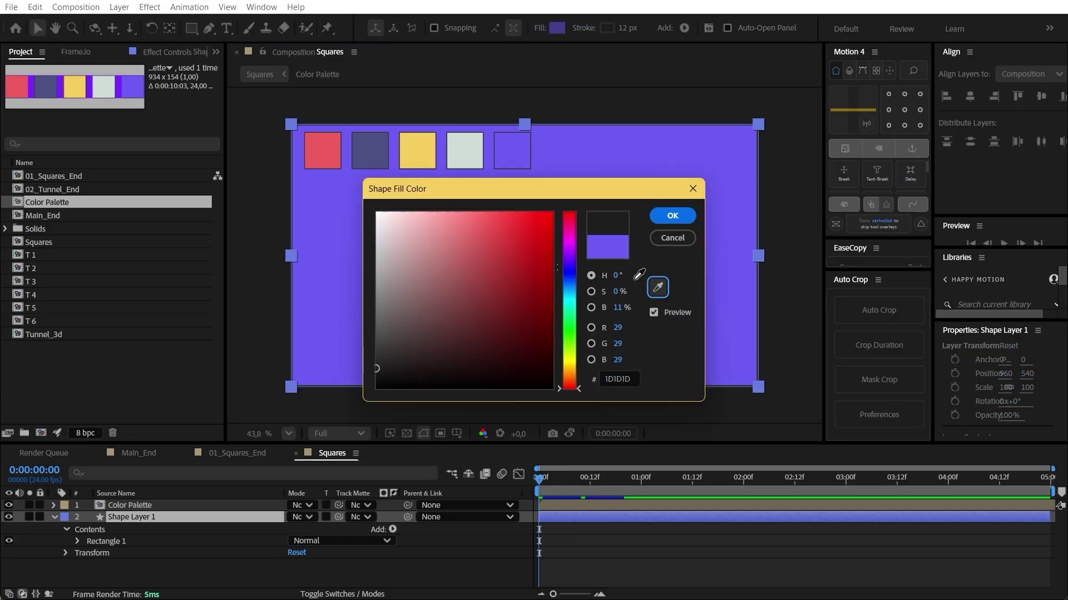
{"action": "left_click", "coordinate": [332, 158]}
{"action": "left_click", "coordinate": [684, 220]}
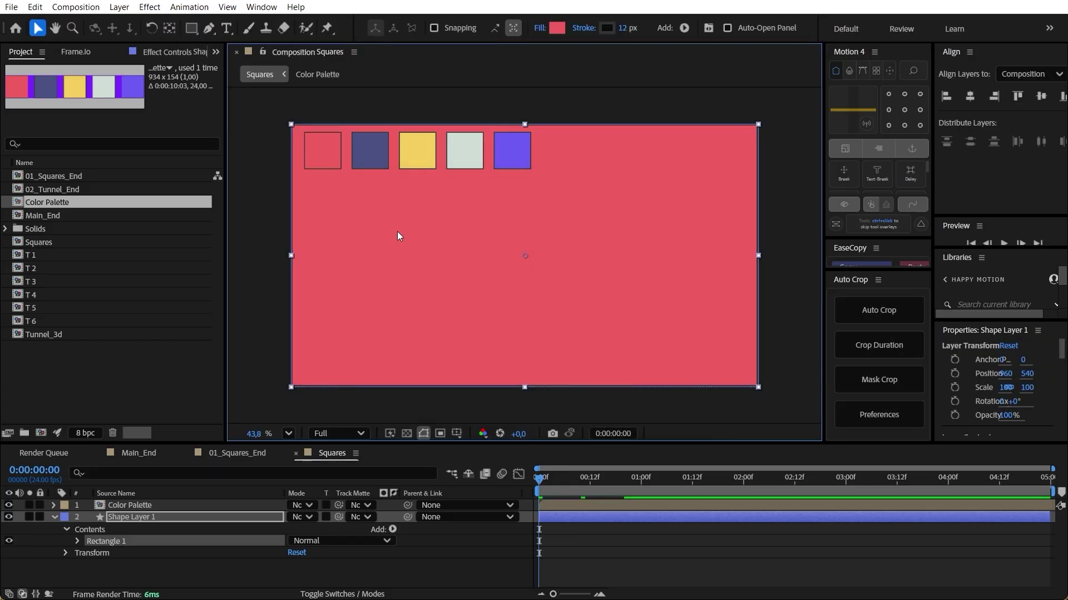
Set the rectangle path's size to 500 by 500.
{"action": "left_click", "coordinate": [78, 541]}
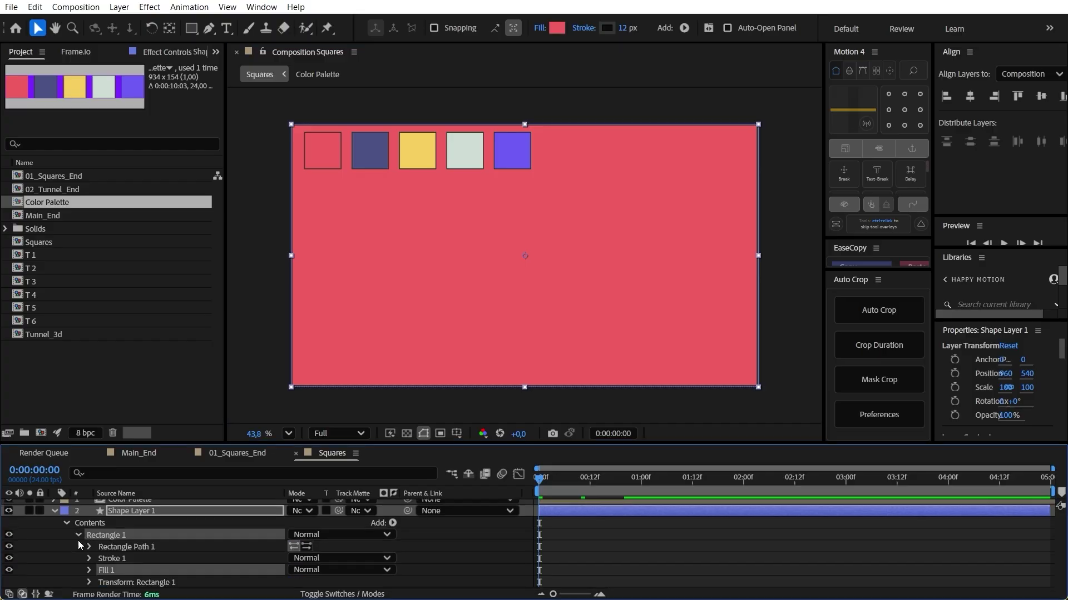
{"action": "left_click", "coordinate": [89, 553]}
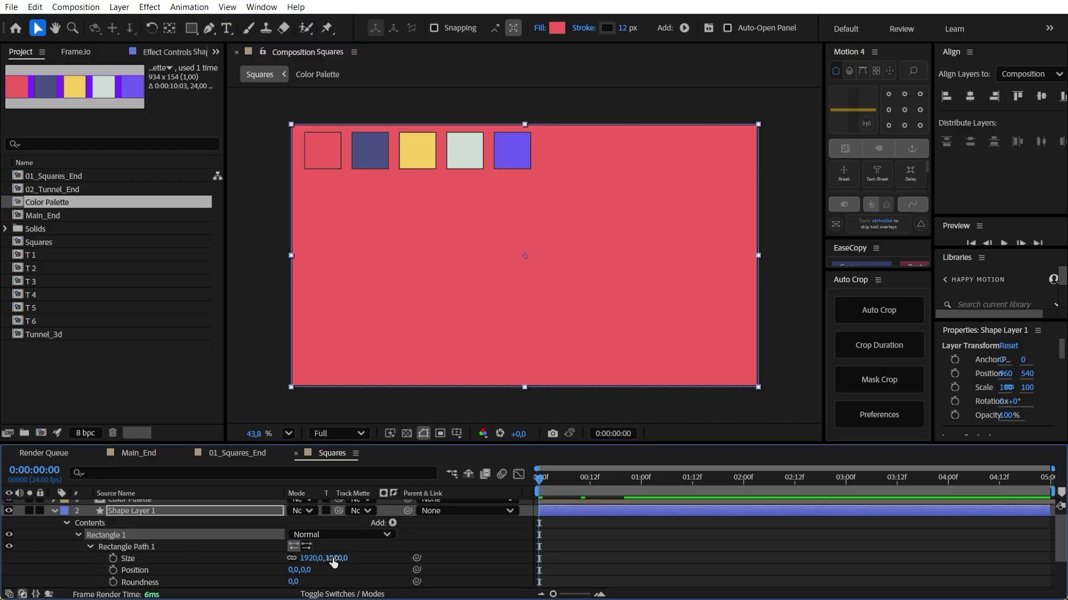
{"action": "left_click", "coordinate": [314, 558]}
{"action": "key", "text": "Tab"}
{"action": "type", "text": "500"}
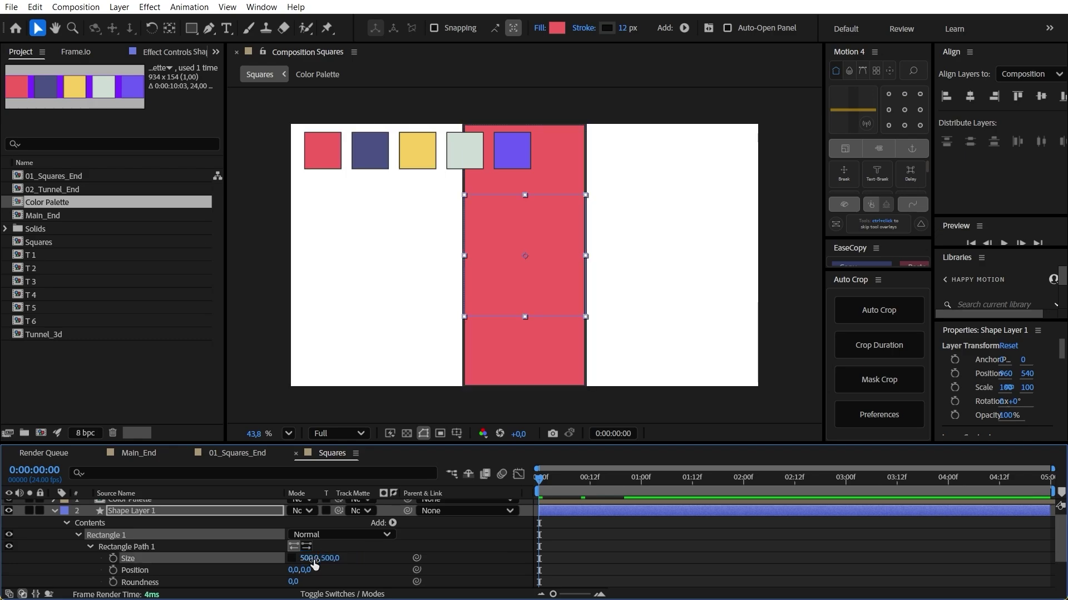
{"action": "key", "text": "Return"}
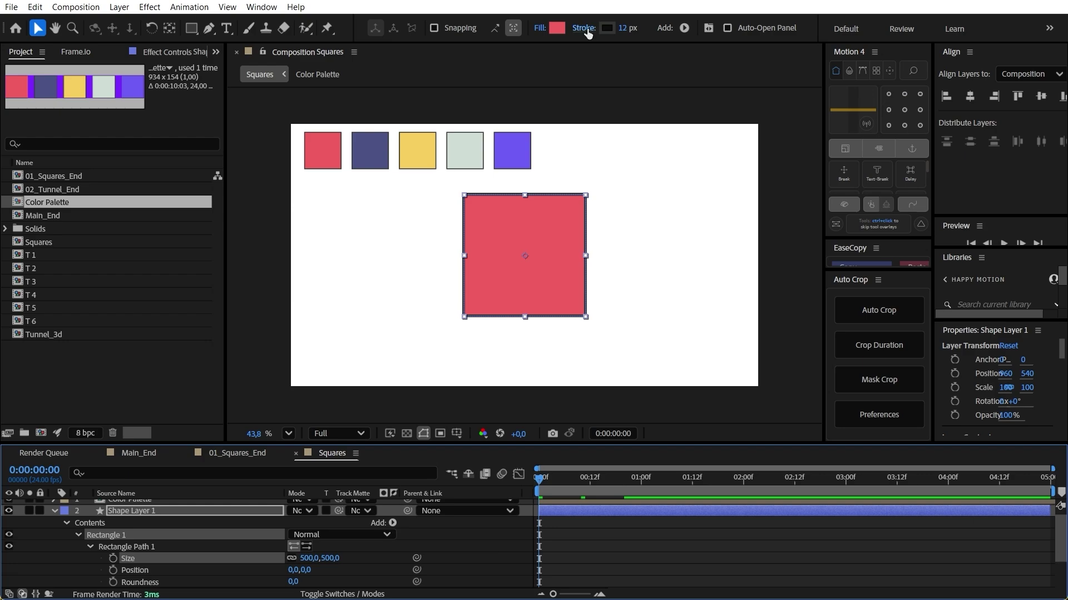
Set the red square's stroke to none.
{"action": "left_click", "coordinate": [587, 32]}
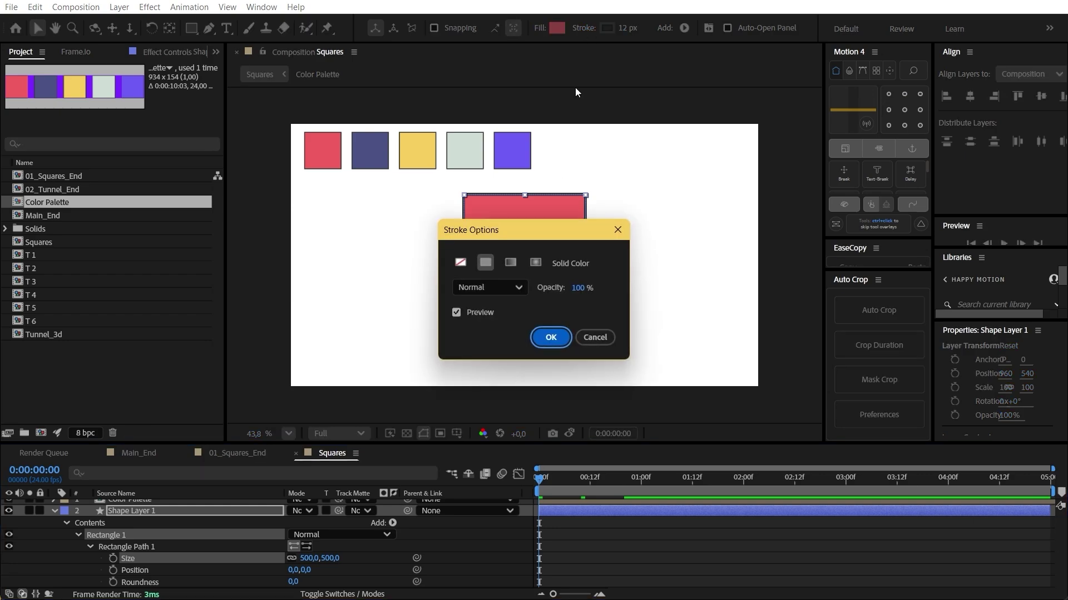
{"action": "left_click", "coordinate": [552, 337]}
{"action": "left_click", "coordinate": [132, 511]}
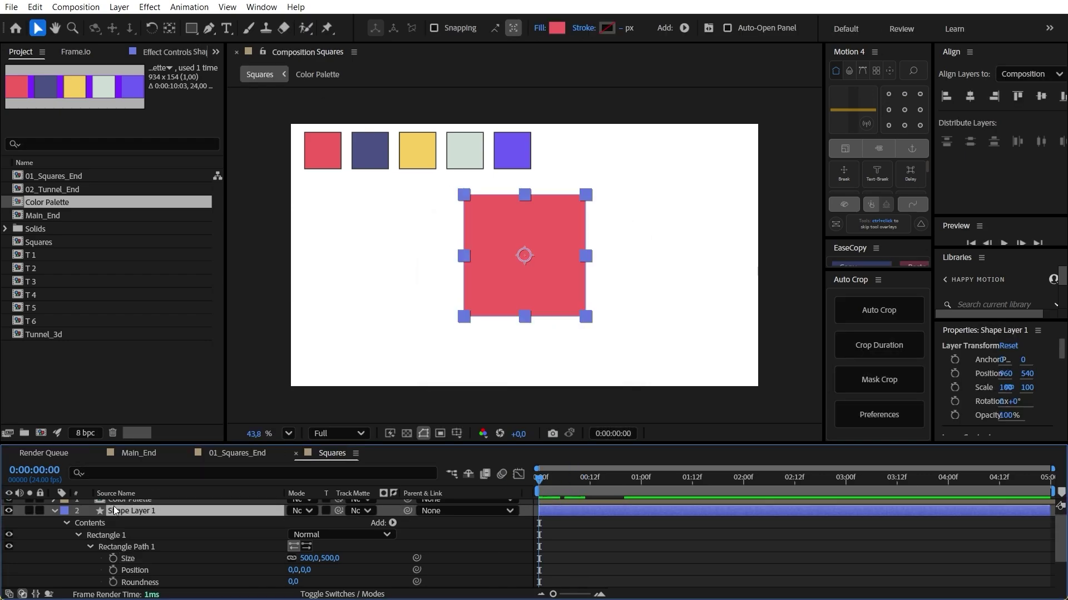
Collapse the square's shape layer and rename it SQ 1.
{"action": "left_click", "coordinate": [53, 511]}
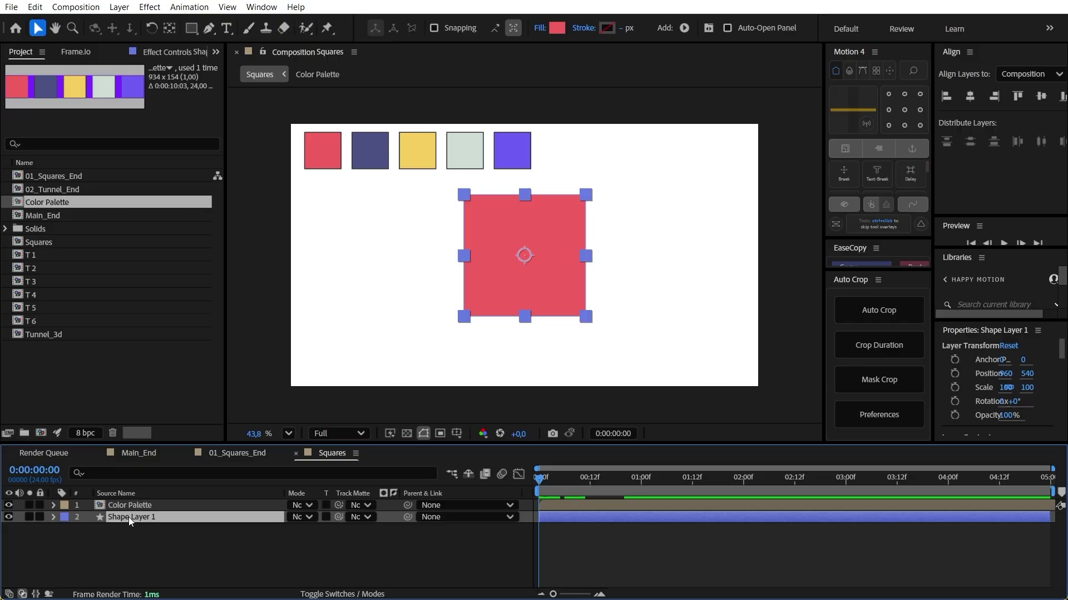
{"action": "key", "text": "Return"}
{"action": "type", "text": "S"}
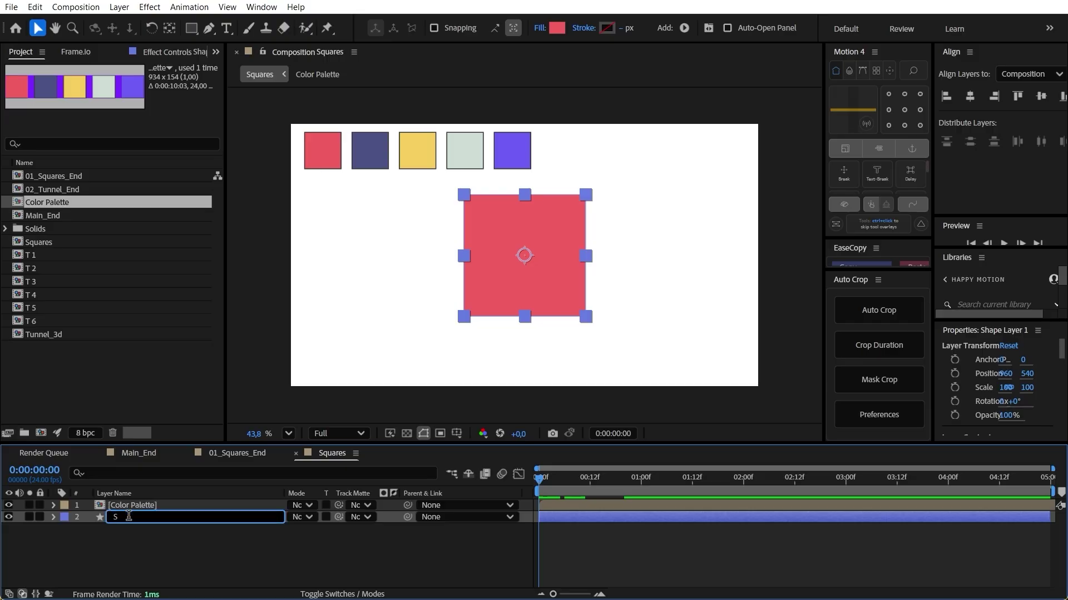
{"action": "type", "text": "Q 1"}
{"action": "key", "text": "Return"}
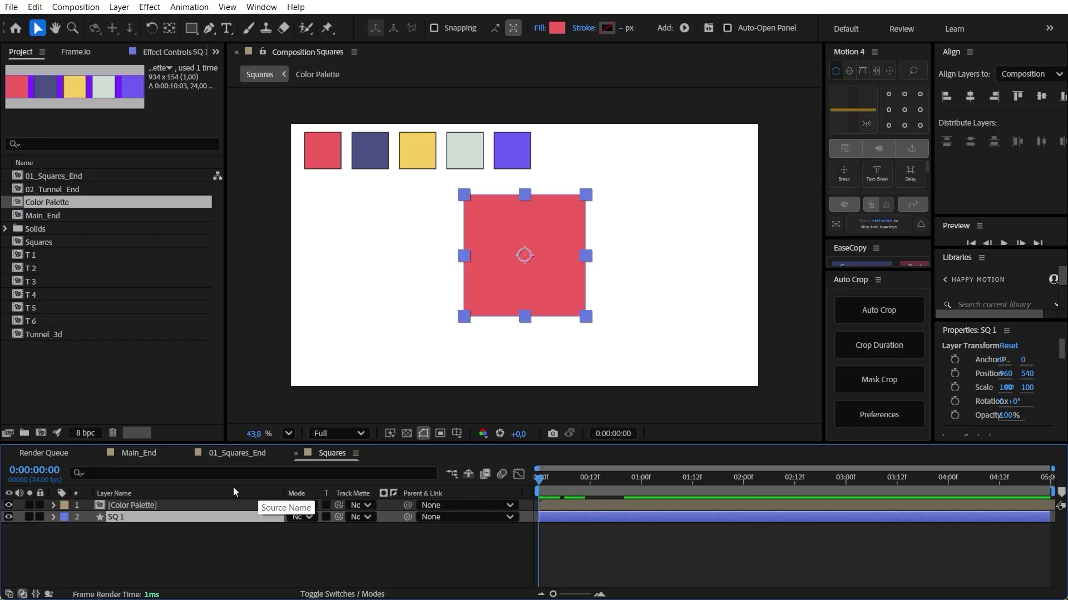
Separate the SQ 1 layer's Position into individual X and Y dimensions.
{"action": "left_click_drag", "start_coordinate": [546, 258], "coordinate": [552, 264]}
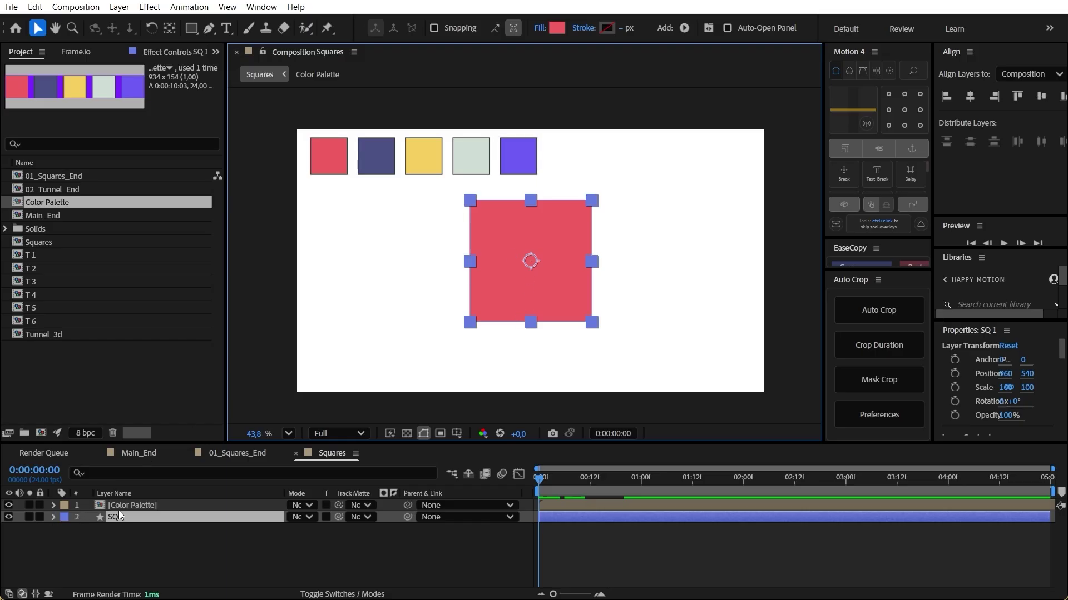
{"action": "key", "text": "p"}
{"action": "right_click", "coordinate": [120, 531]}
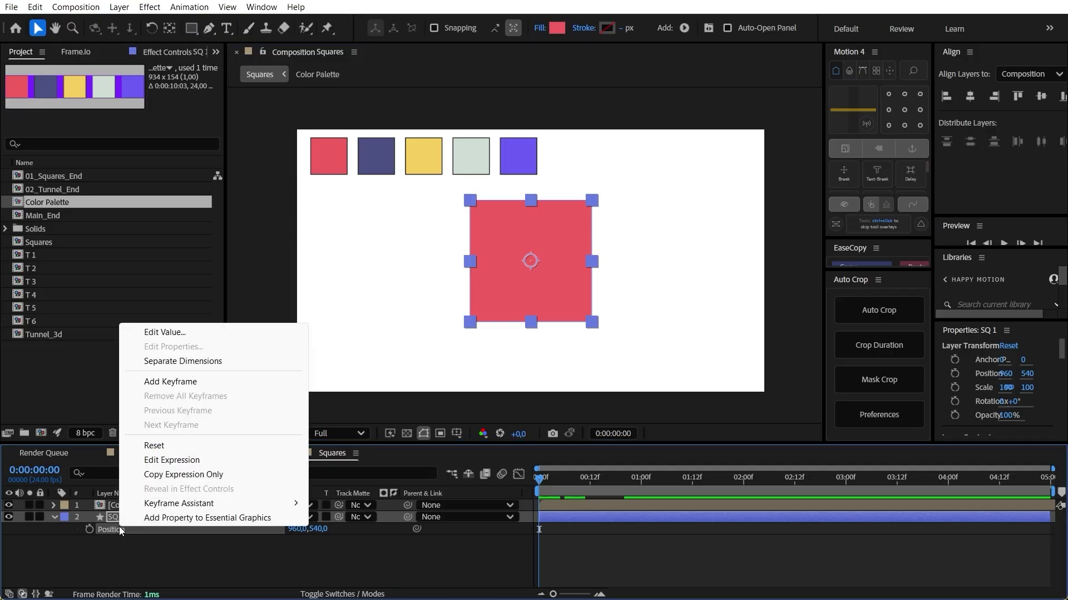
{"action": "left_click", "coordinate": [192, 361]}
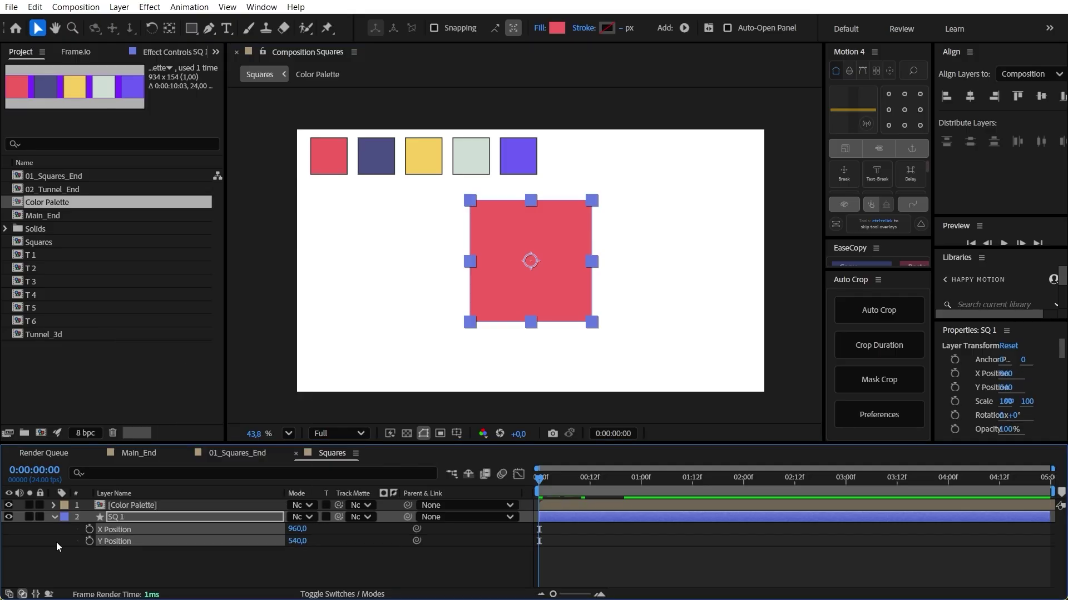
Add Y Position keyframes to SQ 1 at frames 0, 10 and 20, all holding the centered position.
{"action": "left_click", "coordinate": [89, 541]}
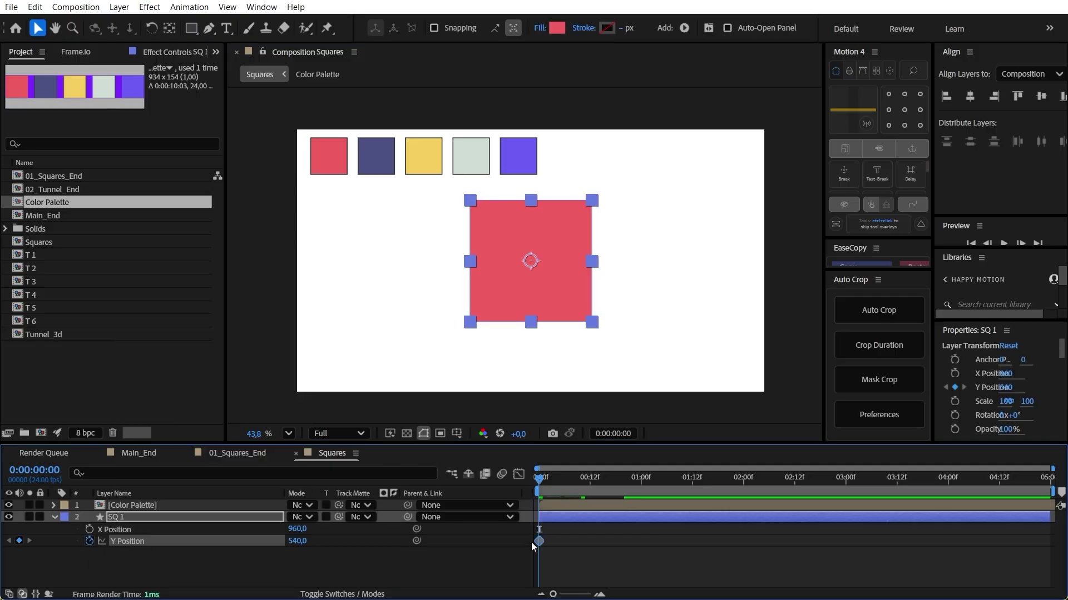
{"action": "key", "text": "shift+Page_Down"}
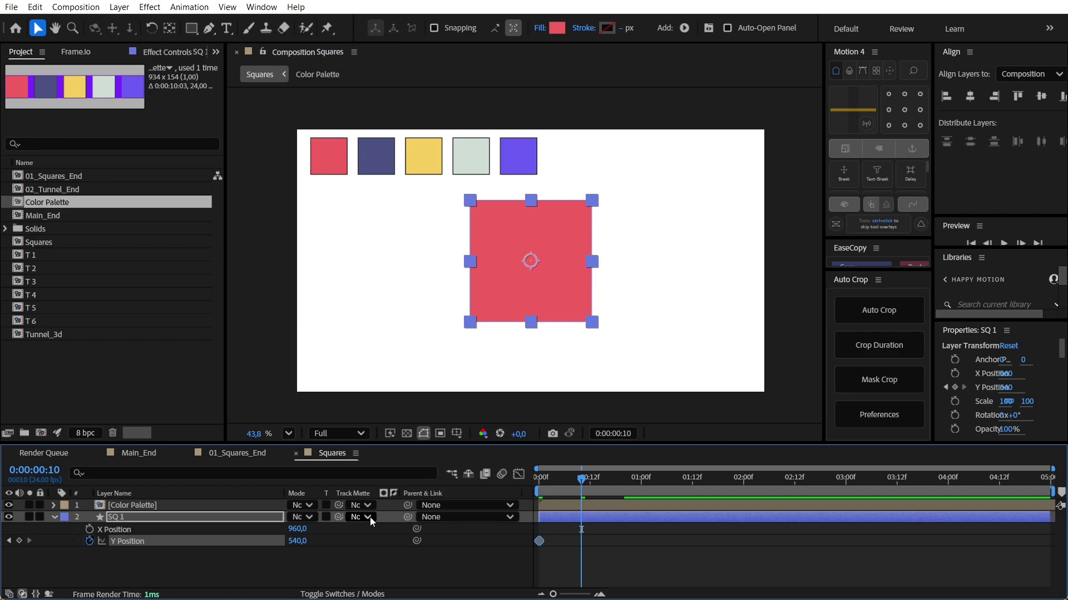
{"action": "left_click", "coordinate": [19, 541]}
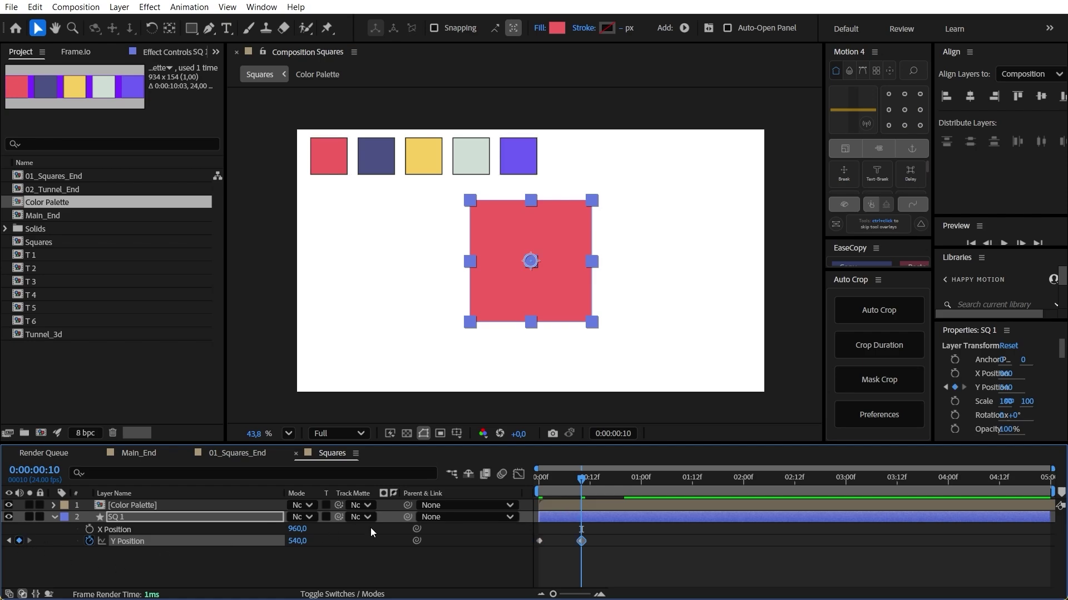
{"action": "key", "text": "shift+Page_Down"}
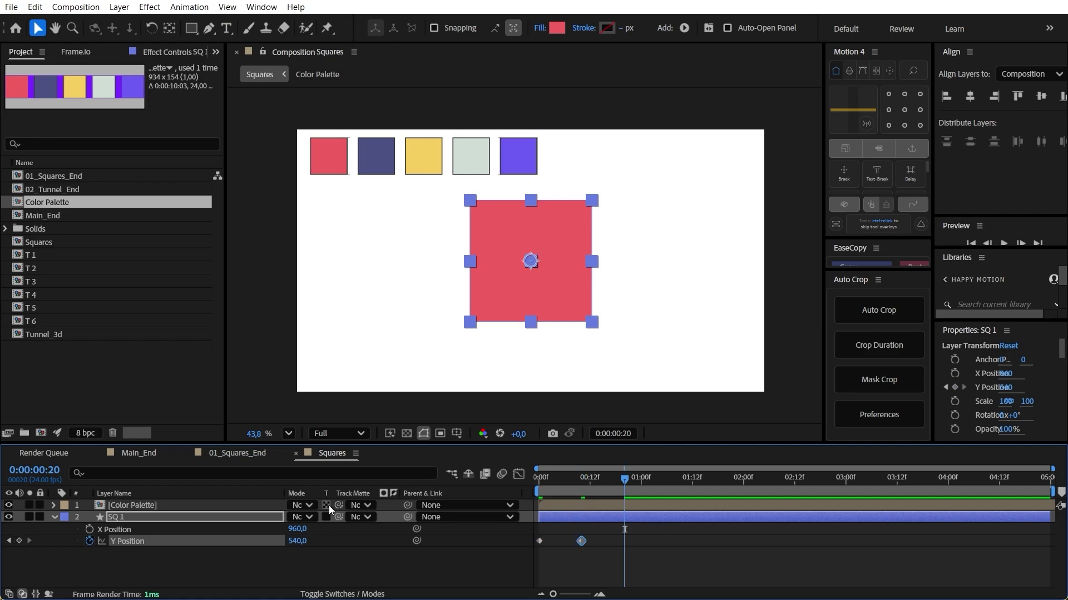
{"action": "left_click", "coordinate": [18, 541]}
Move SQ 1 below the canvas at the frame 0 keyframe and set its Y Position to 261 at frame 10.
{"action": "key", "text": "Home"}
{"action": "left_click_drag", "start_coordinate": [300, 547], "coordinate": [798, 484]}
{"action": "key", "text": "shift+Page_Down"}
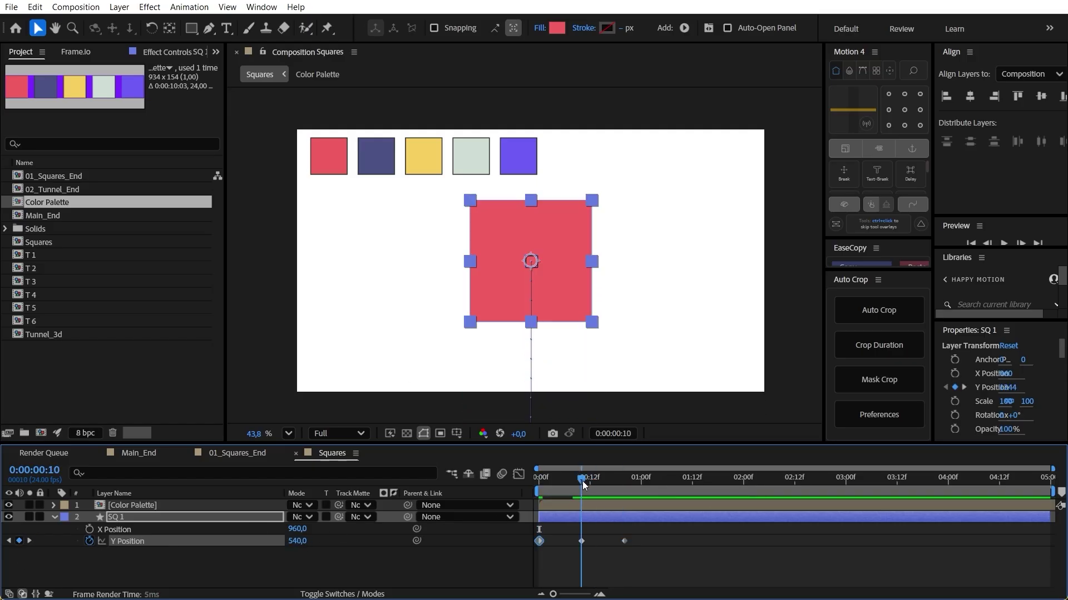
{"action": "left_click_drag", "start_coordinate": [299, 541], "coordinate": [81, 516]}
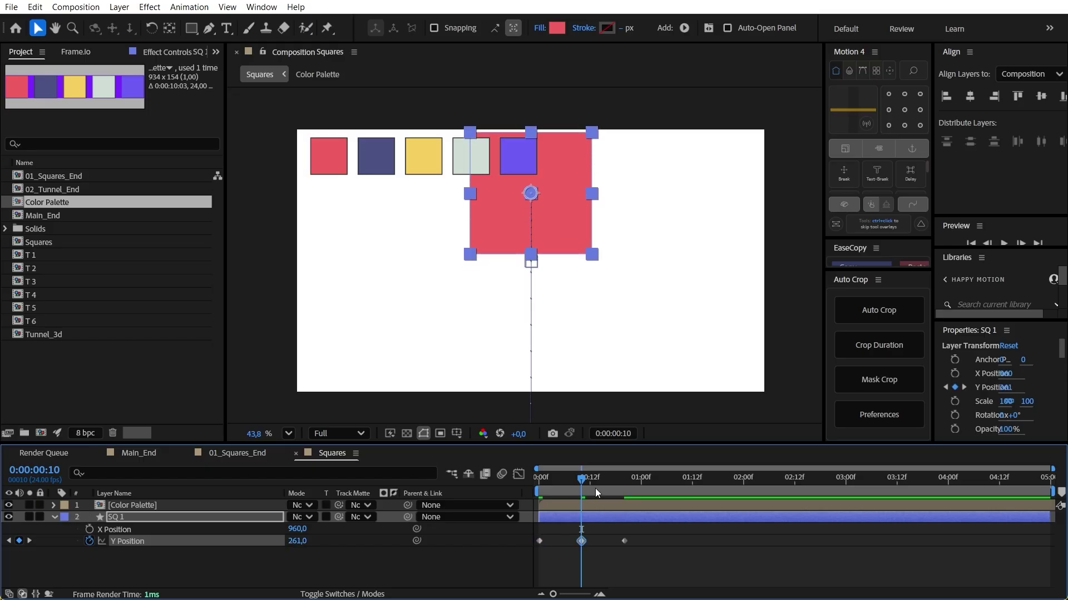
Apply Easy Ease to all three Y Position keyframes of SQ 1 and show the property's curve in a taller Graph Editor.
{"action": "left_click_drag", "start_coordinate": [595, 493], "coordinate": [624, 485]}
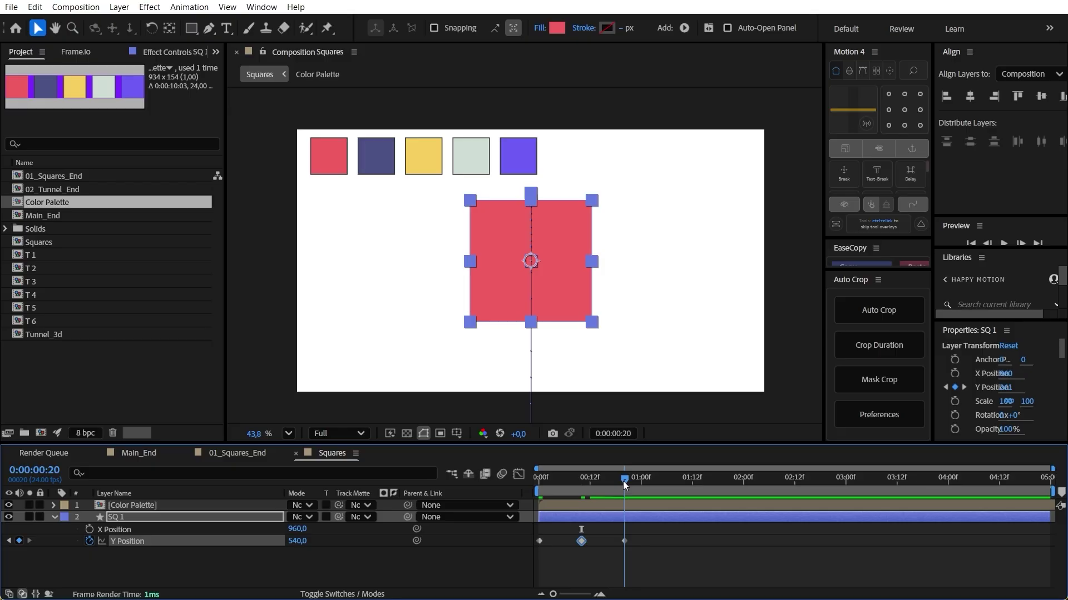
{"action": "left_click_drag", "start_coordinate": [639, 531], "coordinate": [525, 539]}
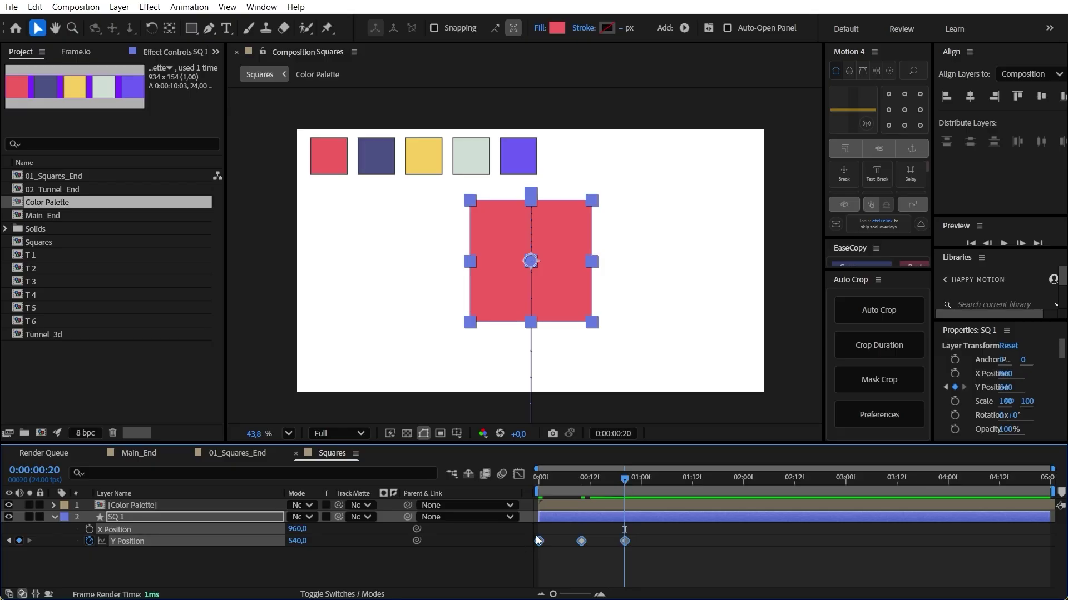
{"action": "key", "text": "F9"}
{"action": "left_click", "coordinate": [518, 476]}
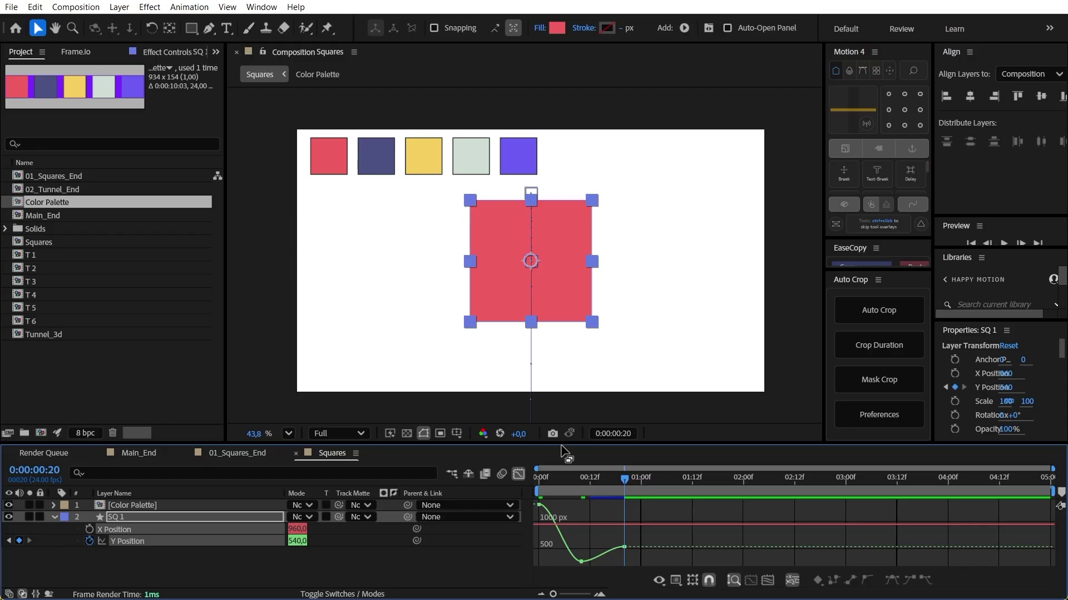
{"action": "left_click_drag", "start_coordinate": [563, 454], "coordinate": [560, 419]}
{"action": "left_click", "coordinate": [185, 527]}
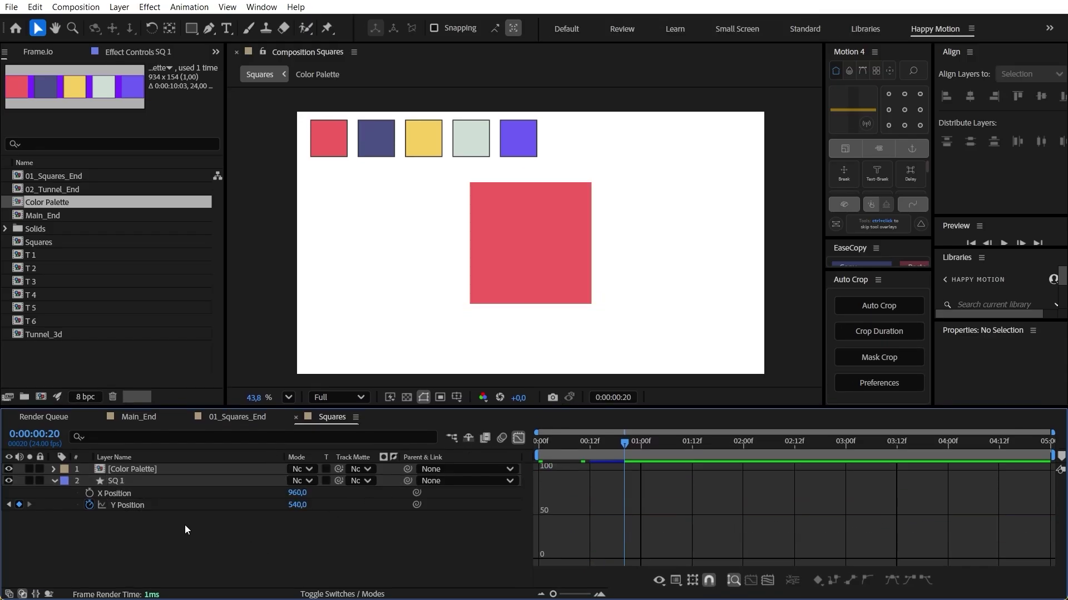
{"action": "left_click", "coordinate": [173, 506]}
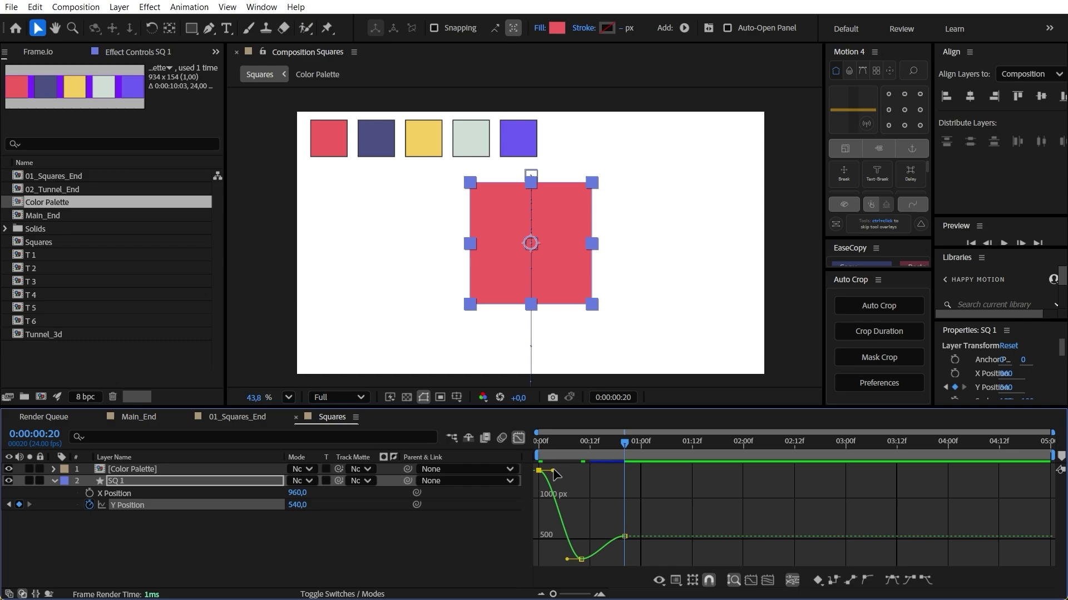
Steepen the start of SQ 1's Y Position curve by pulling the first keyframe's handle almost vertical, and preview the motion.
{"action": "key", "text": "Home"}
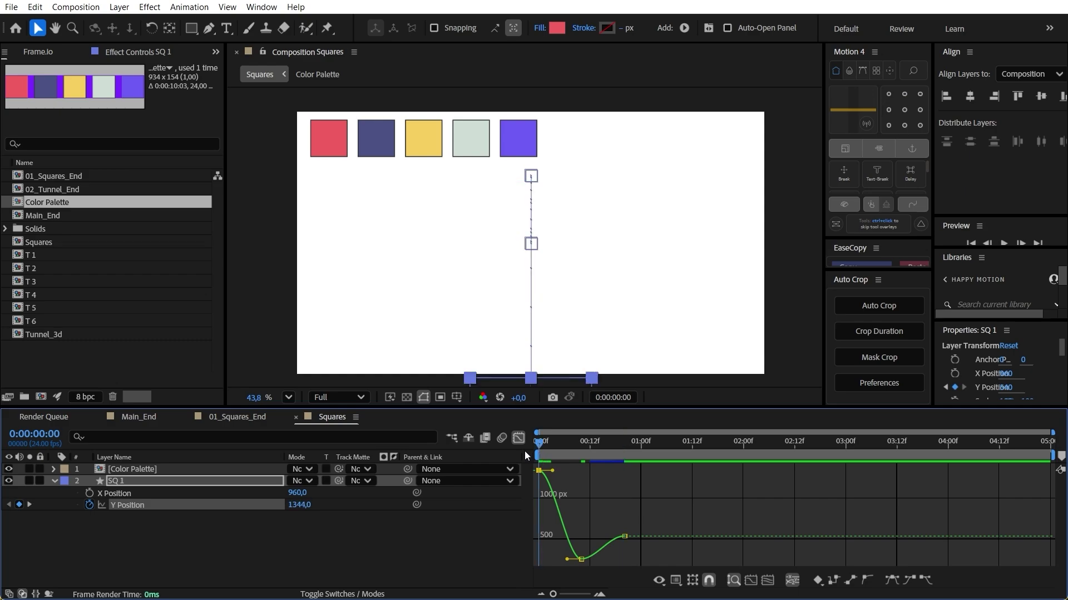
{"action": "key", "text": "space"}
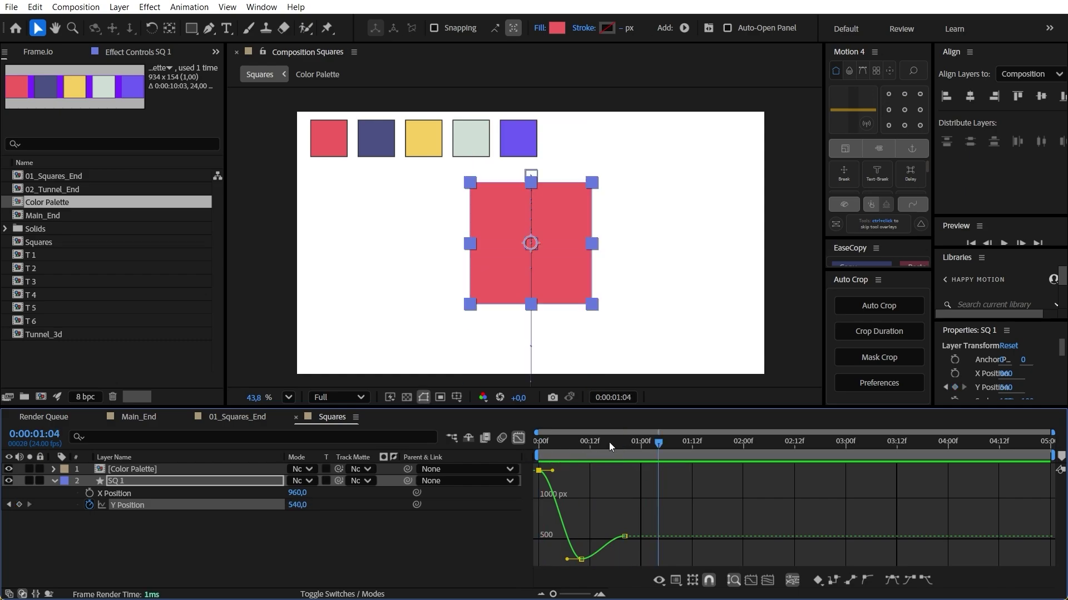
{"action": "key", "text": "space"}
{"action": "left_click_drag", "start_coordinate": [552, 472], "coordinate": [546, 497]}
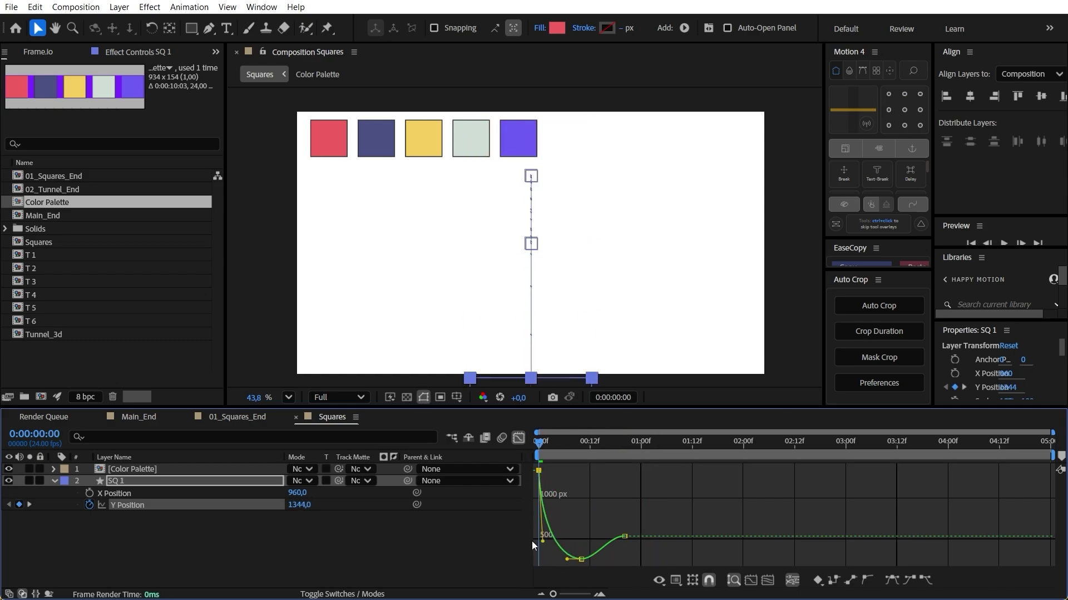
{"action": "mouse_move", "coordinate": [541, 541]}
{"action": "left_mouse_down"}
{"action": "mouse_move", "coordinate": [540, 522]}
{"action": "mouse_move", "coordinate": [539, 541]}
{"action": "left_mouse_up"}
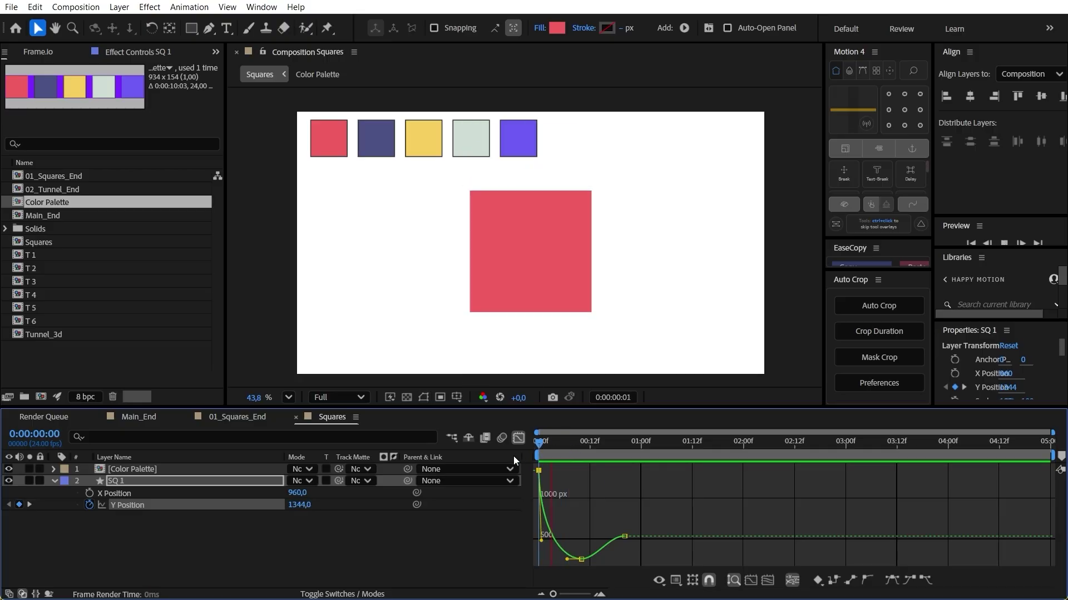
{"action": "left_click_drag", "start_coordinate": [542, 445], "coordinate": [559, 468]}
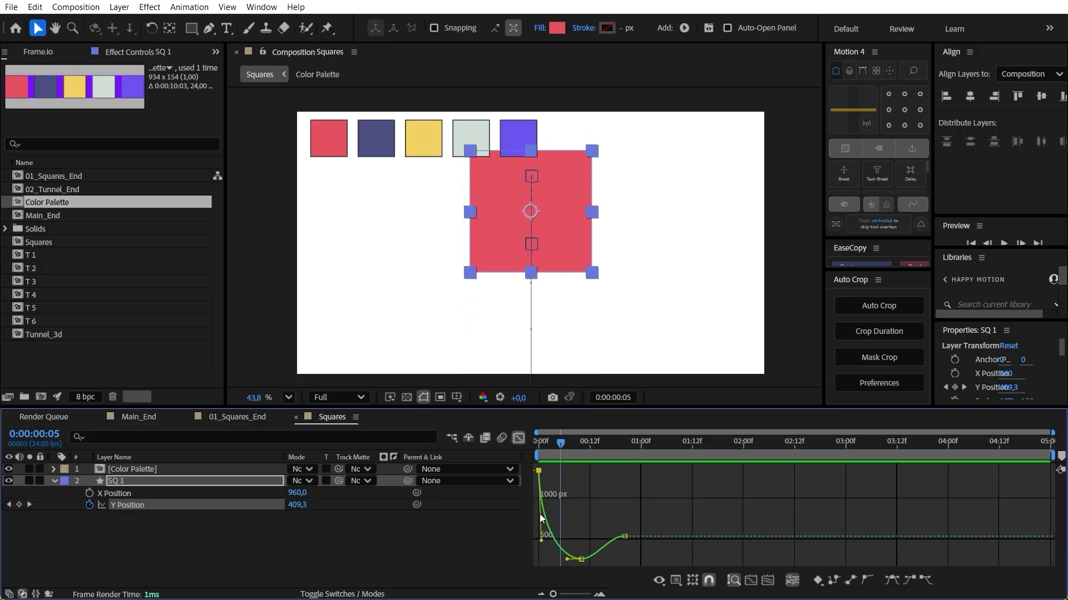
{"action": "key", "text": "space"}
{"action": "left_click", "coordinate": [641, 442]}
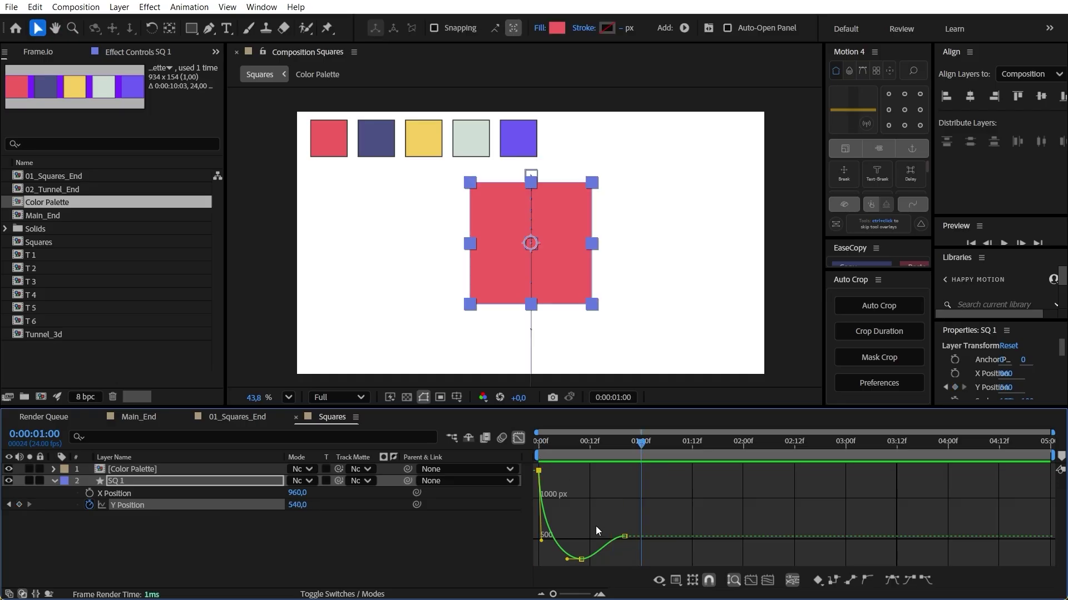
Lengthen the frame 10 keyframe's handles on the Y Position curve and slightly soften the first keyframe's steep handle.
{"action": "left_click", "coordinate": [581, 558]}
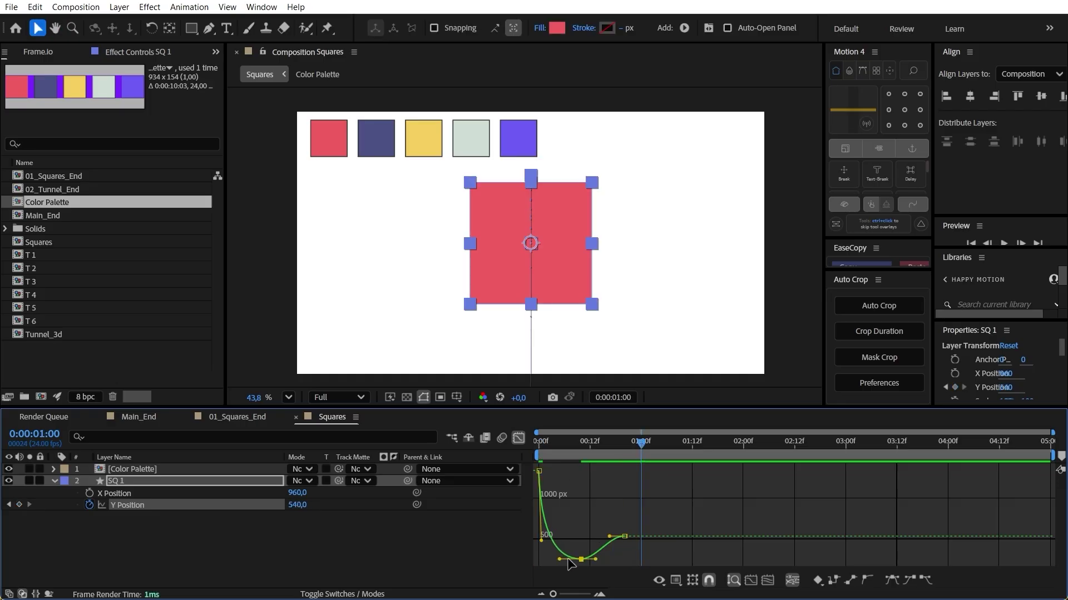
{"action": "left_click_drag", "start_coordinate": [541, 540], "coordinate": [548, 542]}
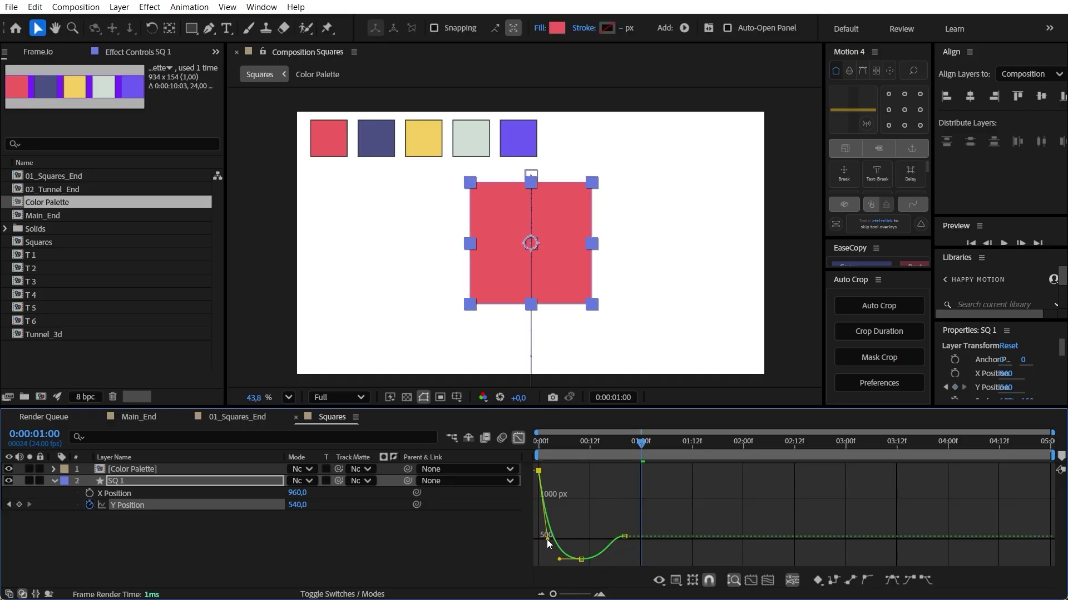
{"action": "left_click_drag", "start_coordinate": [660, 517], "coordinate": [579, 562]}
{"action": "scroll", "coordinate": [665, 509], "scroll_direction": "up", "scroll_amount": 2}
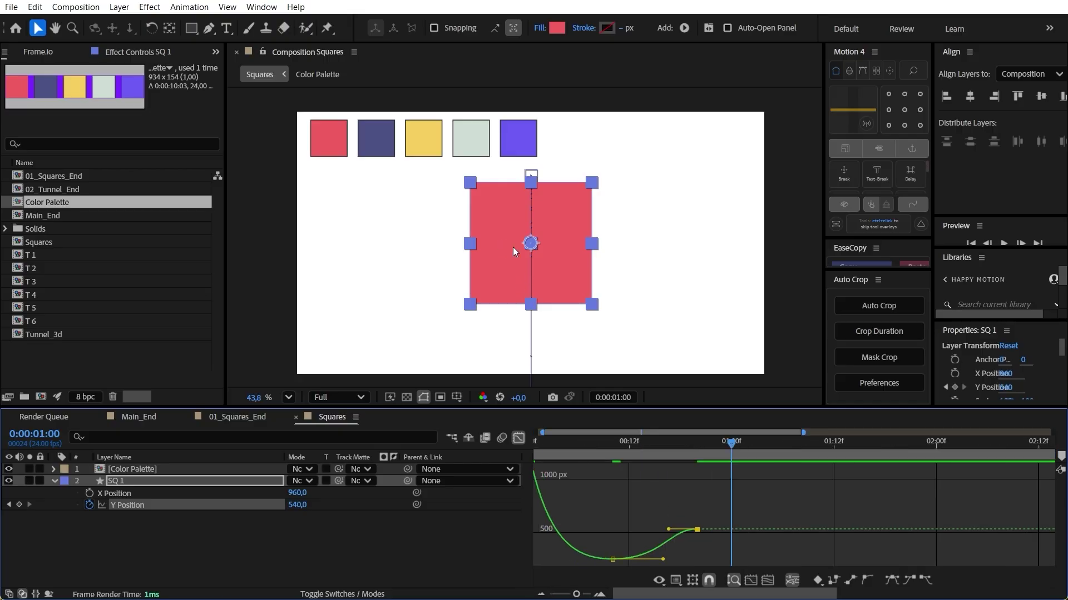
Raise the incoming handle of the frame 20 Y Position keyframe so the curve overshoots before settling, and preview the bounce.
{"action": "left_click_drag", "start_coordinate": [669, 530], "coordinate": [655, 487]}
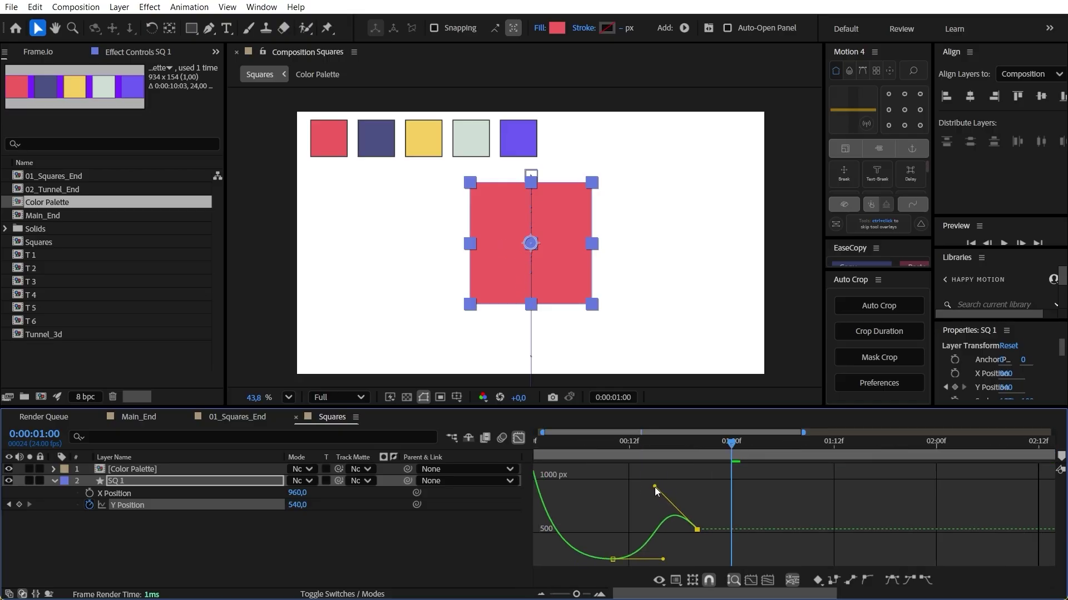
{"action": "left_click", "coordinate": [549, 450]}
{"action": "key", "text": "space"}
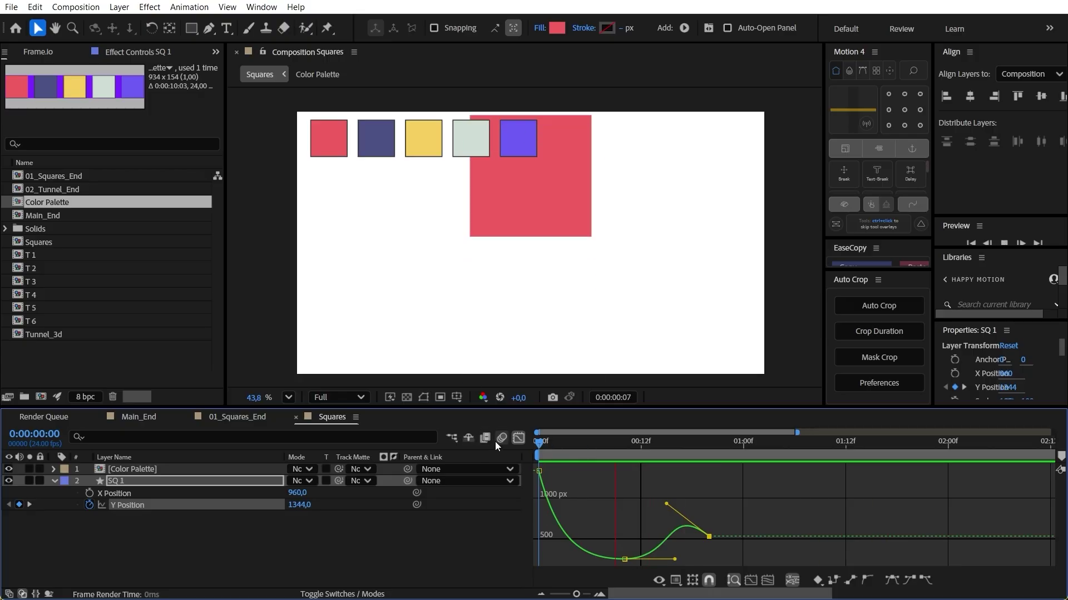
{"action": "key", "text": "space"}
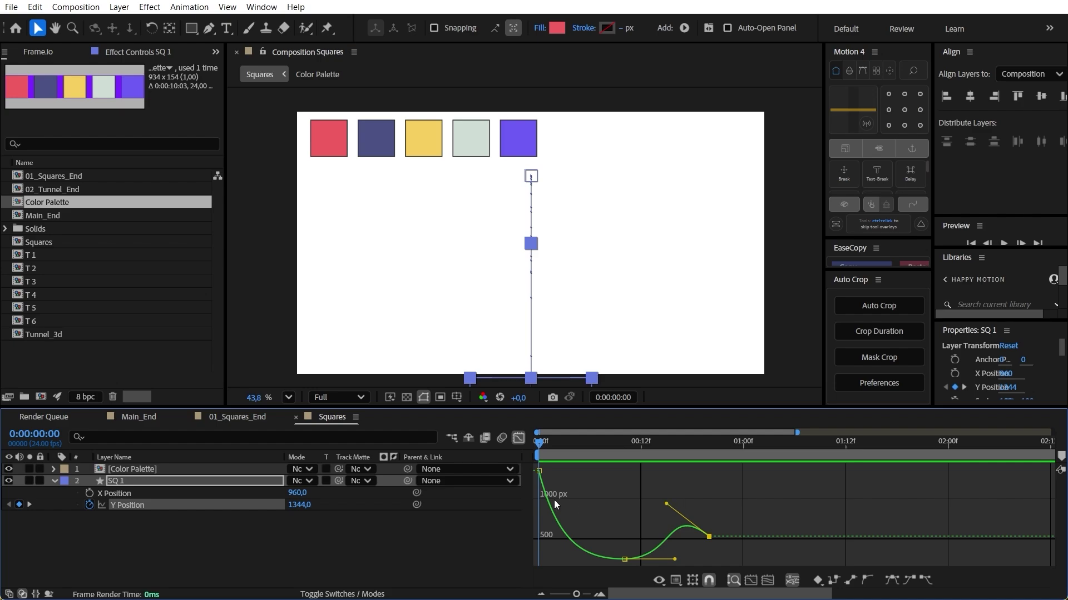
Return to the keyframe view and add 100% Scale keyframes to SQ 1 at frames 0, 10, 20 and 25.
{"action": "key", "text": "shift+F3"}
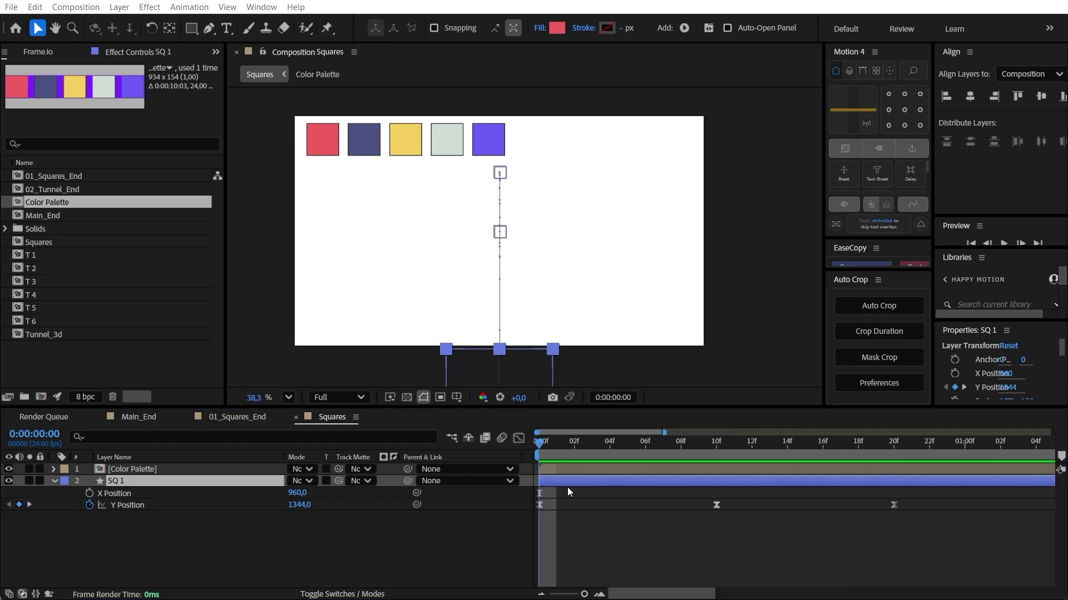
{"action": "left_click", "coordinate": [545, 445]}
{"action": "key", "text": "shift+s"}
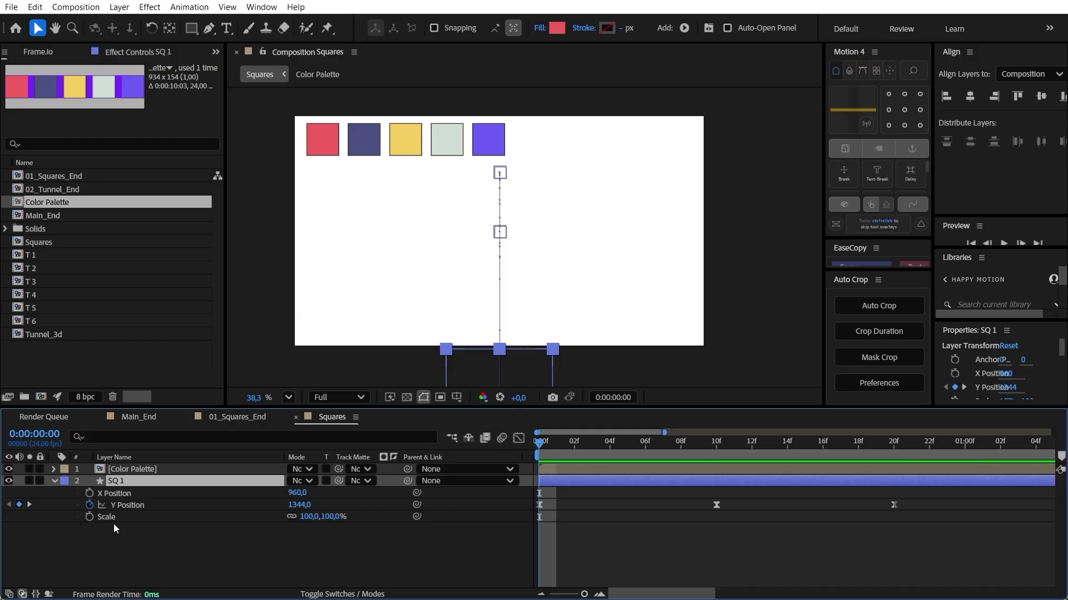
{"action": "left_click", "coordinate": [93, 518]}
{"action": "left_click_drag", "start_coordinate": [684, 445], "coordinate": [719, 449]}
{"action": "key", "text": "alt+shift+s"}
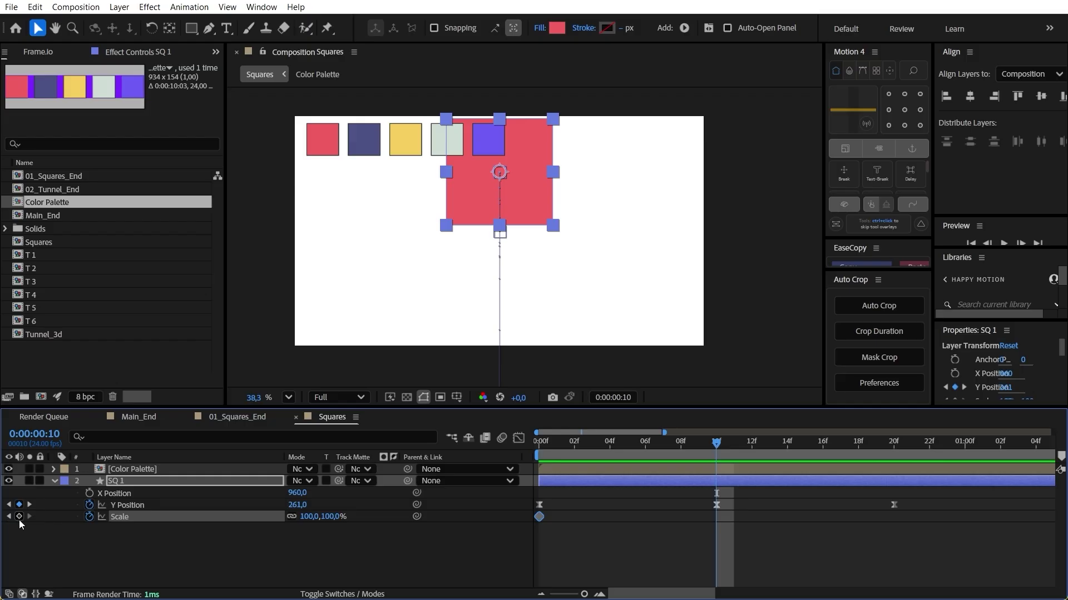
{"action": "left_click", "coordinate": [892, 443]}
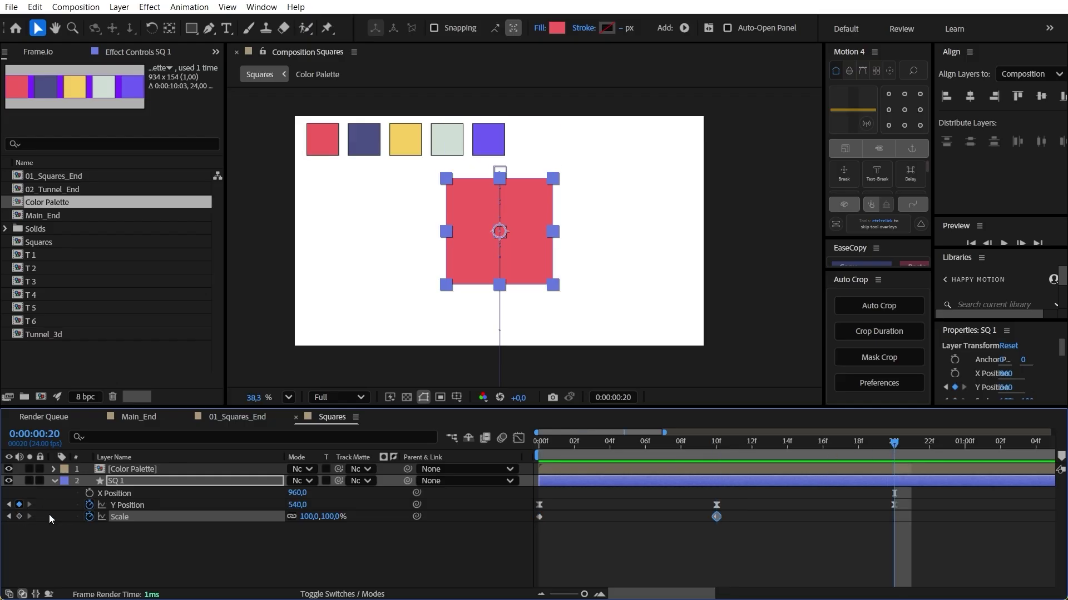
{"action": "left_click", "coordinate": [19, 517]}
{"action": "key", "text": "space"}
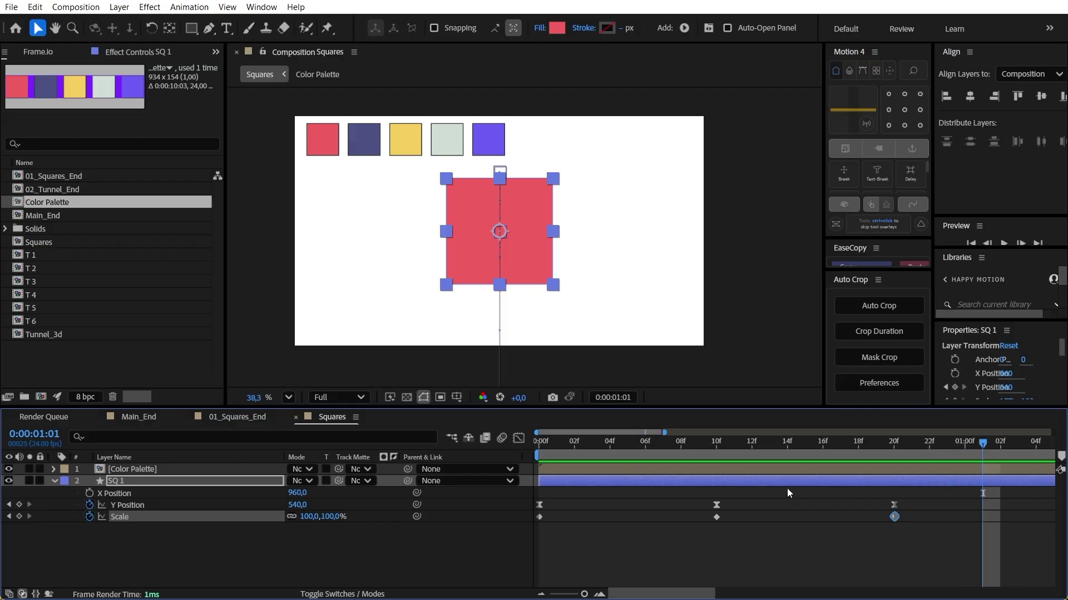
{"action": "left_click", "coordinate": [19, 517]}
Set SQ 1's Scale to 47% at frame 0 and 65% at frame 20.
{"action": "left_click_drag", "start_coordinate": [596, 333], "coordinate": [619, 210]}
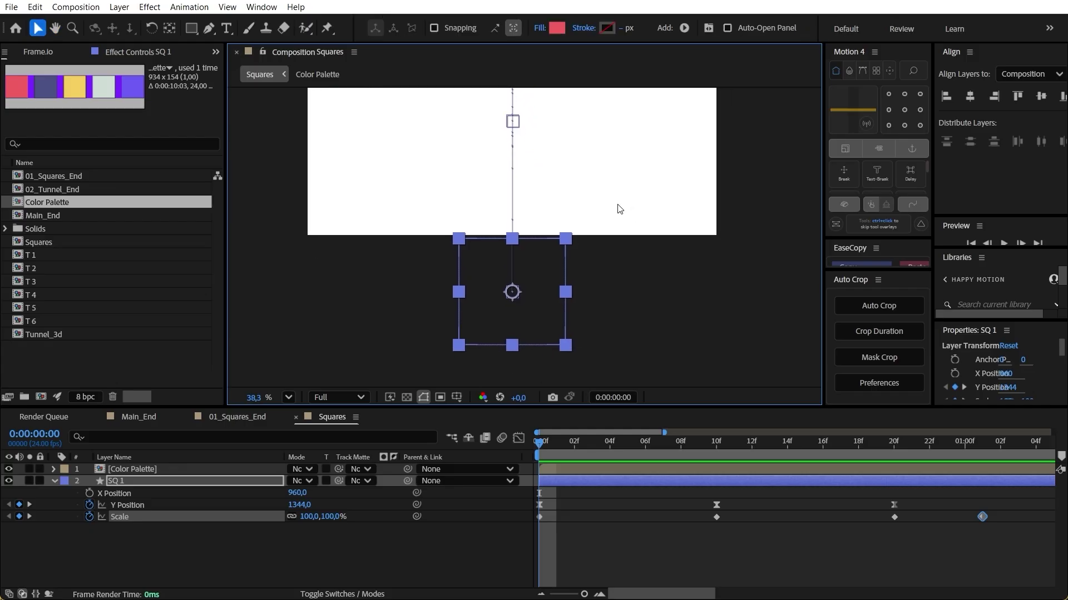
{"action": "left_click_drag", "start_coordinate": [330, 517], "coordinate": [303, 523]}
{"action": "left_click_drag", "start_coordinate": [680, 441], "coordinate": [717, 441]}
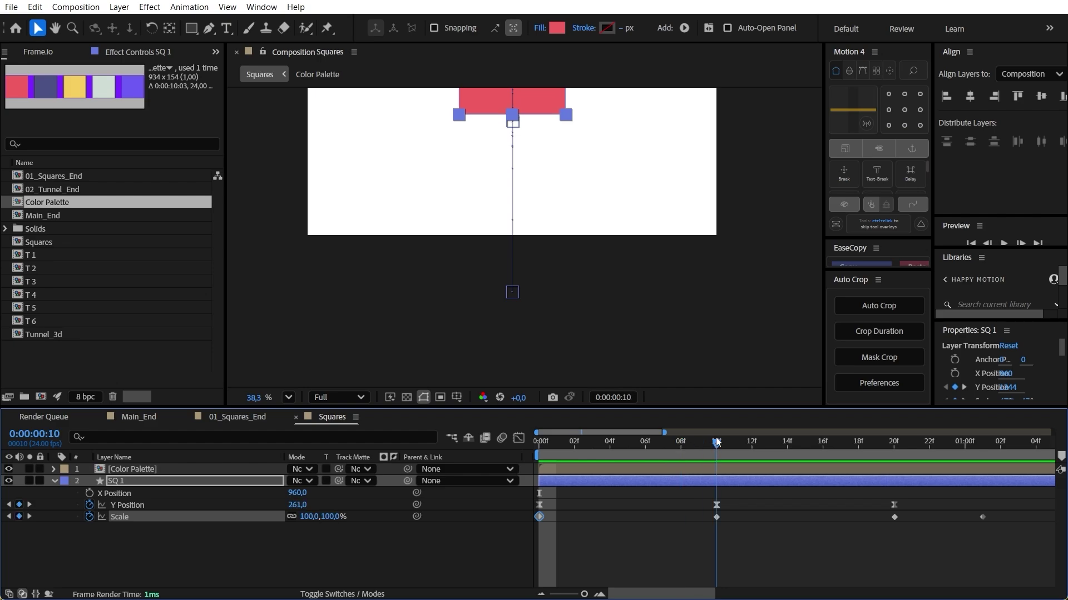
{"action": "key", "text": "h"}
{"action": "mouse_move", "coordinate": [583, 232]}
{"action": "left_mouse_down"}
{"action": "mouse_move", "coordinate": [607, 285]}
{"action": "mouse_move", "coordinate": [590, 295]}
{"action": "mouse_move", "coordinate": [486, 282]}
{"action": "left_mouse_up"}
{"action": "key", "text": "v"}
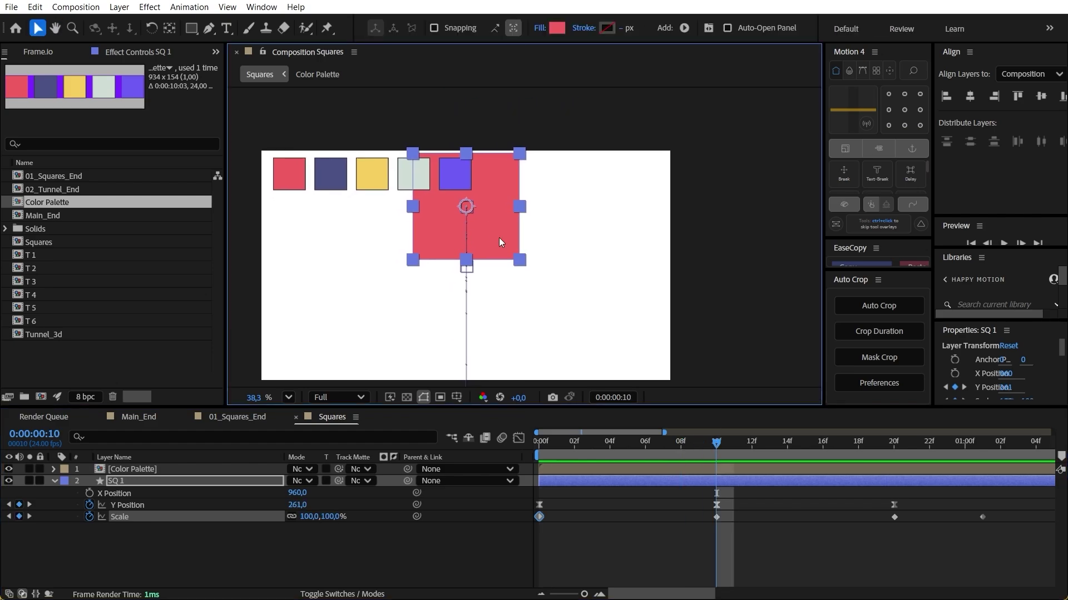
{"action": "left_click_drag", "start_coordinate": [498, 243], "coordinate": [478, 193]}
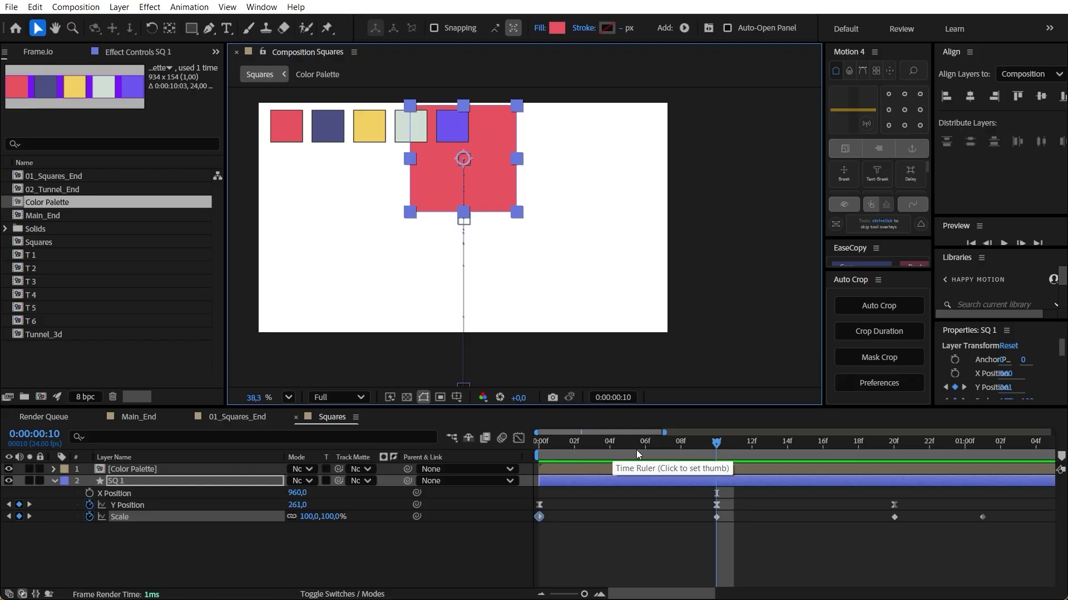
{"action": "left_click_drag", "start_coordinate": [636, 449], "coordinate": [896, 452]}
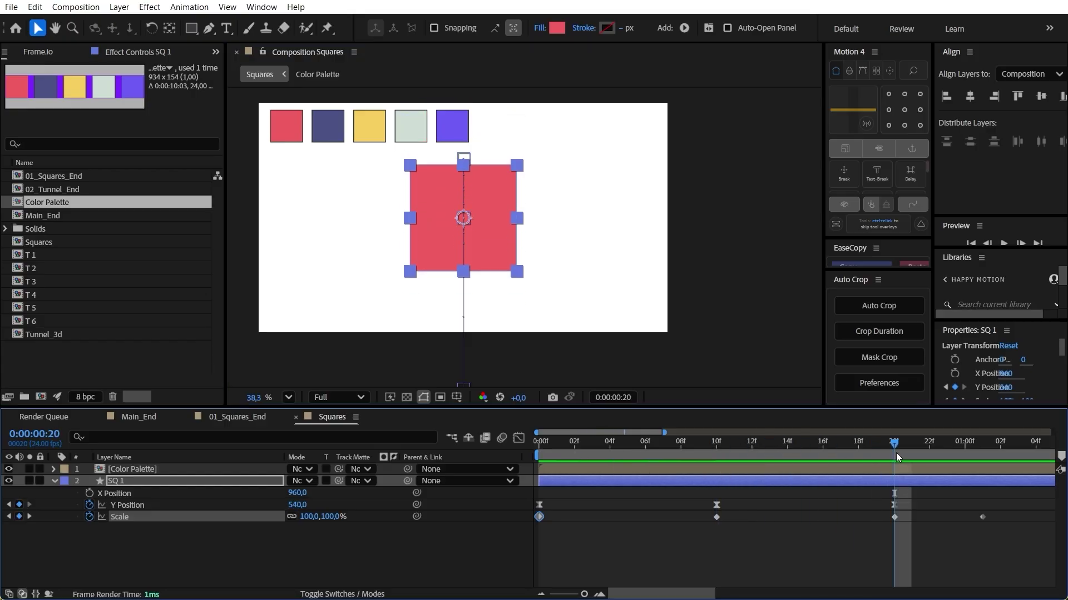
{"action": "mouse_move", "coordinate": [319, 517]}
{"action": "left_mouse_down"}
{"action": "mouse_move", "coordinate": [291, 514]}
{"action": "mouse_move", "coordinate": [321, 515]}
{"action": "mouse_move", "coordinate": [300, 515]}
{"action": "left_mouse_up"}
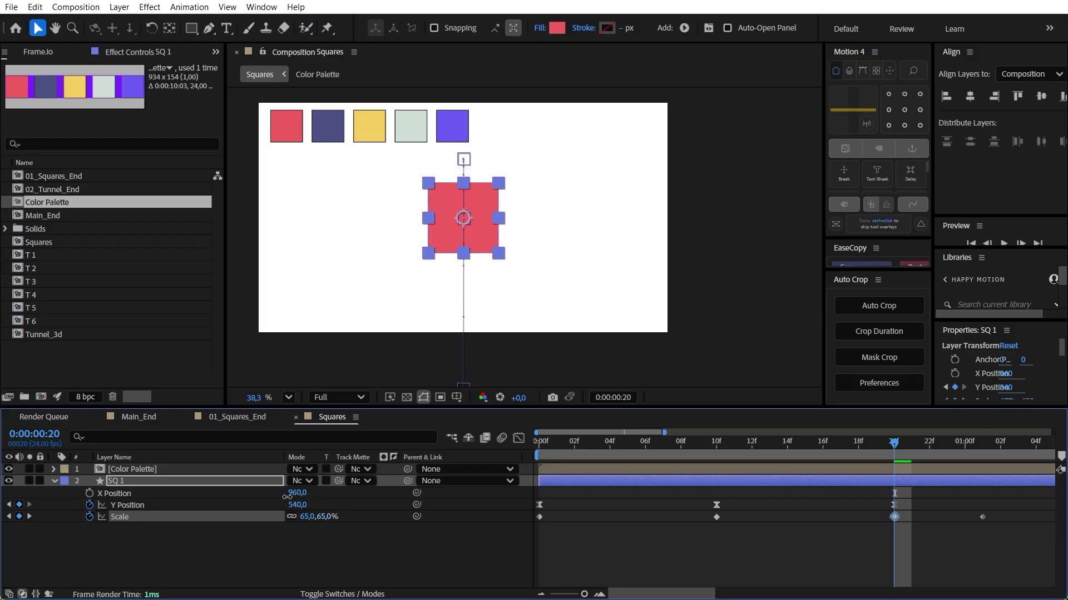
Unlink SQ 1's Scale proportions at frame 25 and set the values to 390 and 222% so the square fills the canvas.
{"action": "left_click_drag", "start_coordinate": [926, 444], "coordinate": [982, 451]}
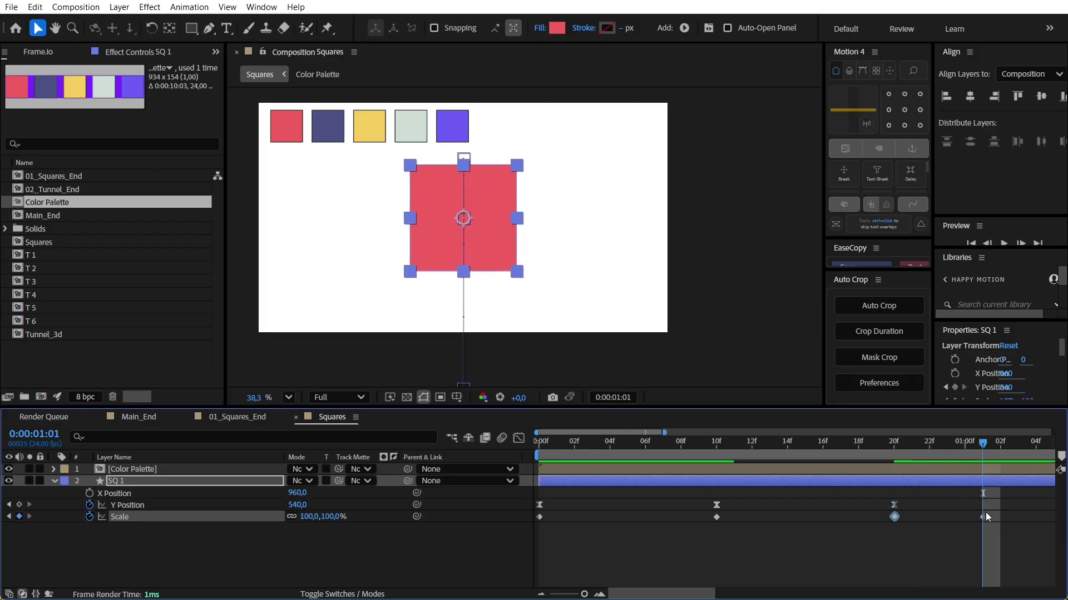
{"action": "scroll", "coordinate": [469, 228], "scroll_direction": "down", "scroll_amount": 1}
{"action": "left_click_drag", "start_coordinate": [322, 517], "coordinate": [495, 503]}
{"action": "scroll", "coordinate": [537, 259], "scroll_direction": "down", "scroll_amount": 2}
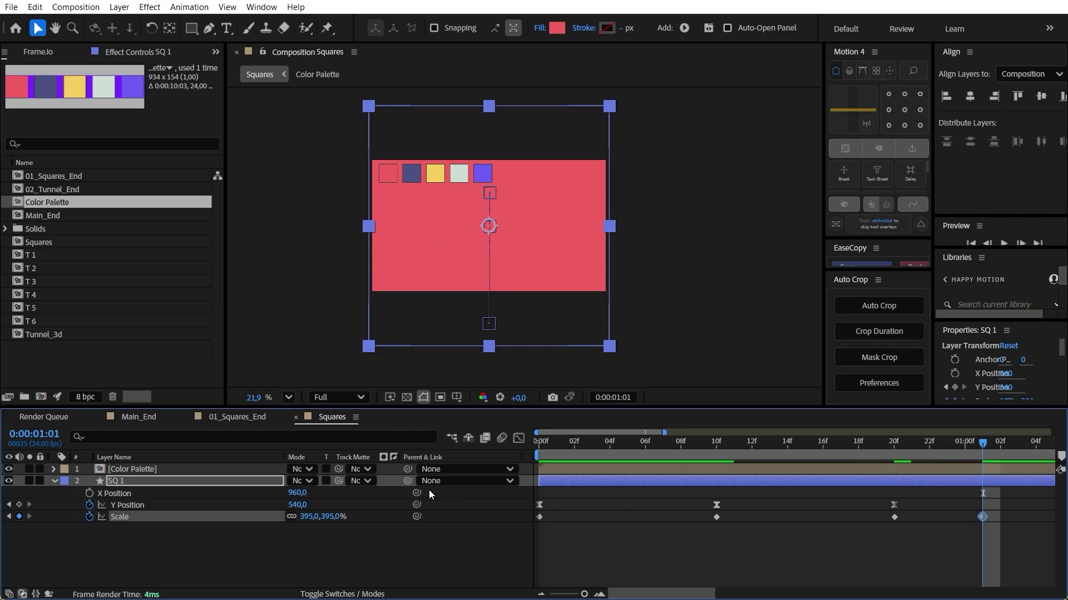
{"action": "left_click_drag", "start_coordinate": [332, 513], "coordinate": [276, 529]}
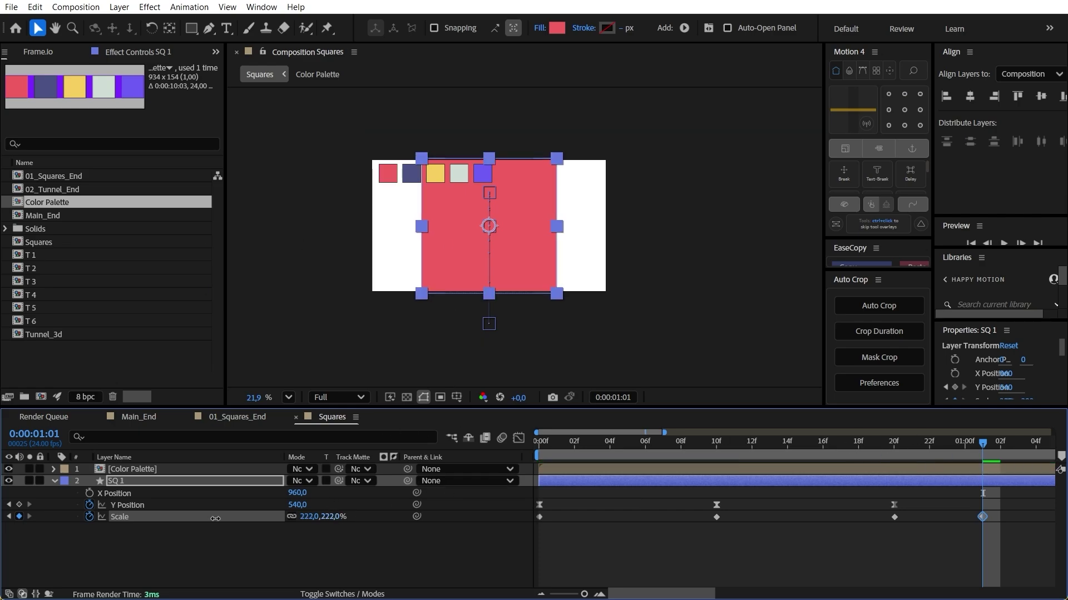
{"action": "left_click", "coordinate": [291, 516]}
{"action": "left_click_drag", "start_coordinate": [309, 517], "coordinate": [412, 504]}
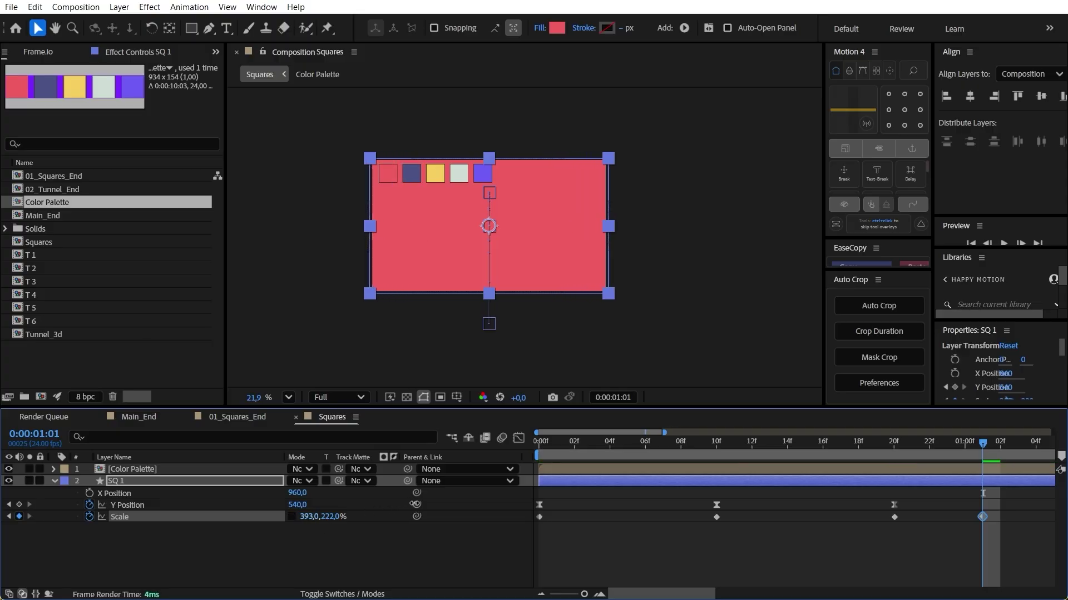
{"action": "scroll", "coordinate": [475, 262], "scroll_direction": "up", "scroll_amount": 2}
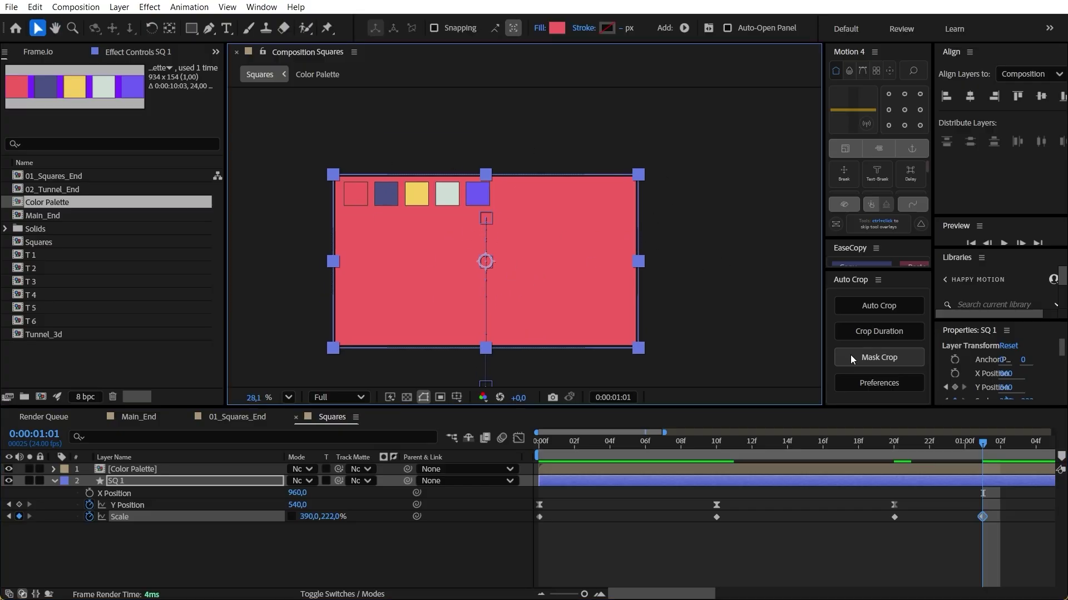
Apply Easy Ease to all four Scale keyframes of SQ 1, return to frame 0 and select the first Scale keyframe.
{"action": "left_click_drag", "start_coordinate": [998, 511], "coordinate": [528, 534]}
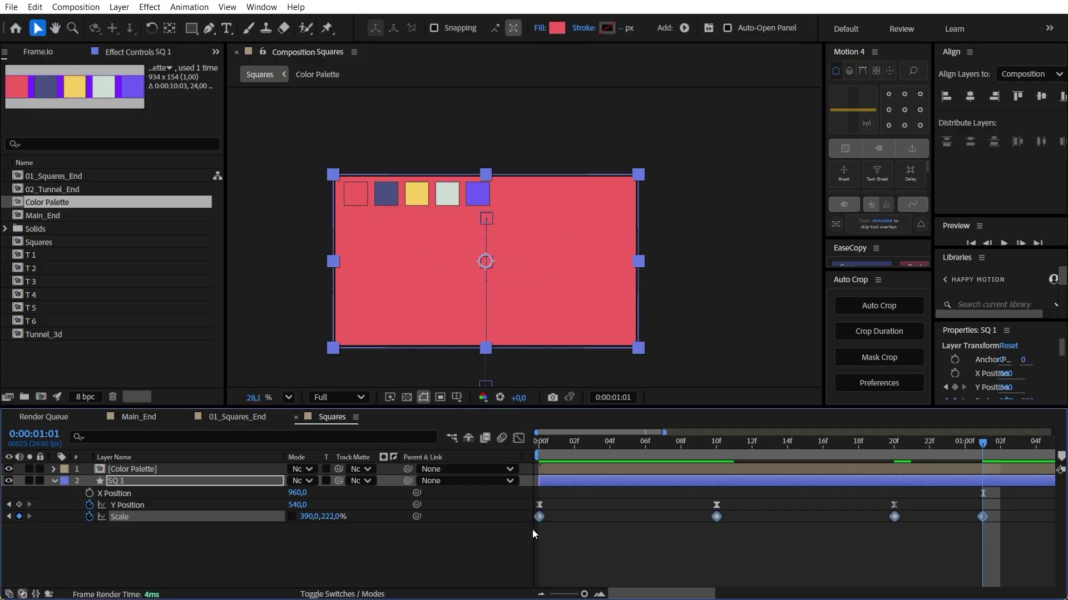
{"action": "key", "text": "F9"}
{"action": "key", "text": "Home"}
{"action": "left_click", "coordinate": [539, 517]}
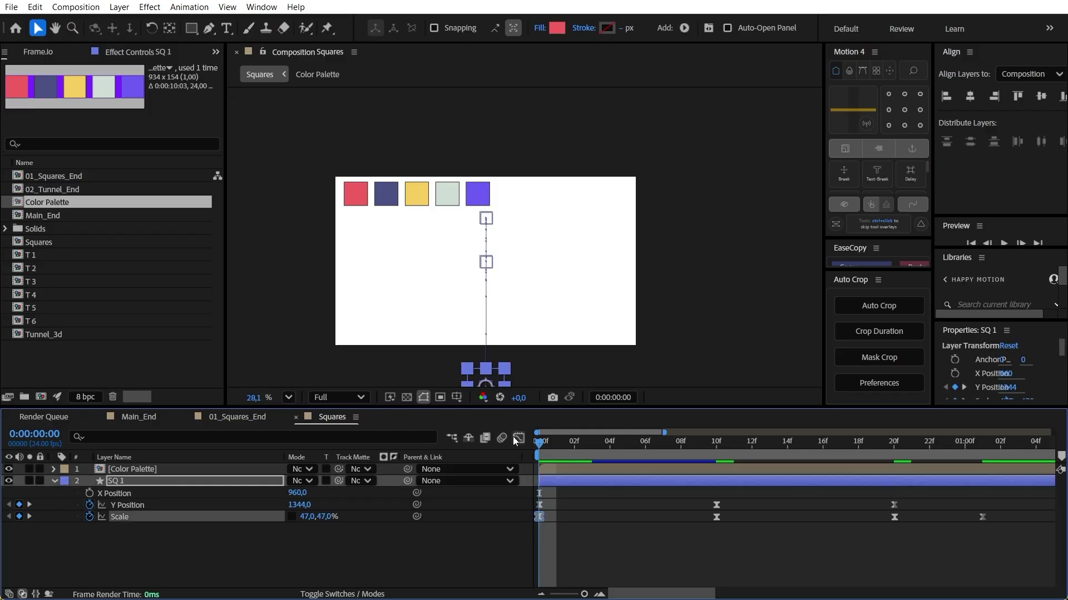
In the value graph, steepen SQ 1's Scale curve out of frame 0 and lengthen the easing handles on both sides of frame 10.
{"action": "left_click", "coordinate": [518, 438]}
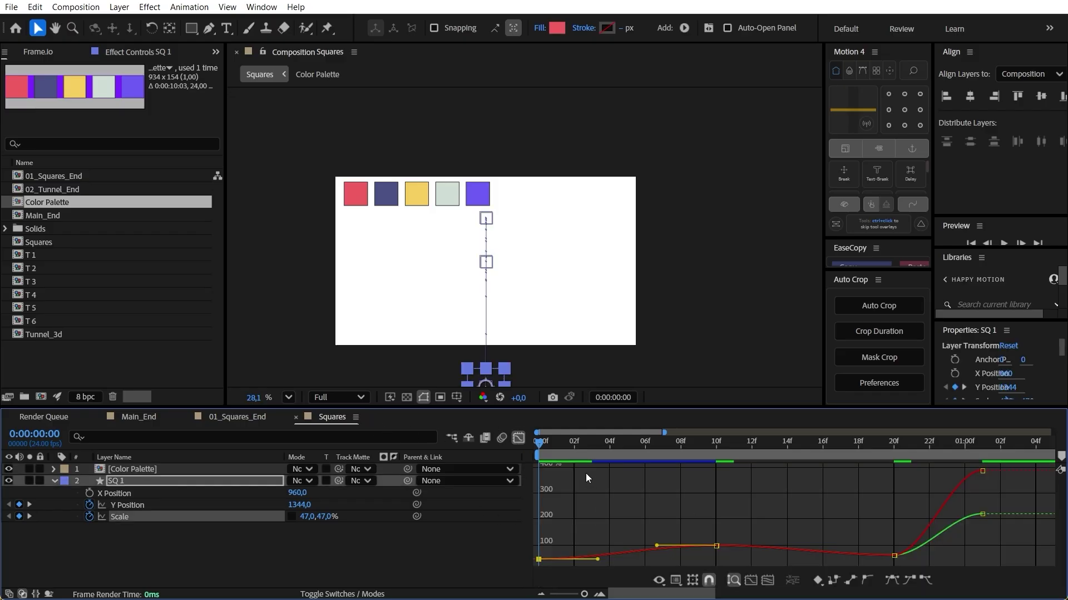
{"action": "mouse_move", "coordinate": [598, 560]}
{"action": "left_mouse_down"}
{"action": "mouse_move", "coordinate": [590, 562]}
{"action": "mouse_move", "coordinate": [613, 560]}
{"action": "mouse_move", "coordinate": [597, 550]}
{"action": "left_mouse_up"}
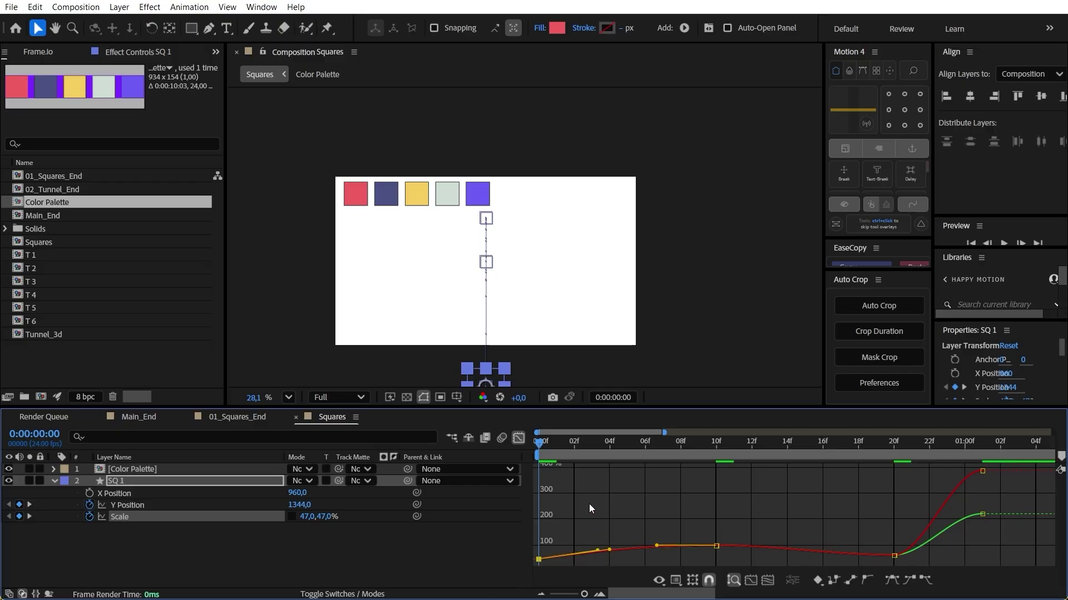
{"action": "left_click_drag", "start_coordinate": [538, 442], "coordinate": [725, 468]}
{"action": "mouse_move", "coordinate": [657, 546]}
{"action": "left_mouse_down"}
{"action": "mouse_move", "coordinate": [648, 547]}
{"action": "mouse_move", "coordinate": [676, 548]}
{"action": "mouse_move", "coordinate": [662, 547]}
{"action": "left_mouse_up"}
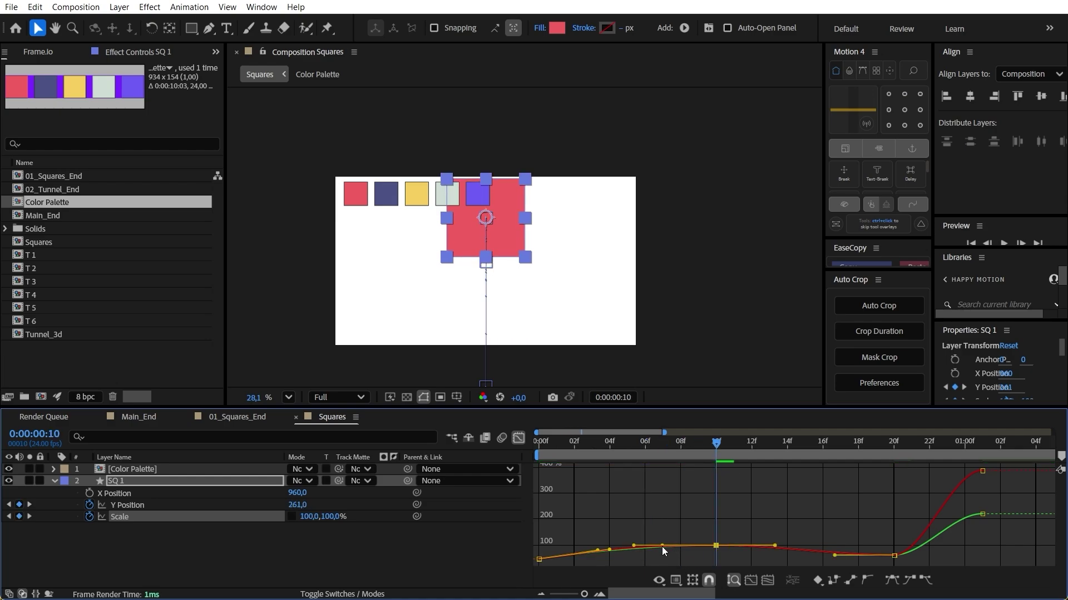
{"action": "mouse_move", "coordinate": [775, 546]}
{"action": "left_mouse_down"}
{"action": "mouse_move", "coordinate": [810, 546]}
{"action": "mouse_move", "coordinate": [780, 548]}
{"action": "left_mouse_up"}
{"action": "left_click_drag", "start_coordinate": [717, 446], "coordinate": [734, 446]}
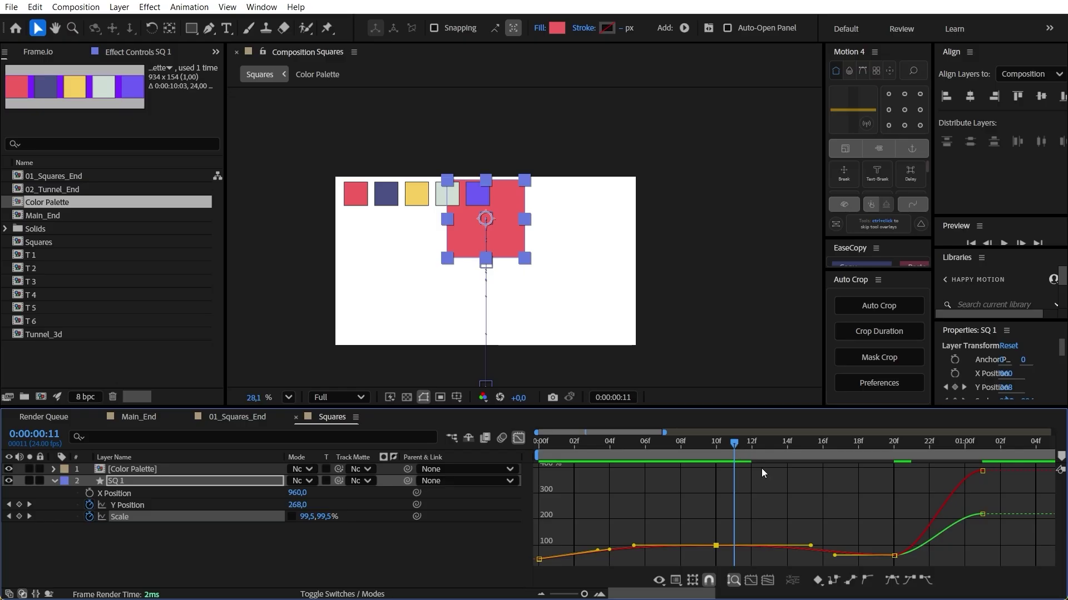
Lengthen SQ 1's Scale handles around frame 20, pull the final keyframe's incoming handles down for a steep finish, and preview the animation.
{"action": "key", "text": "space"}
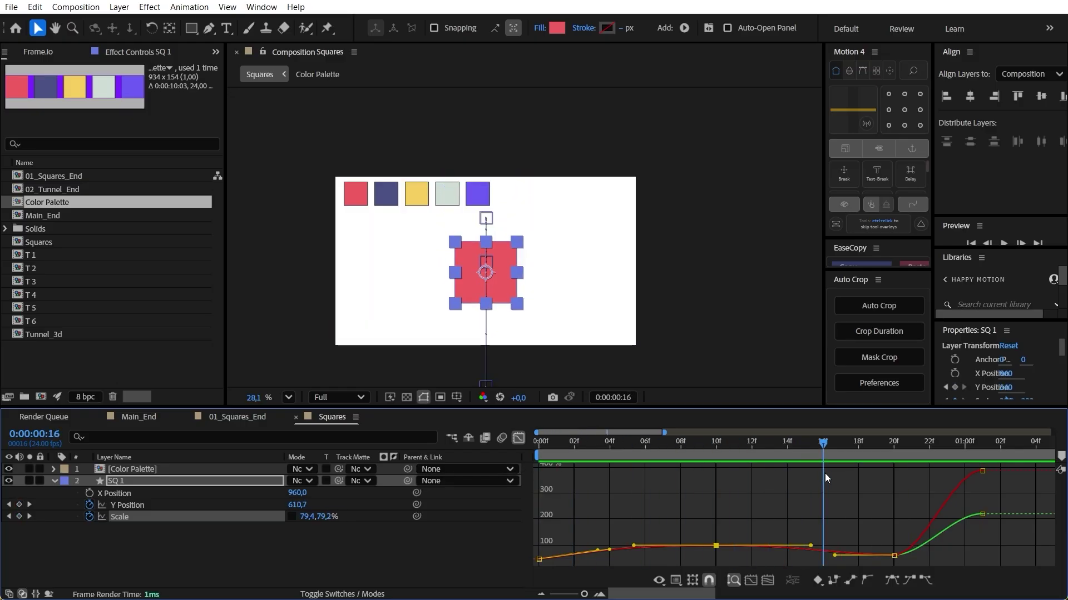
{"action": "key", "text": "space"}
{"action": "left_click_drag", "start_coordinate": [835, 555], "coordinate": [800, 553]}
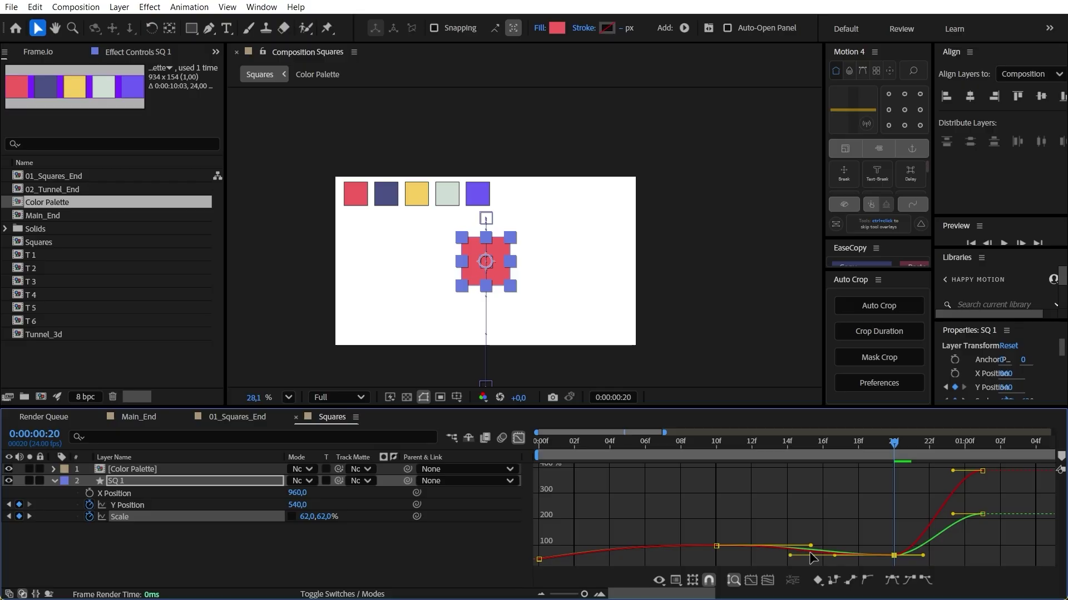
{"action": "left_click_drag", "start_coordinate": [922, 555], "coordinate": [955, 557]}
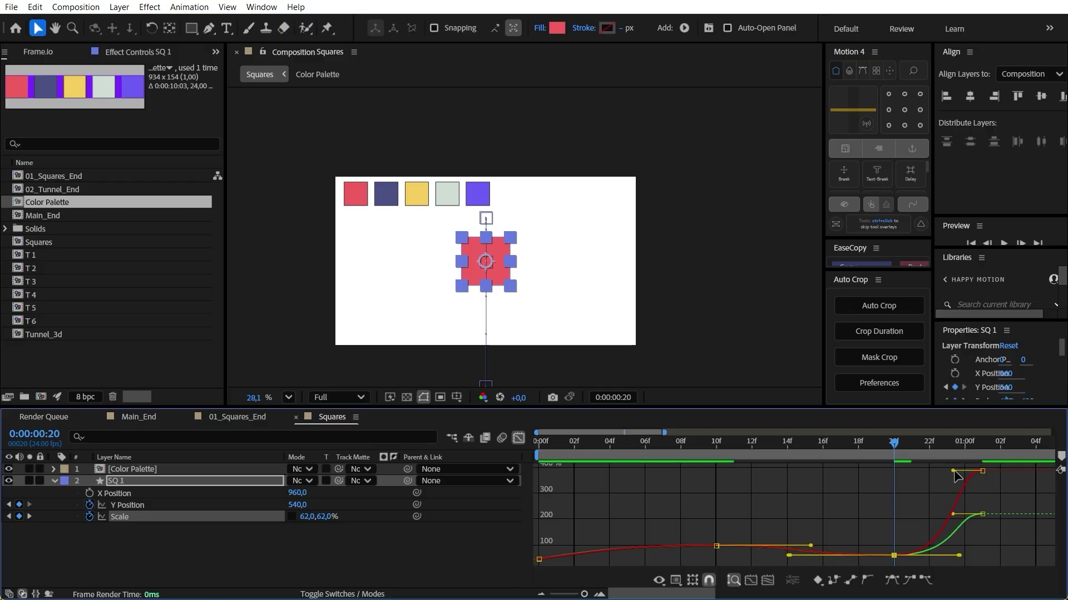
{"action": "left_click_drag", "start_coordinate": [955, 475], "coordinate": [975, 536]}
{"action": "key", "text": "space"}
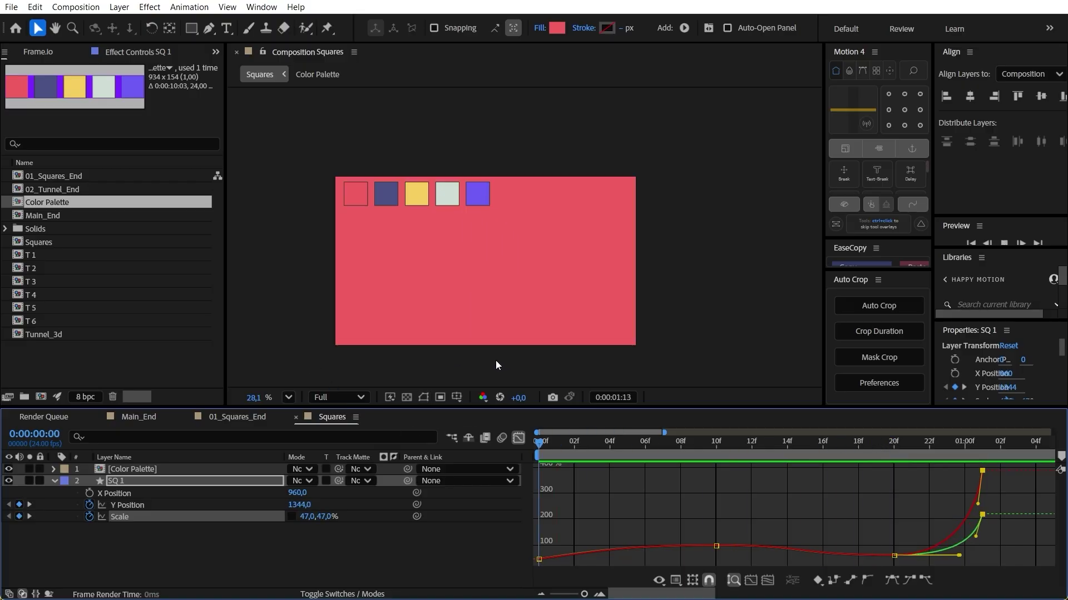
{"action": "key", "text": "space"}
{"action": "left_click_drag", "start_coordinate": [539, 492], "coordinate": [369, 463]}
{"action": "key", "text": "space"}
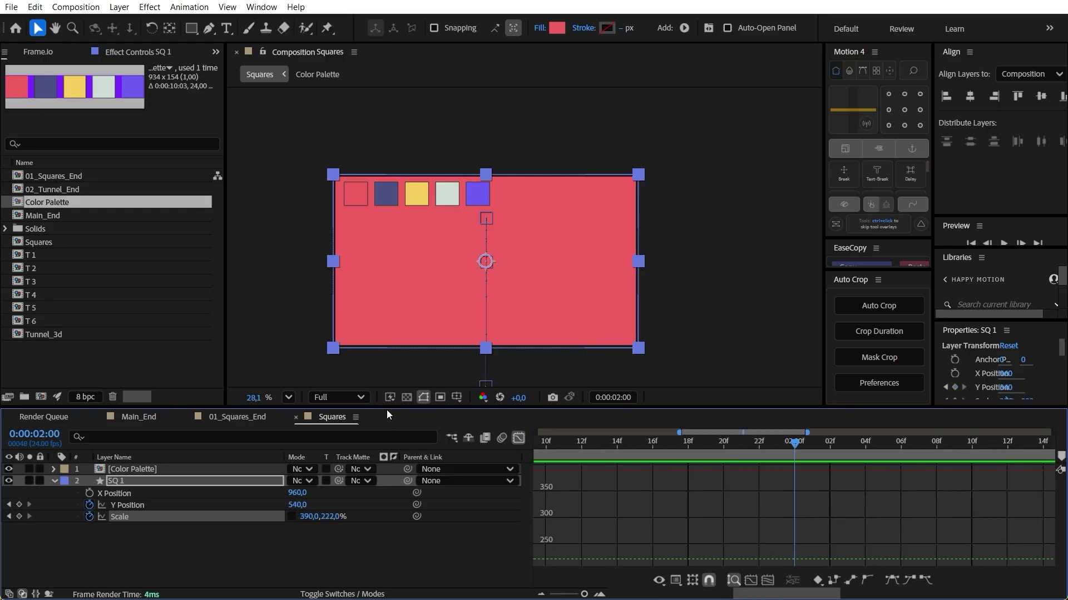
Return to the keyframe view and duplicate the SQ 1 layer at frame 10.
{"action": "key", "text": "shift+F3"}
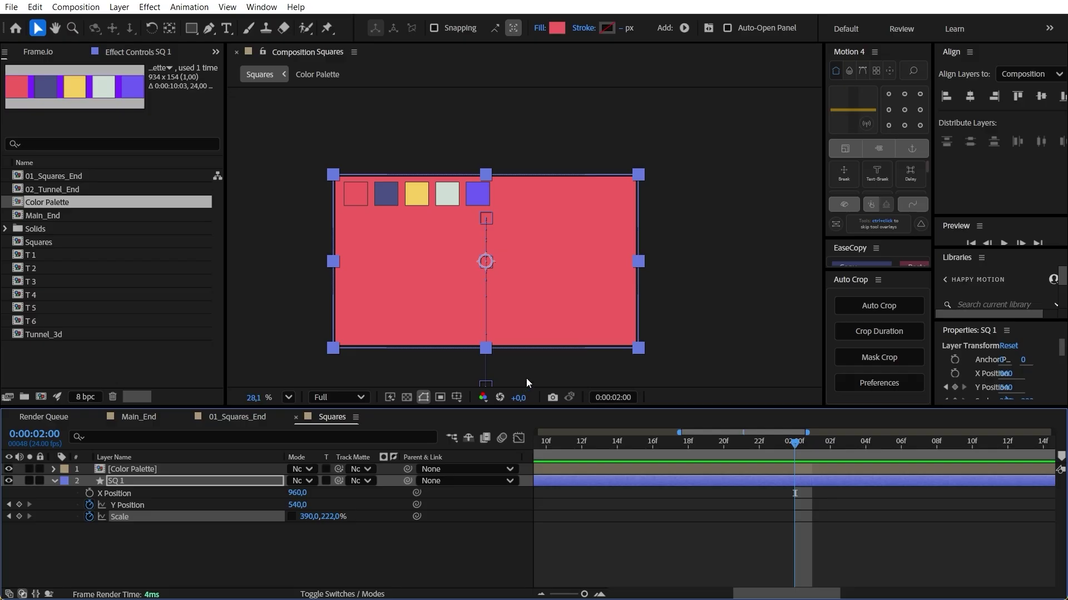
{"action": "left_click", "coordinate": [170, 559]}
{"action": "left_click", "coordinate": [135, 482]}
{"action": "left_click_drag", "start_coordinate": [566, 445], "coordinate": [716, 449]}
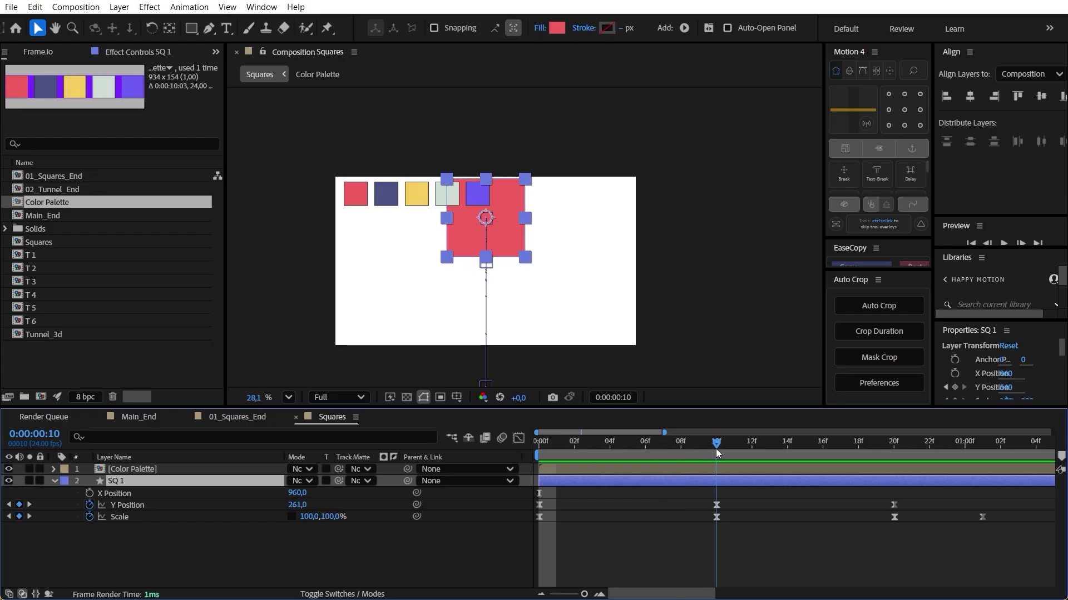
{"action": "key", "text": "ctrl+d"}
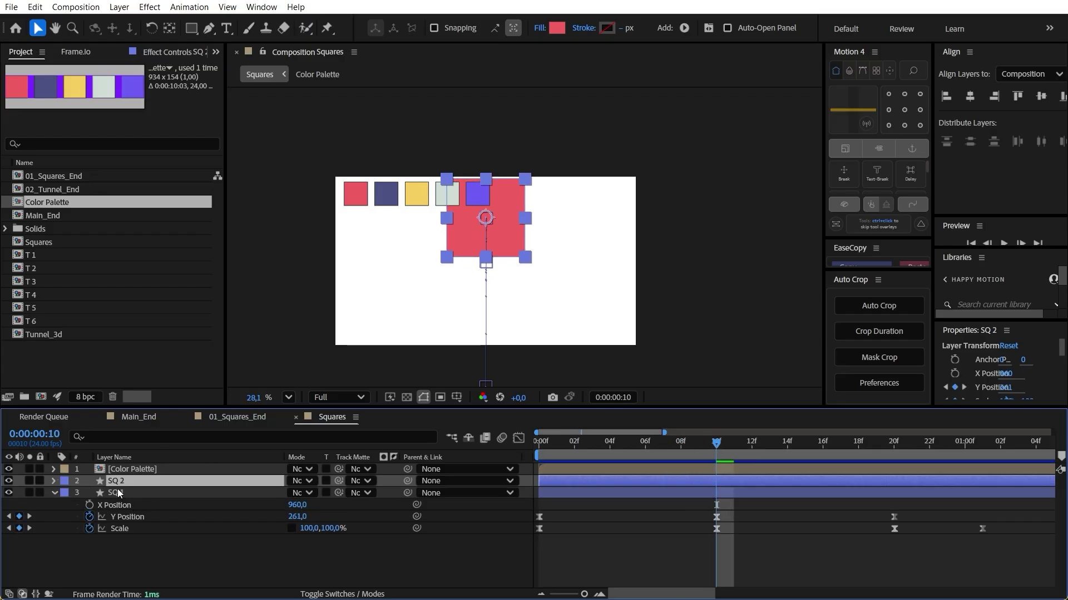
Remove the Y Position and Scale keyframes from SQ 2.
{"action": "key", "text": "u"}
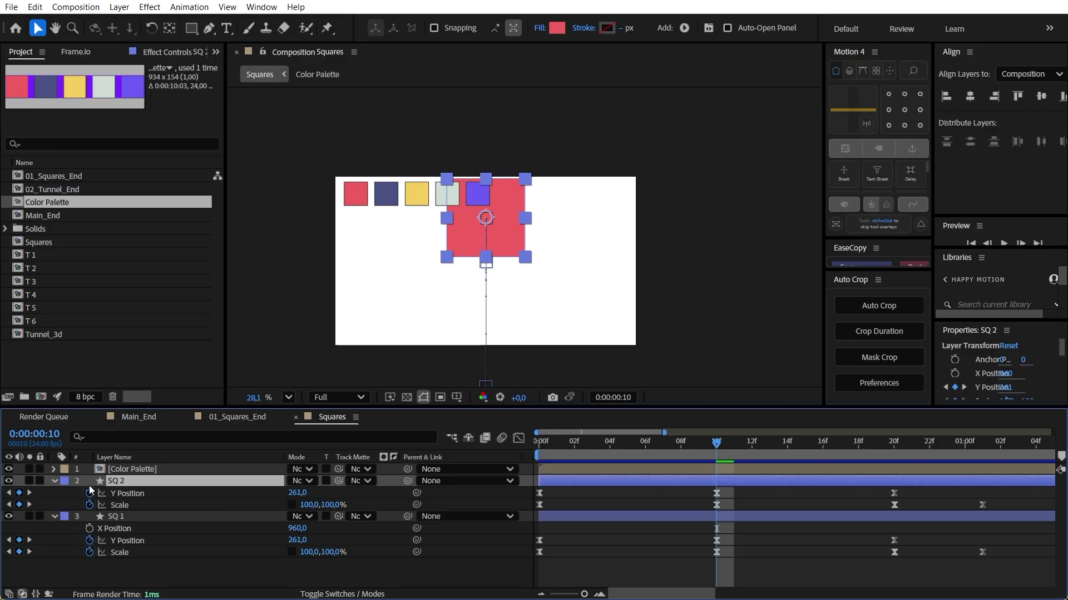
{"action": "left_click", "coordinate": [88, 503]}
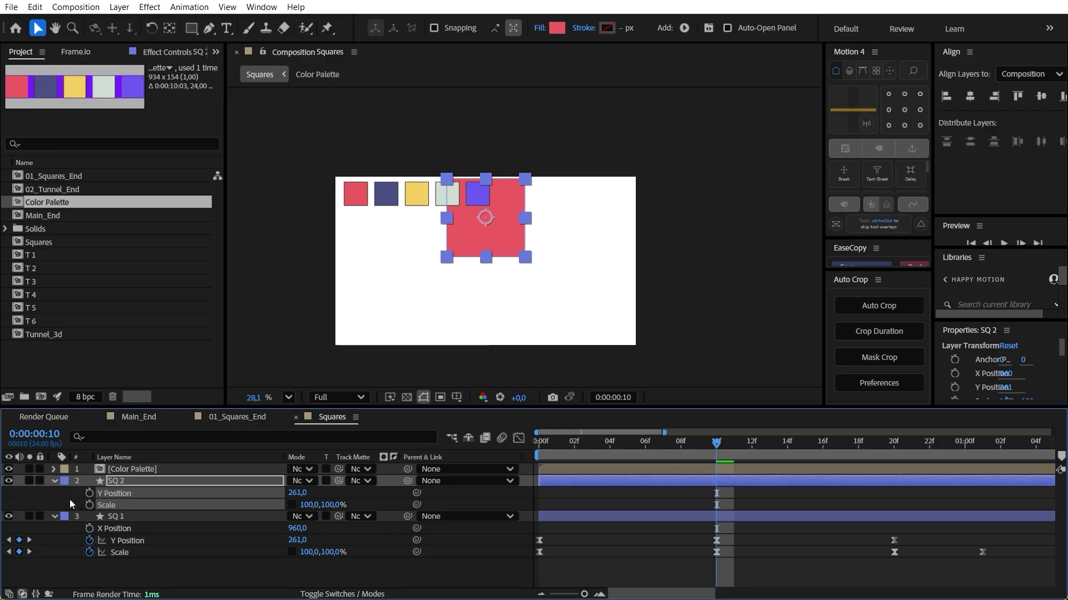
{"action": "left_click", "coordinate": [88, 493]}
Fill SQ 2 with the palette's dark blue (4B5183) and move the square to the left of the red one.
{"action": "left_click", "coordinate": [138, 479]}
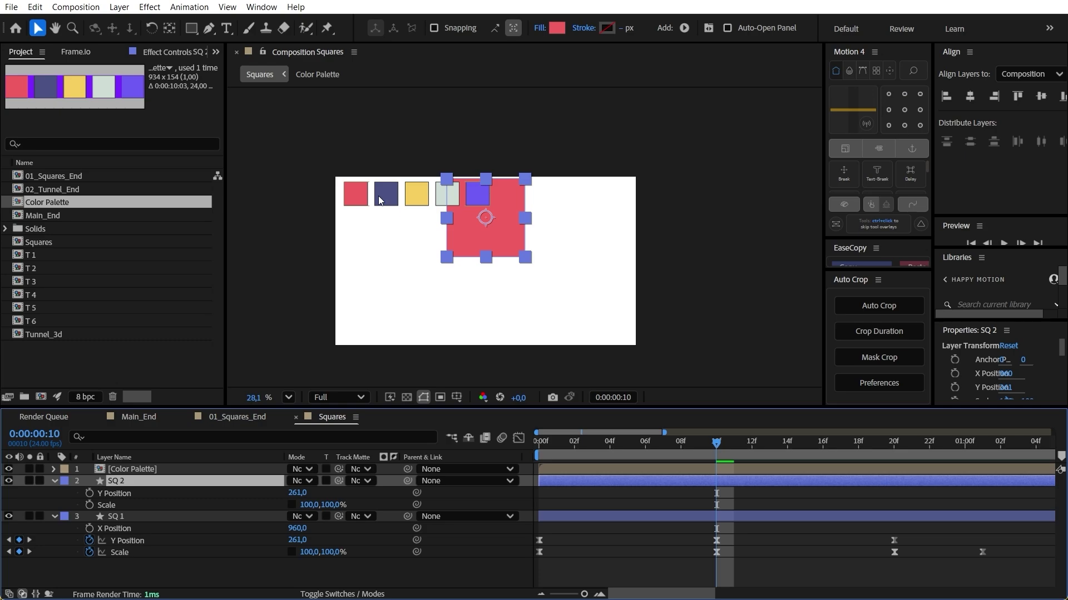
{"action": "left_click", "coordinate": [556, 27]}
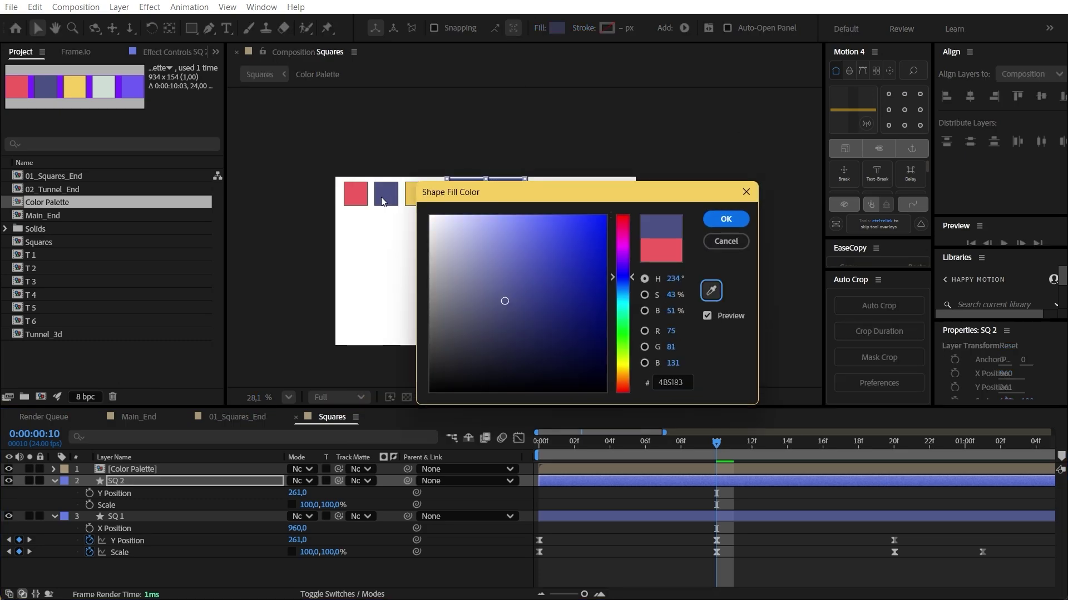
{"action": "left_click", "coordinate": [720, 218]}
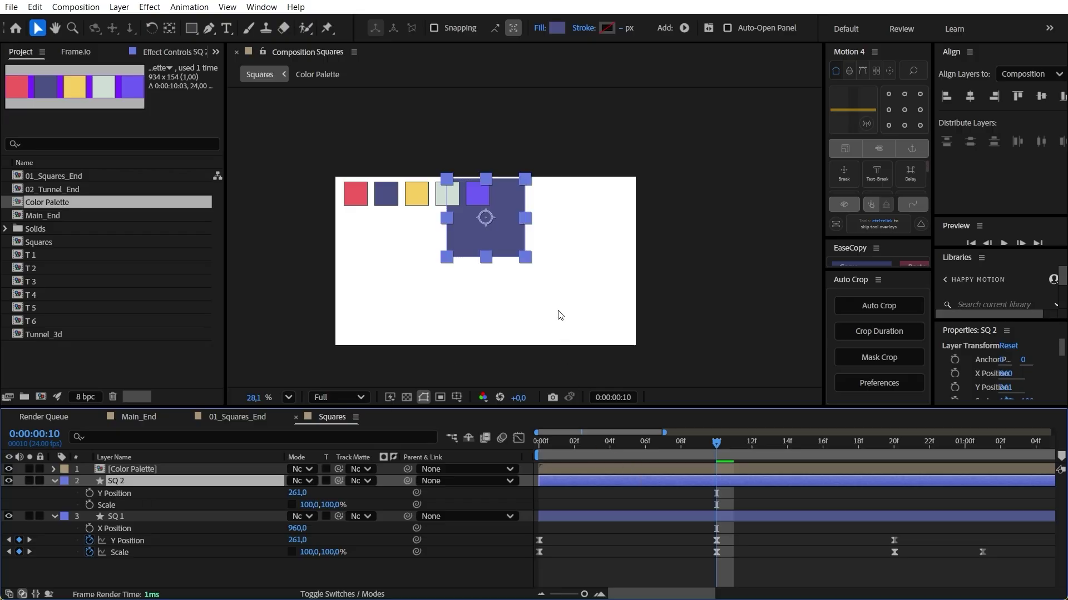
{"action": "left_click_drag", "start_coordinate": [479, 226], "coordinate": [408, 239]}
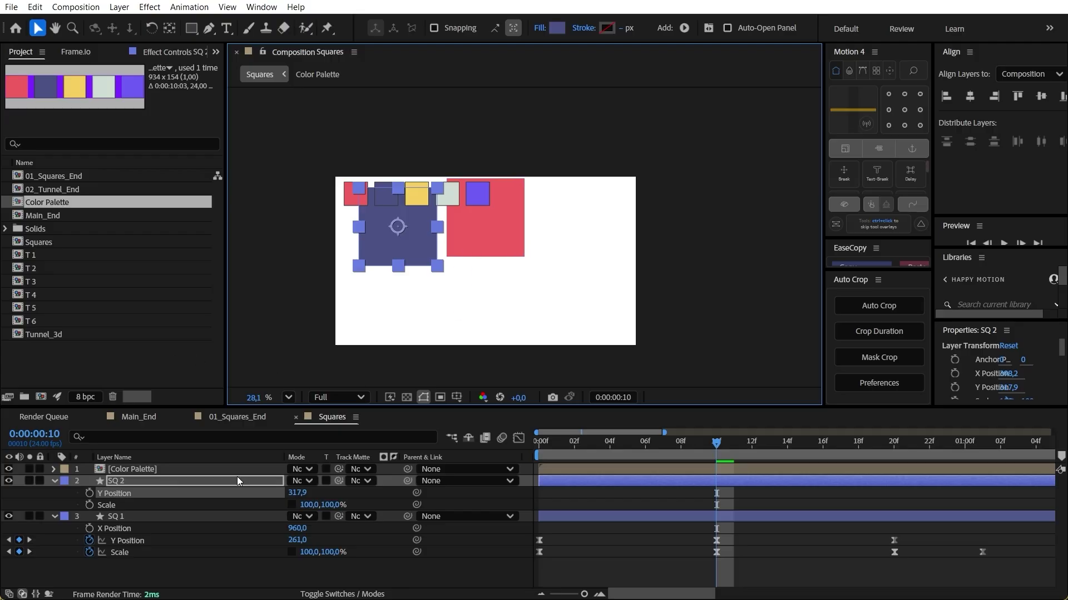
At frame 0, give SQ 2's Y Position the expression thisComp.layer("SQ 1").transform.yPosition.valueAtTime(time-0.1) and preview the delayed motion.
{"action": "left_click", "coordinate": [422, 452]}
{"action": "key", "text": "Home"}
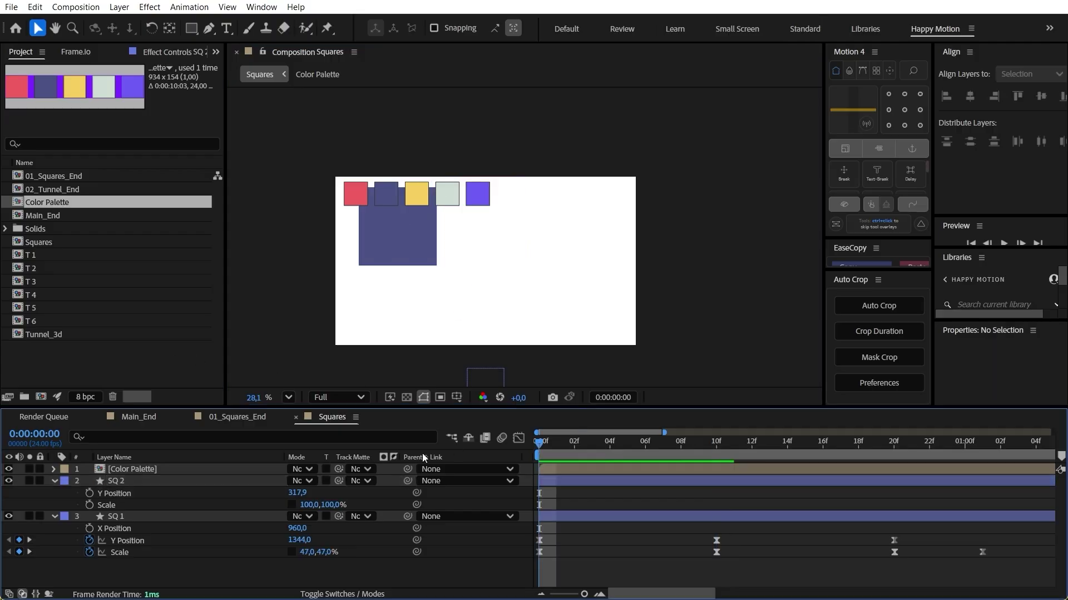
{"action": "left_click", "coordinate": [91, 494], "text": "alt"}
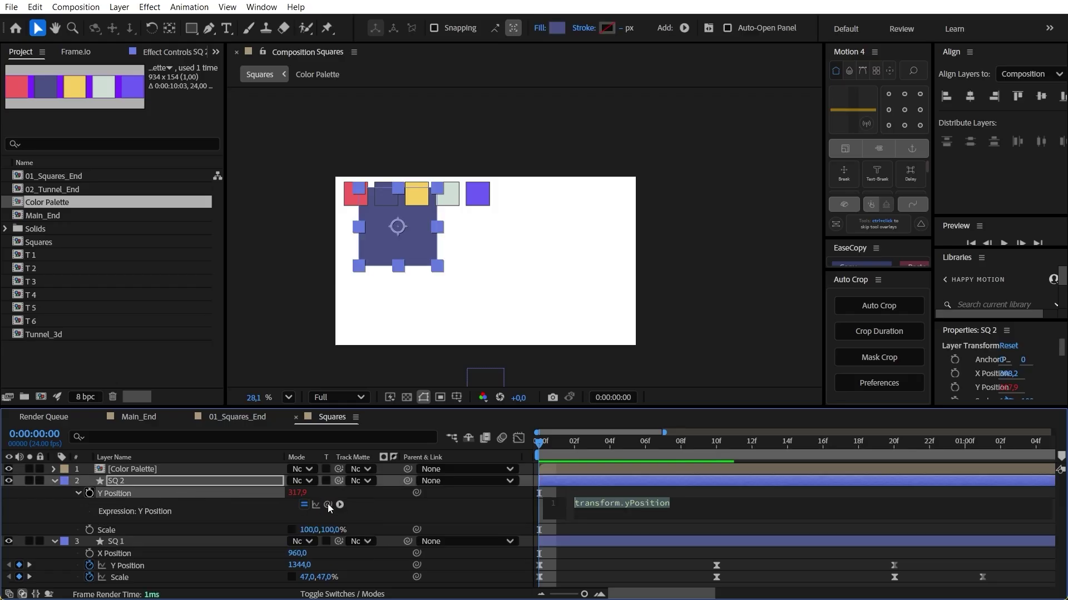
{"action": "left_click_drag", "start_coordinate": [328, 504], "coordinate": [139, 566]}
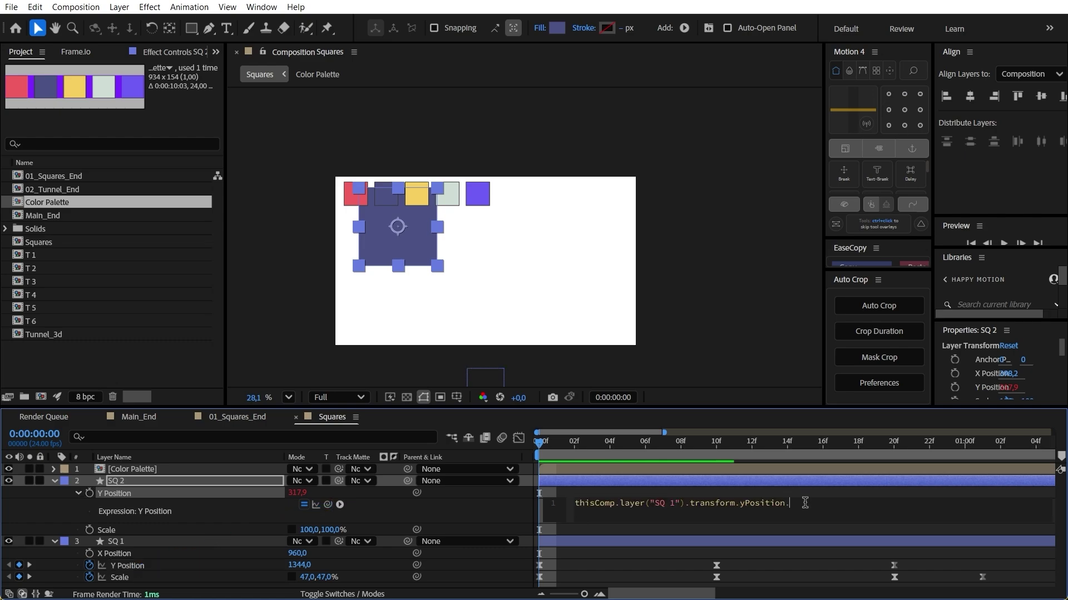
{"action": "type", "text": ".value"}
{"action": "key", "text": "Down"}
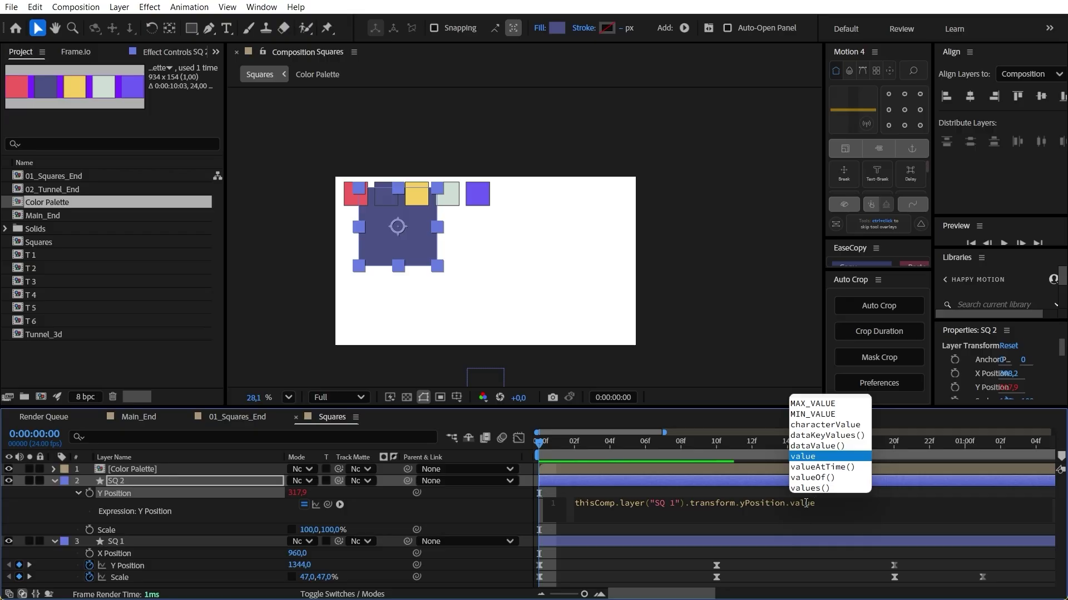
{"action": "key", "text": "Return"}
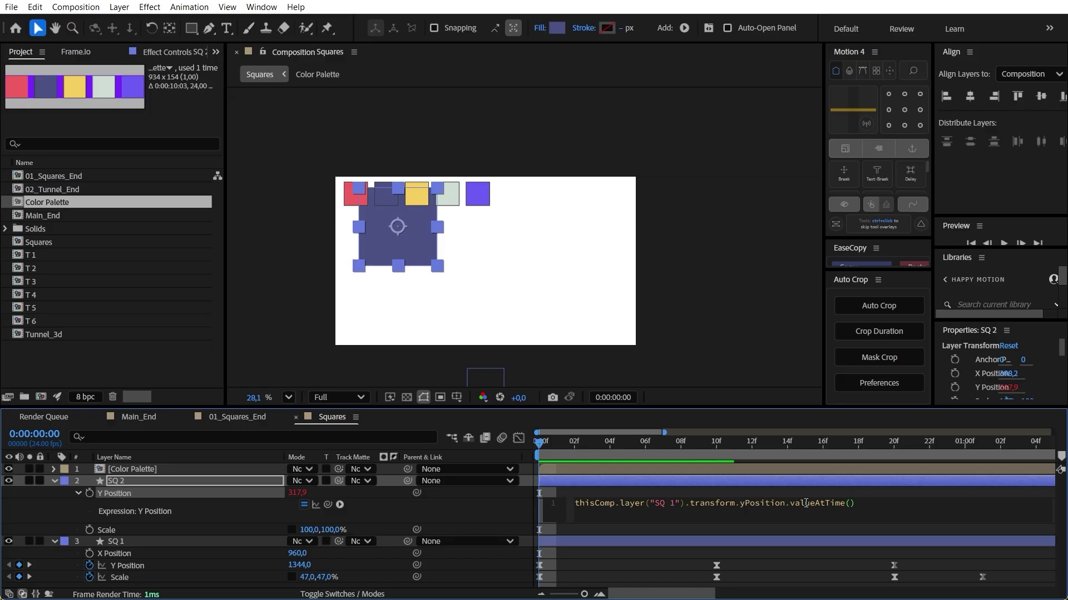
{"action": "type", "text": "time-0.1"}
{"action": "key", "text": "KP_Enter"}
{"action": "key", "text": "space"}
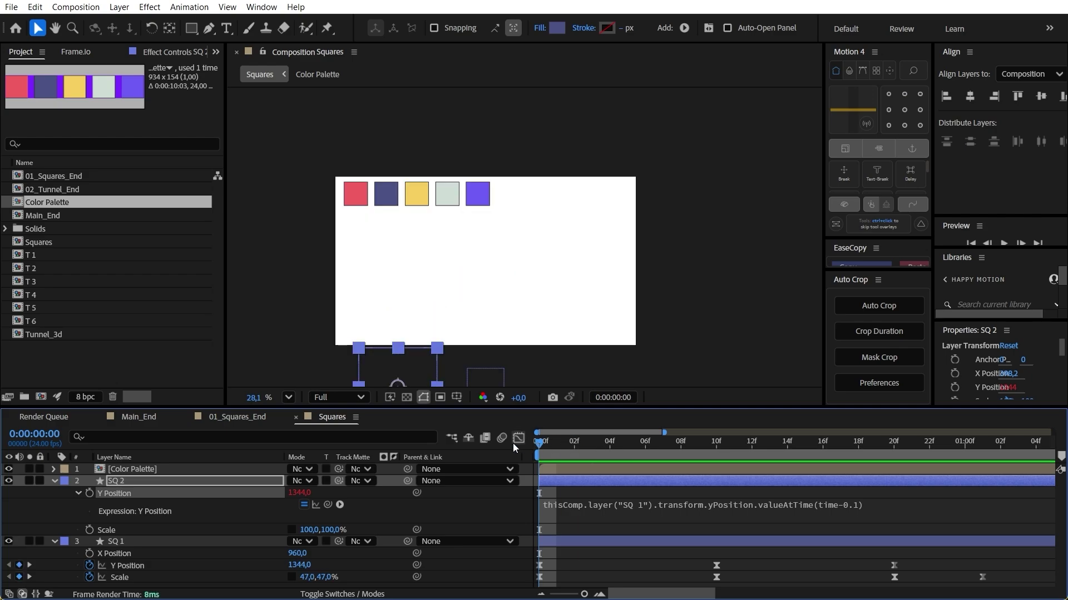
{"action": "key", "text": "space"}
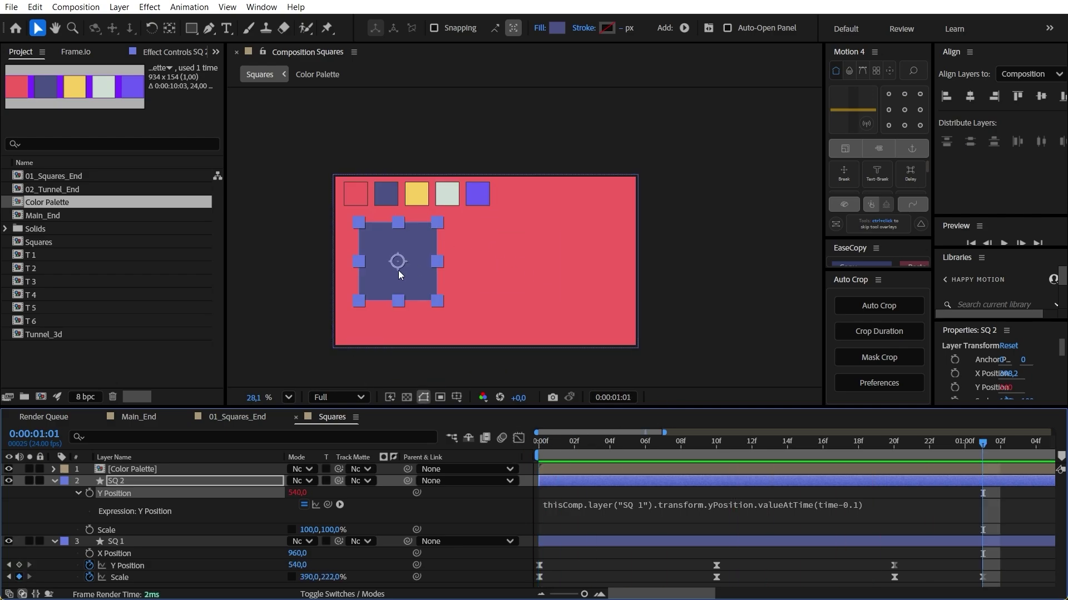
Go to frame 6, reveal SQ 2's X Position and set it to 960 to match SQ 1.
{"action": "left_click_drag", "start_coordinate": [779, 432], "coordinate": [645, 465]}
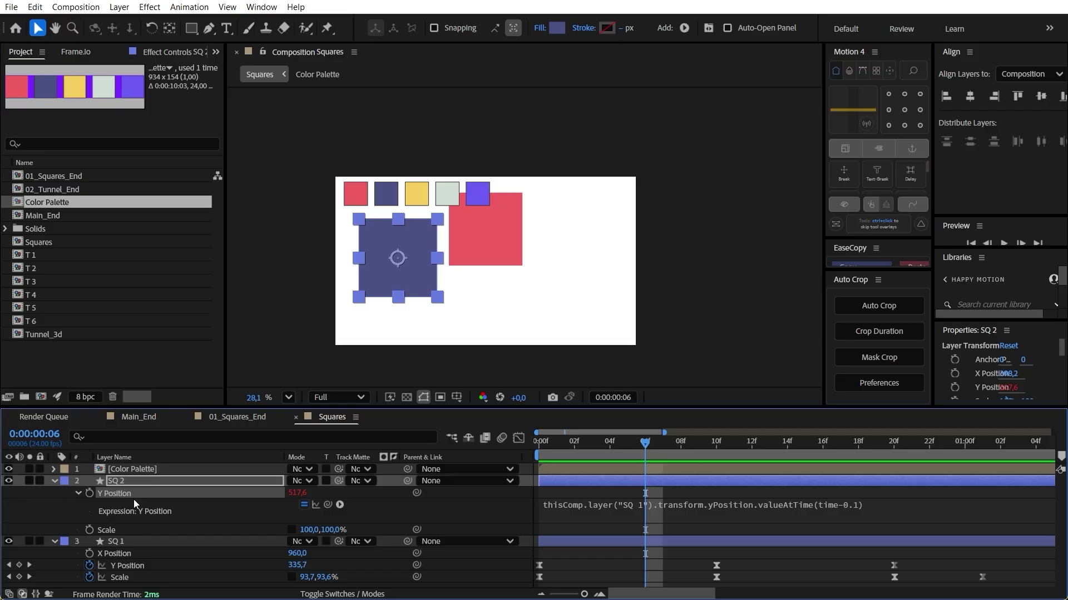
{"action": "left_click", "coordinate": [78, 493]}
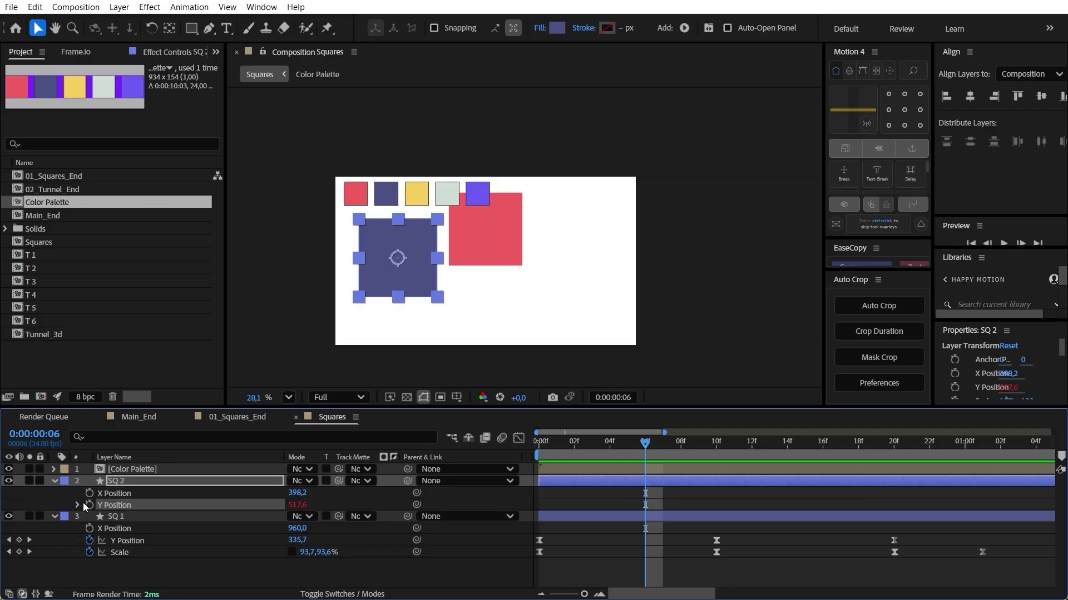
{"action": "left_click", "coordinate": [295, 529]}
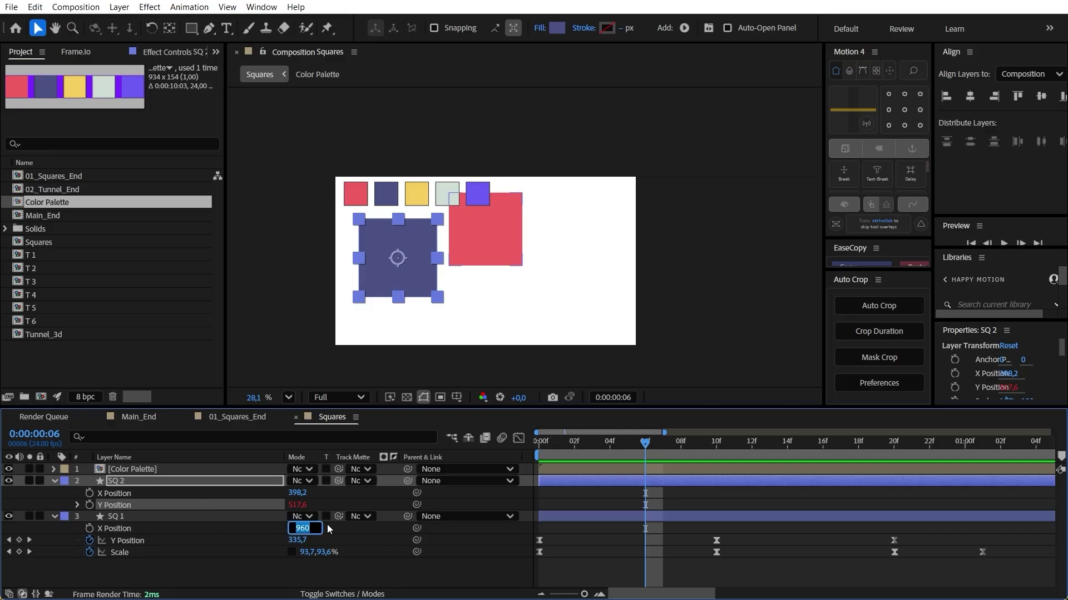
{"action": "left_click", "coordinate": [297, 493]}
{"action": "type", "text": "960"}
{"action": "key", "text": "Return"}
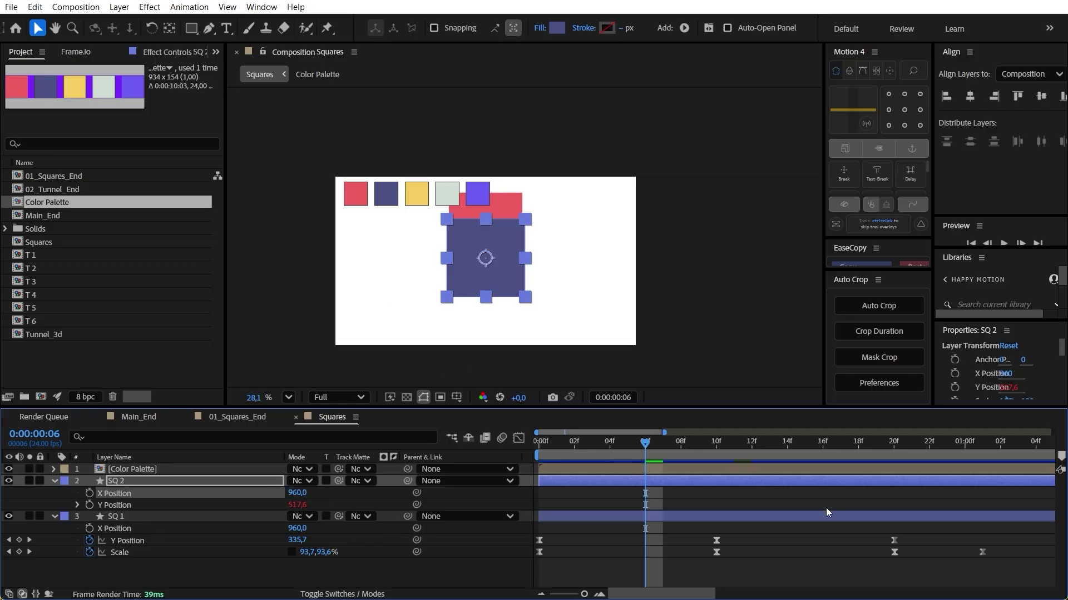
Reveal SQ 2's Scale and link it to SQ 1's Scale at frame 0.
{"action": "left_click", "coordinate": [598, 569]}
{"action": "left_click_drag", "start_coordinate": [644, 443], "coordinate": [734, 519]}
{"action": "left_click", "coordinate": [131, 479]}
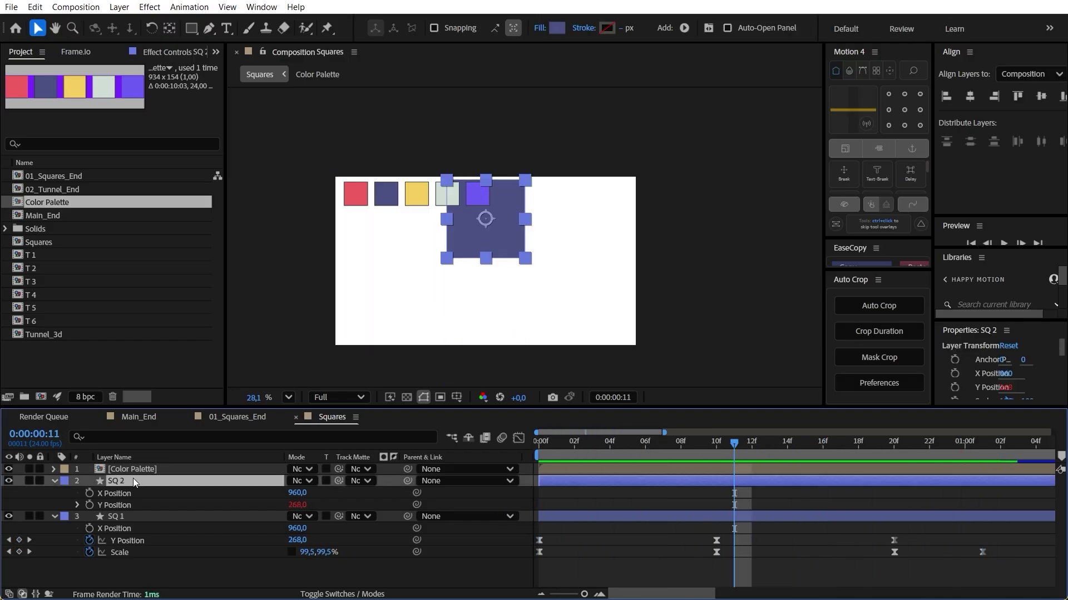
{"action": "key", "text": "shift+s"}
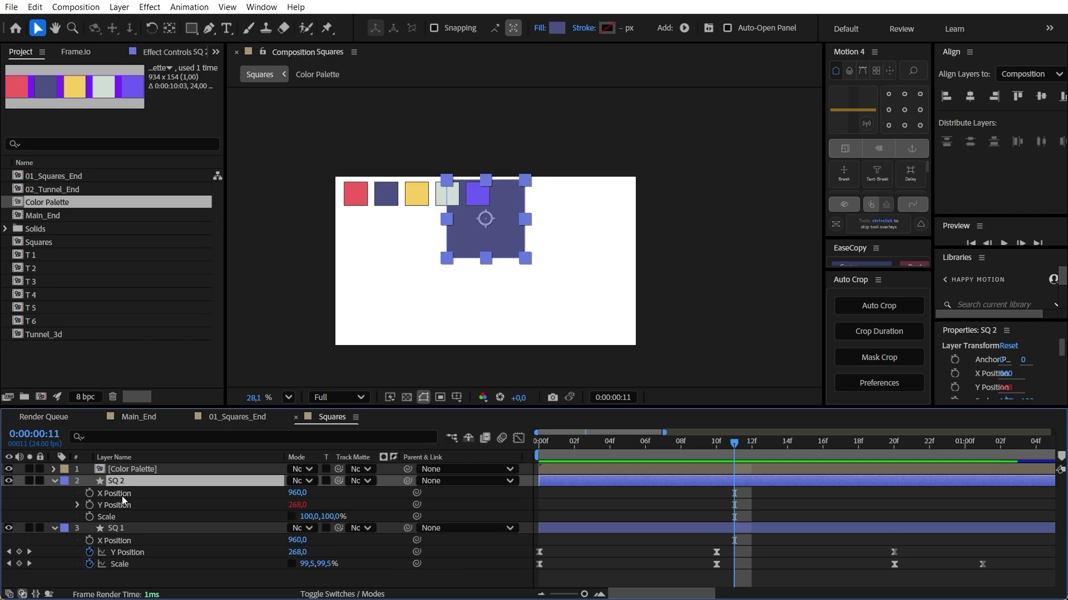
{"action": "key", "text": "Home"}
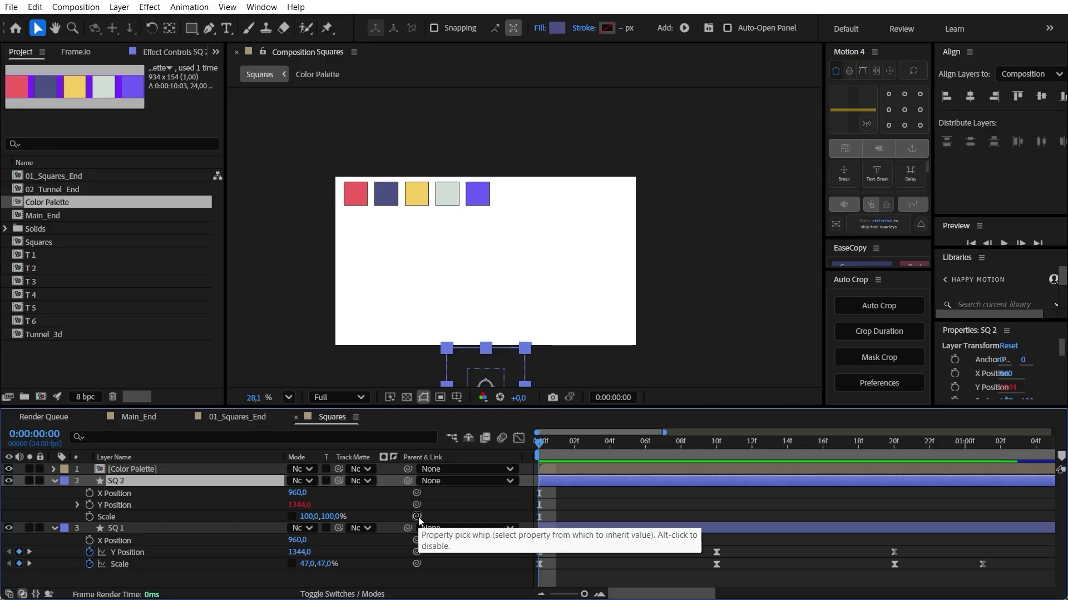
{"action": "left_click_drag", "start_coordinate": [417, 517], "coordinate": [121, 562]}
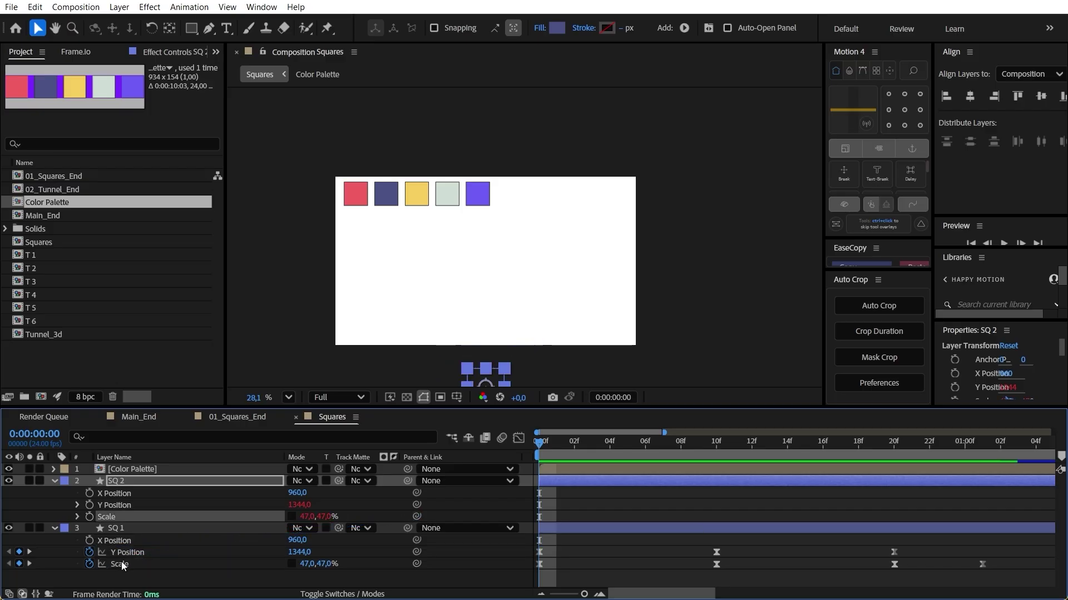
Extend SQ 2's Scale expression to thisComp.layer("SQ 1").transform.scale.valueAtTime(time-0.1) and check the delayed motion up to frame 17.
{"action": "left_click", "coordinate": [77, 516]}
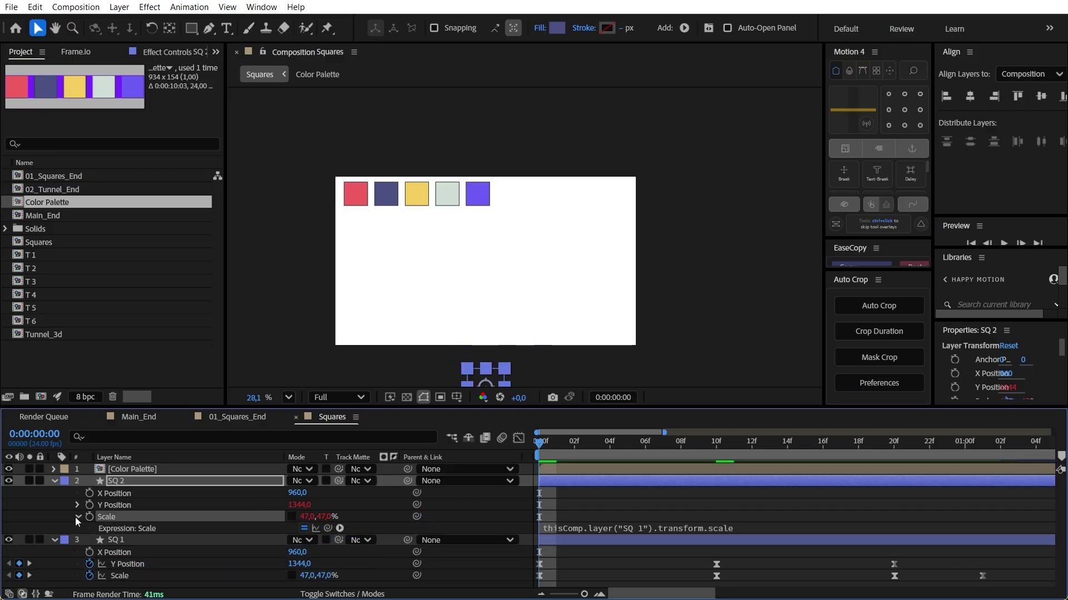
{"action": "left_click", "coordinate": [662, 527]}
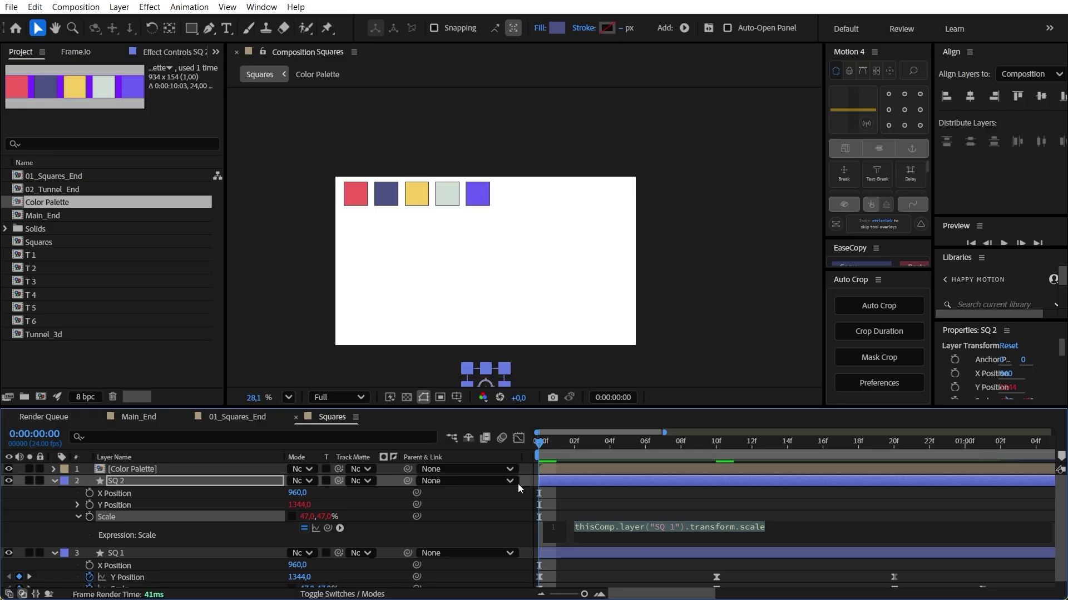
{"action": "key", "text": "Right"}
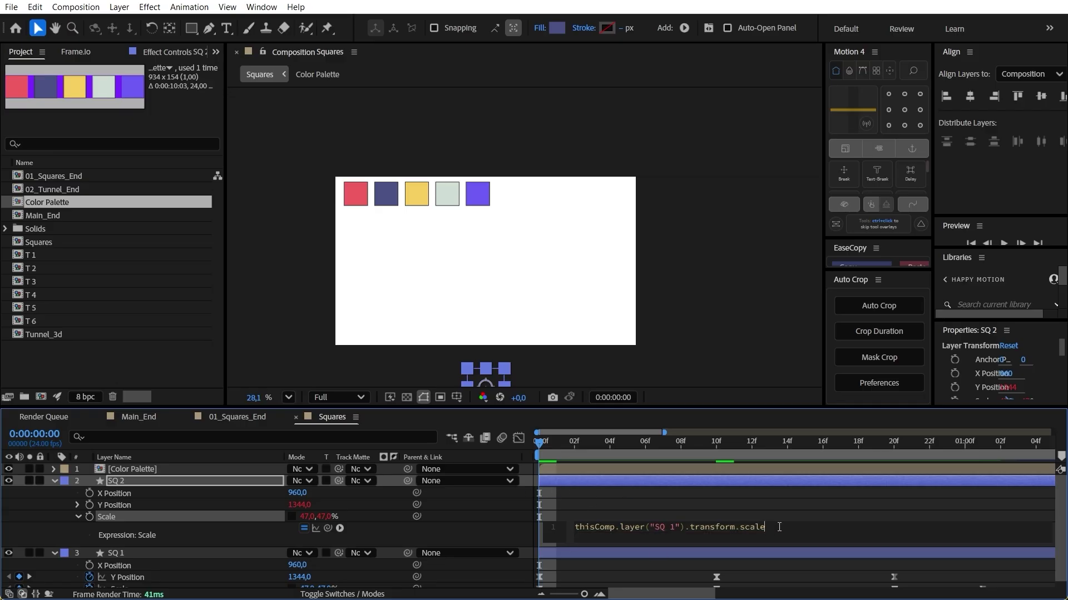
{"action": "type", "text": ".val"}
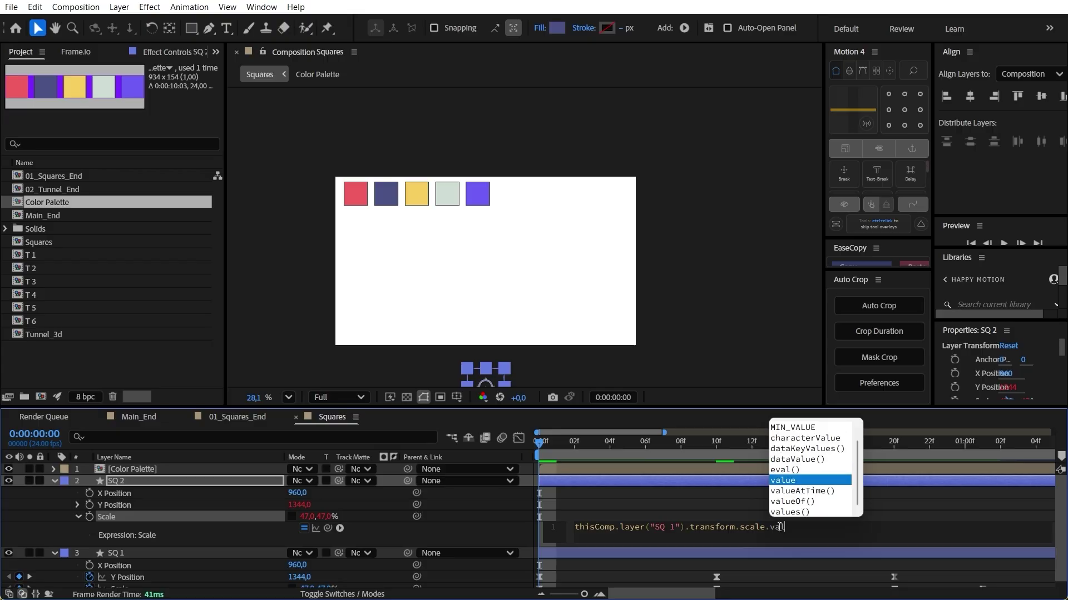
{"action": "type", "text": "ueAtTime(time"}
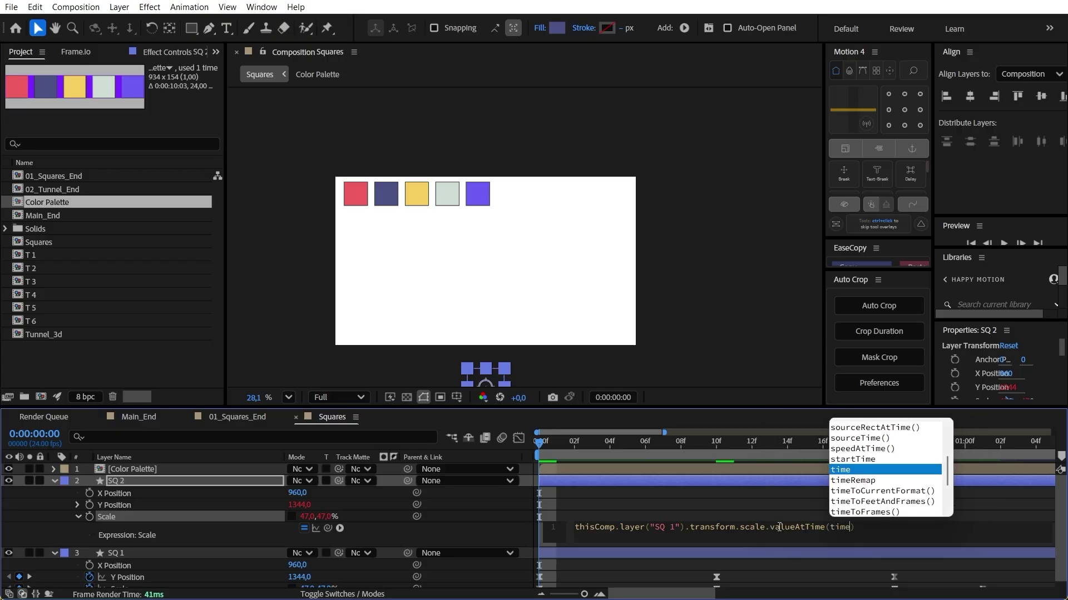
{"action": "type", "text": "-0.1"}
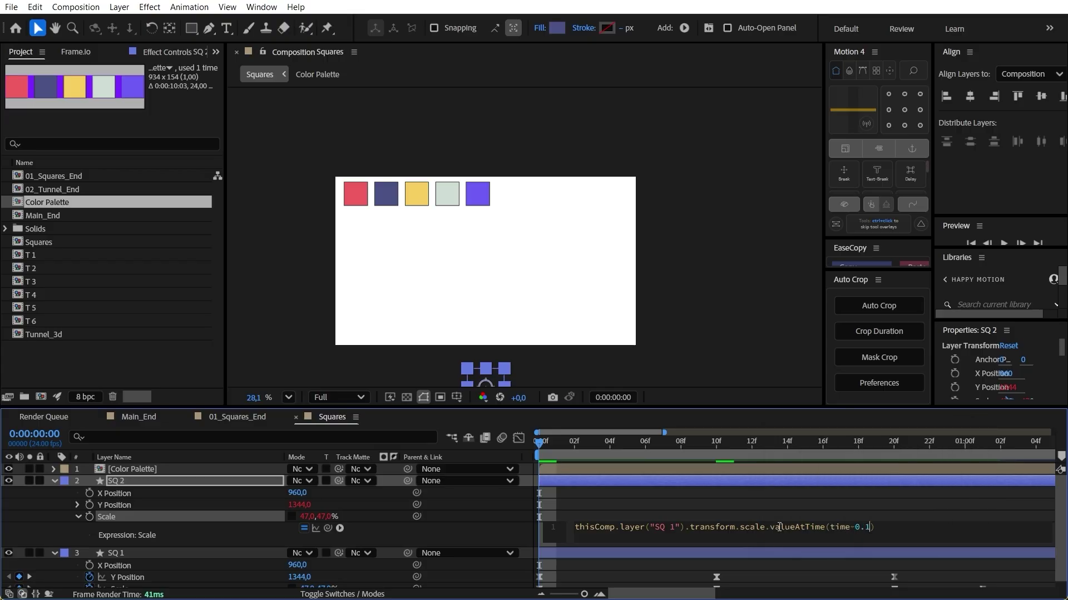
{"action": "left_click", "coordinate": [753, 481]}
{"action": "left_click_drag", "start_coordinate": [547, 442], "coordinate": [855, 511]}
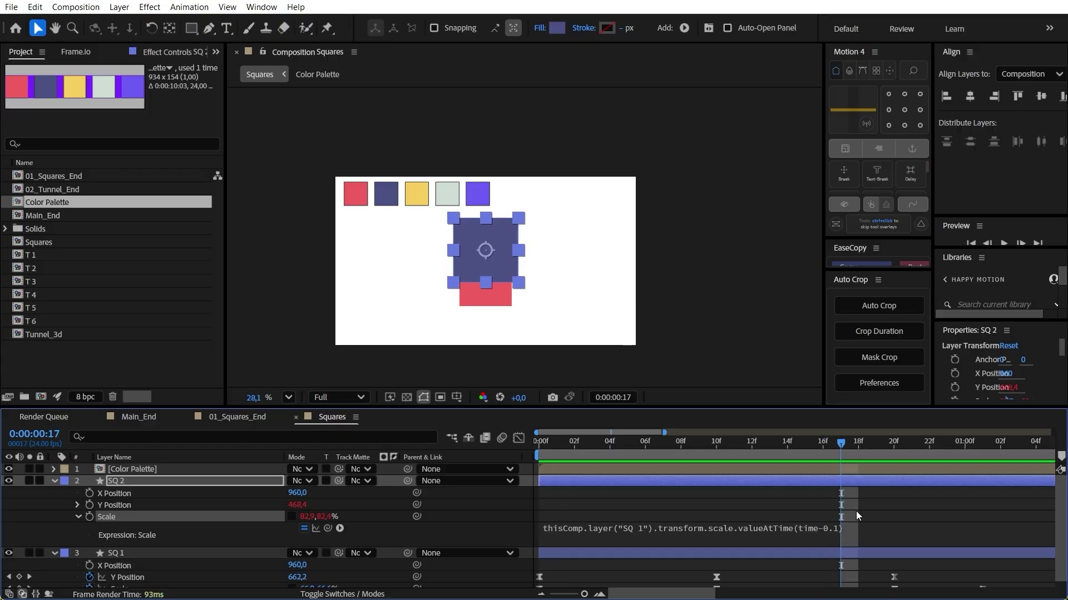
Append -50 to the end of SQ 2's Scale expression.
{"action": "left_click", "coordinate": [849, 529]}
{"action": "left_click", "coordinate": [891, 529]}
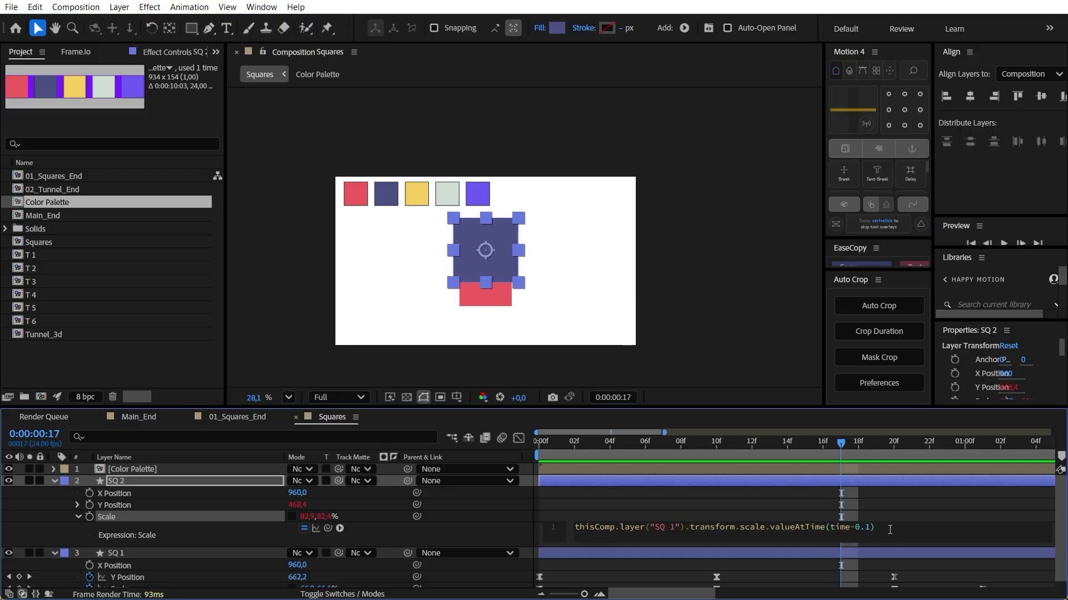
{"action": "type", "text": "-50"}
{"action": "key", "text": "KP_Enter"}
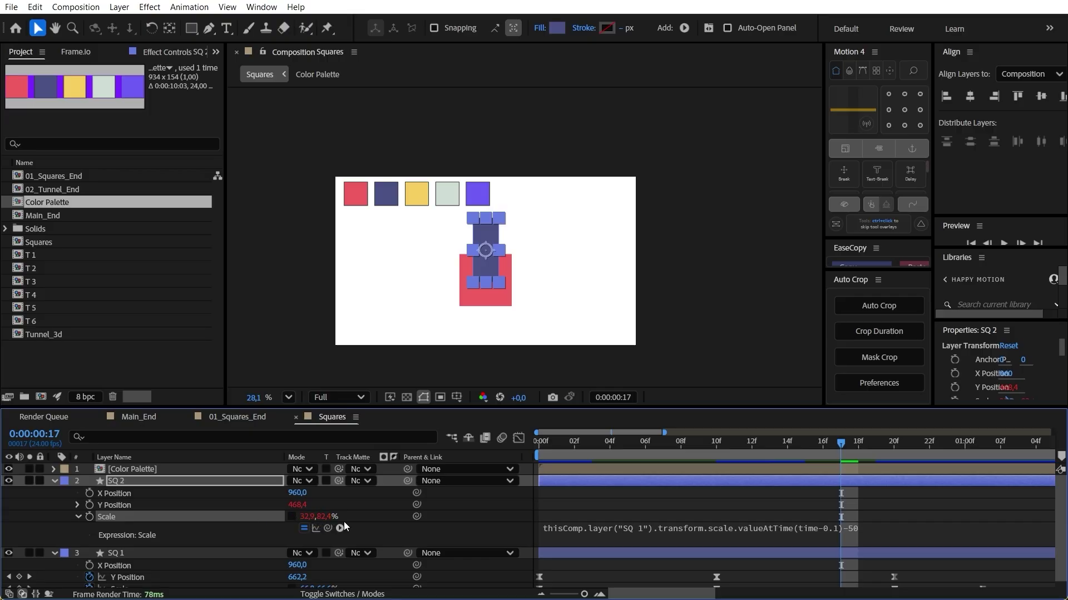
Change the subtracted value in SQ 2's Scale expression to the array [50,50] and preview the animation from frame 0.
{"action": "left_click", "coordinate": [861, 530]}
{"action": "left_click", "coordinate": [887, 527]}
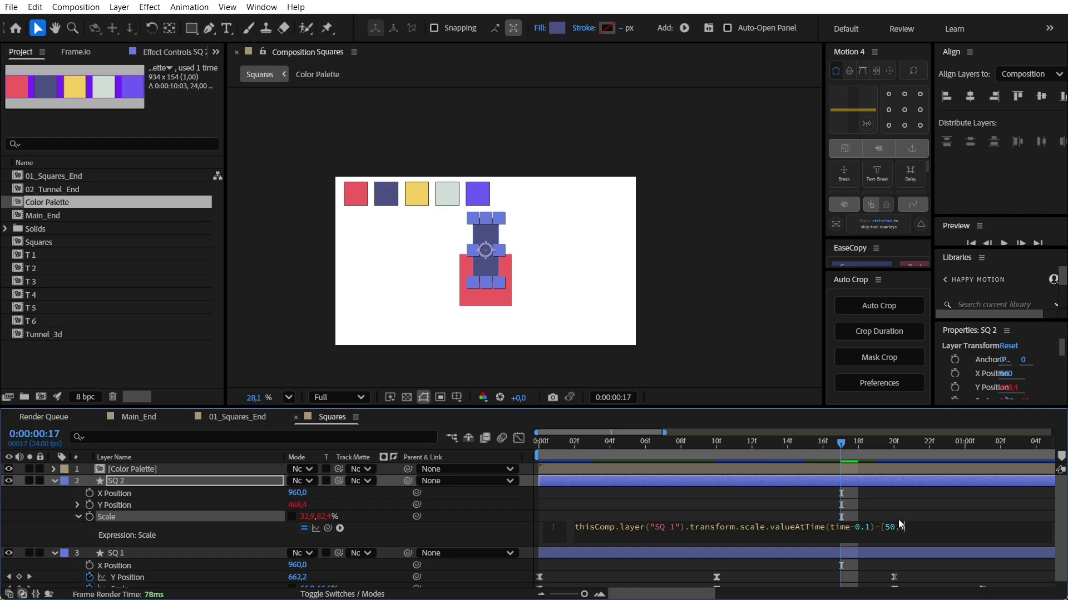
{"action": "type", "text": "]"}
{"action": "left_click_drag", "start_coordinate": [576, 527], "coordinate": [874, 525]}
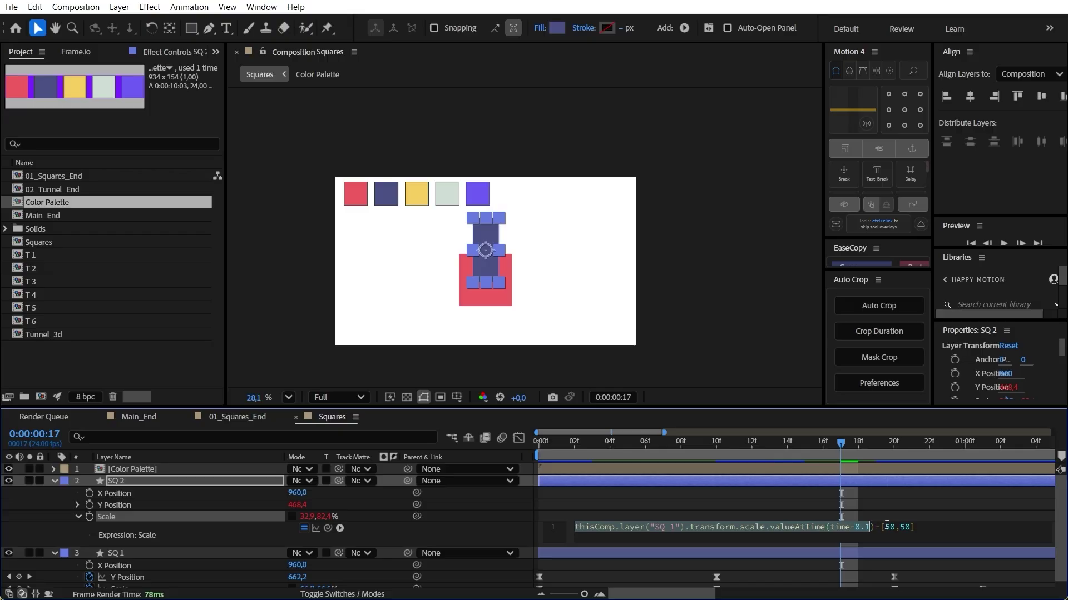
{"action": "double_click", "coordinate": [889, 527]}
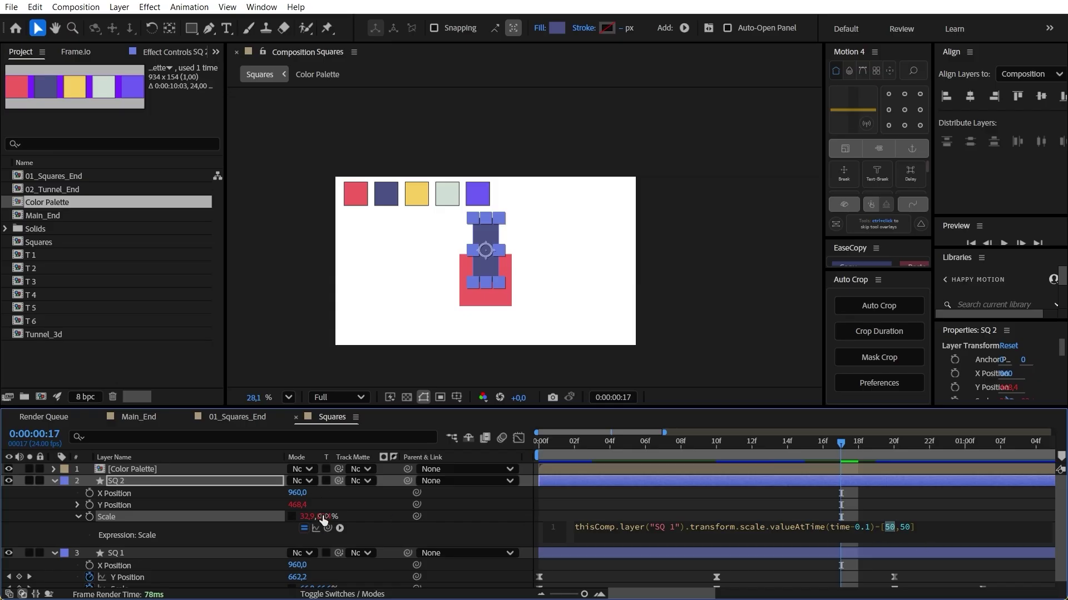
{"action": "left_click", "coordinate": [500, 526]}
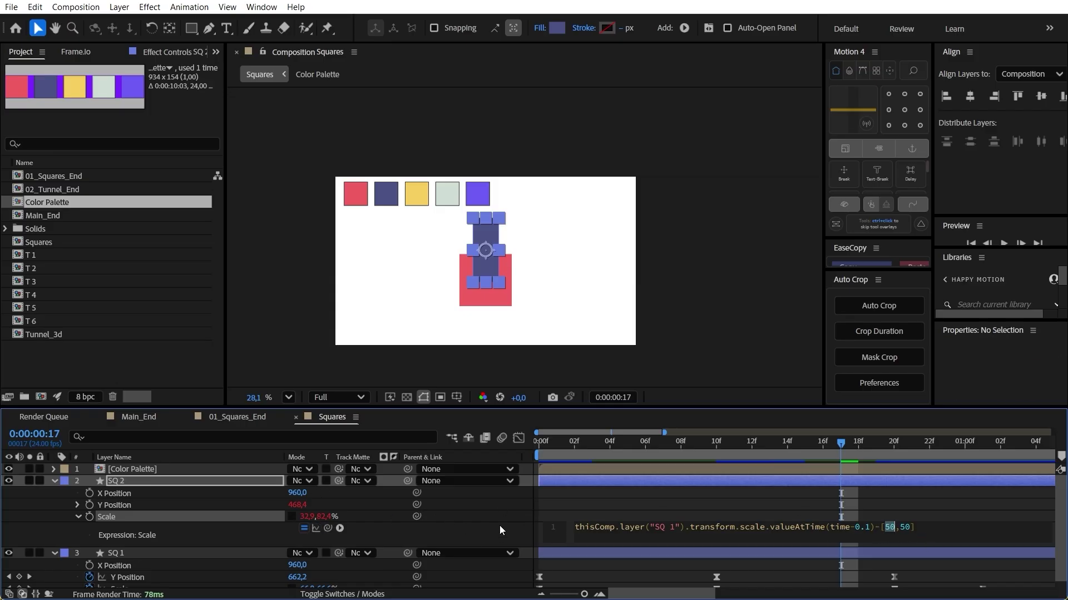
{"action": "left_click_drag", "start_coordinate": [839, 441], "coordinate": [538, 441]}
{"action": "key", "text": "space"}
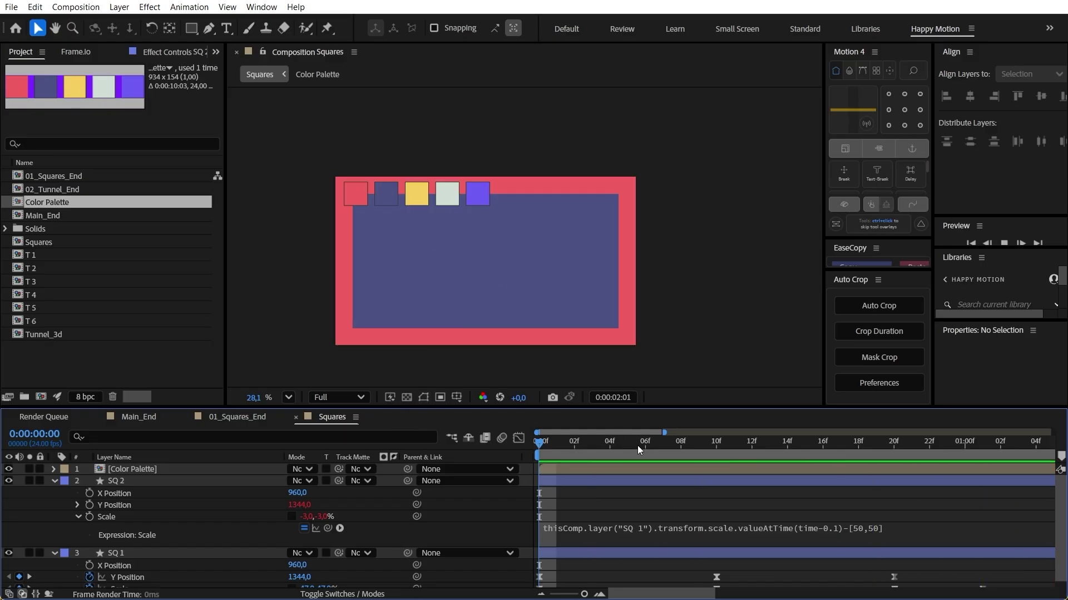
{"action": "left_click_drag", "start_coordinate": [638, 446], "coordinate": [937, 467]}
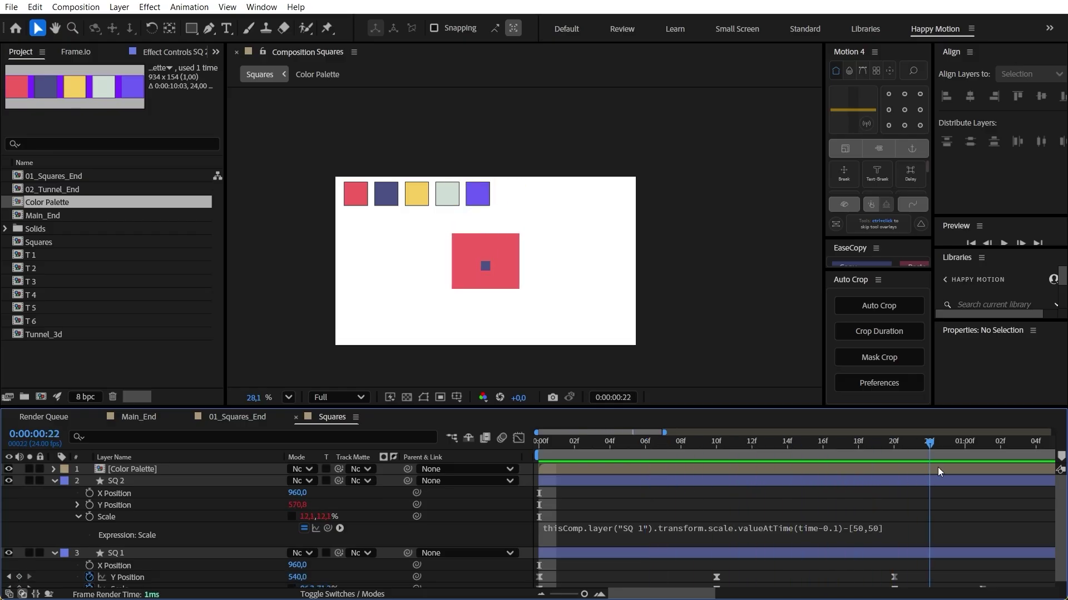
{"action": "key", "text": "space"}
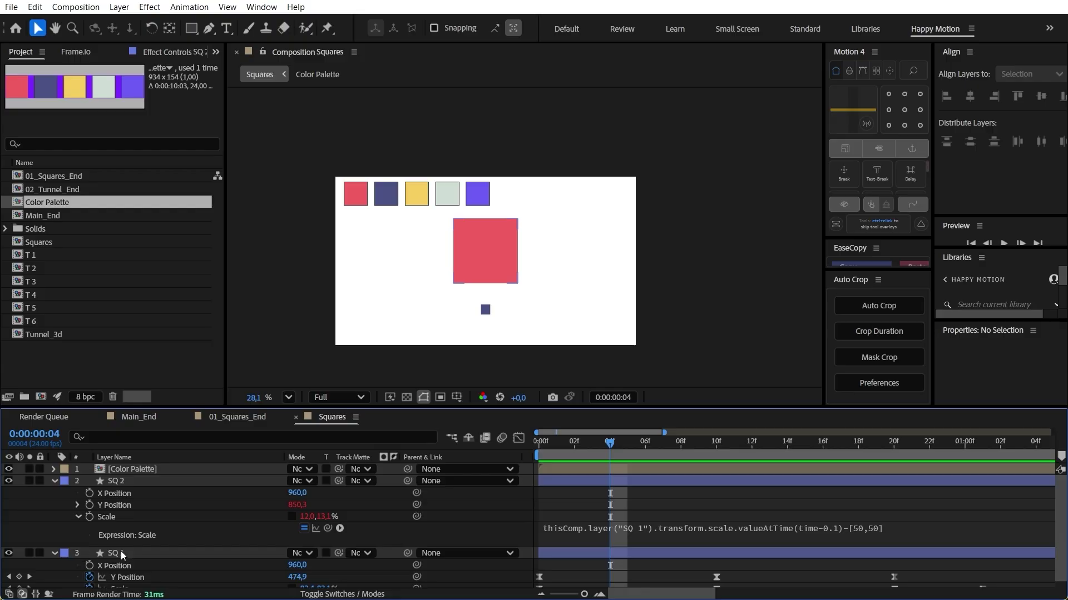
Replace the "SQ 1" layer reference in SQ 2's Scale expression with index+1 and preview the animation.
{"action": "left_click", "coordinate": [660, 529]}
{"action": "left_click", "coordinate": [680, 527]}
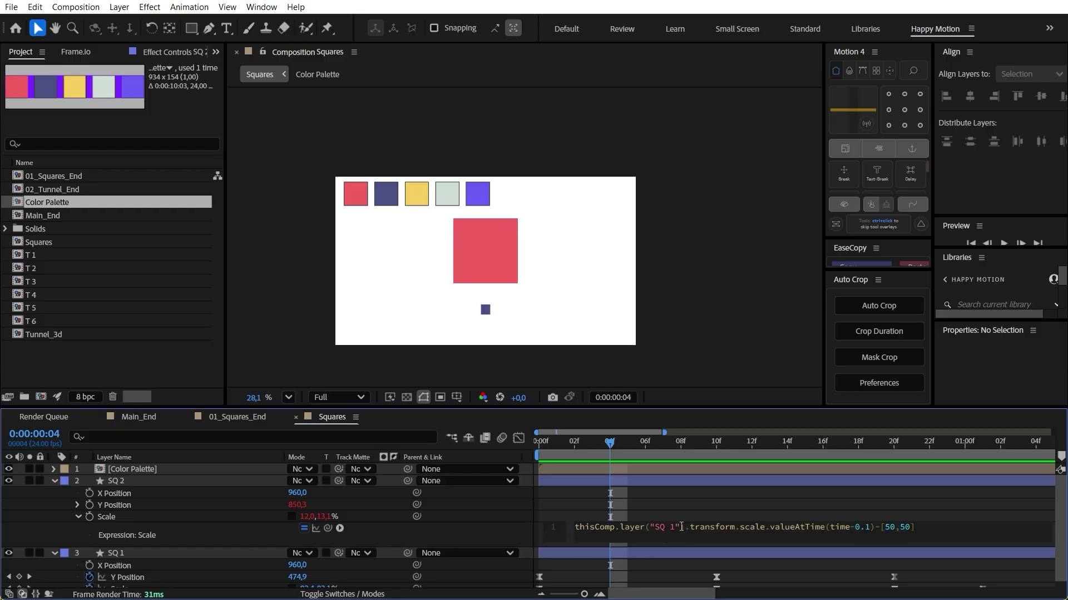
{"action": "left_click_drag", "start_coordinate": [681, 527], "coordinate": [651, 526]}
{"action": "type", "text": "index"}
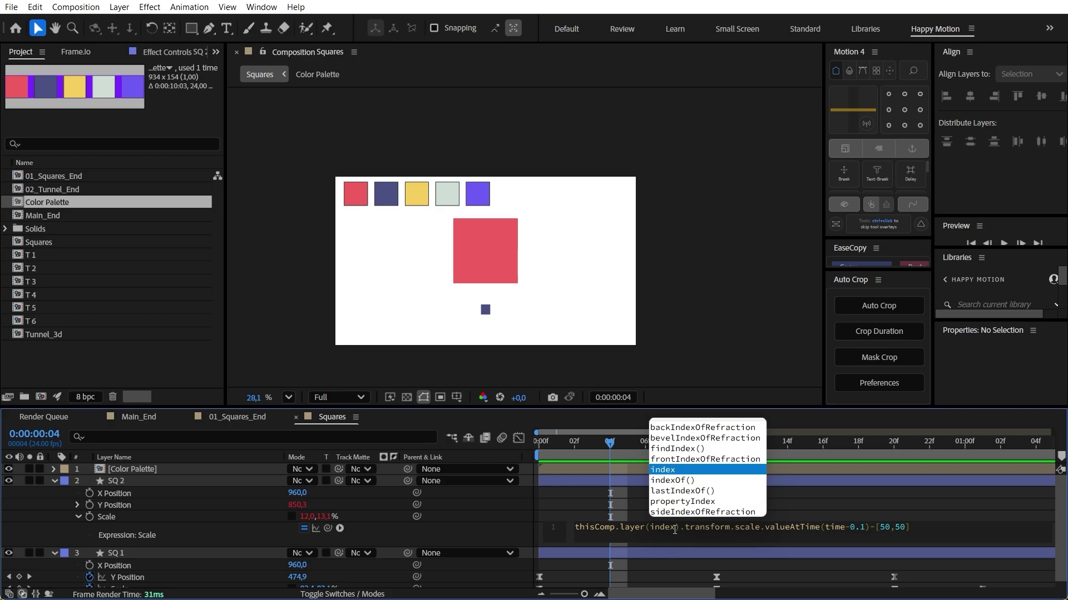
{"action": "type", "text": "-1"}
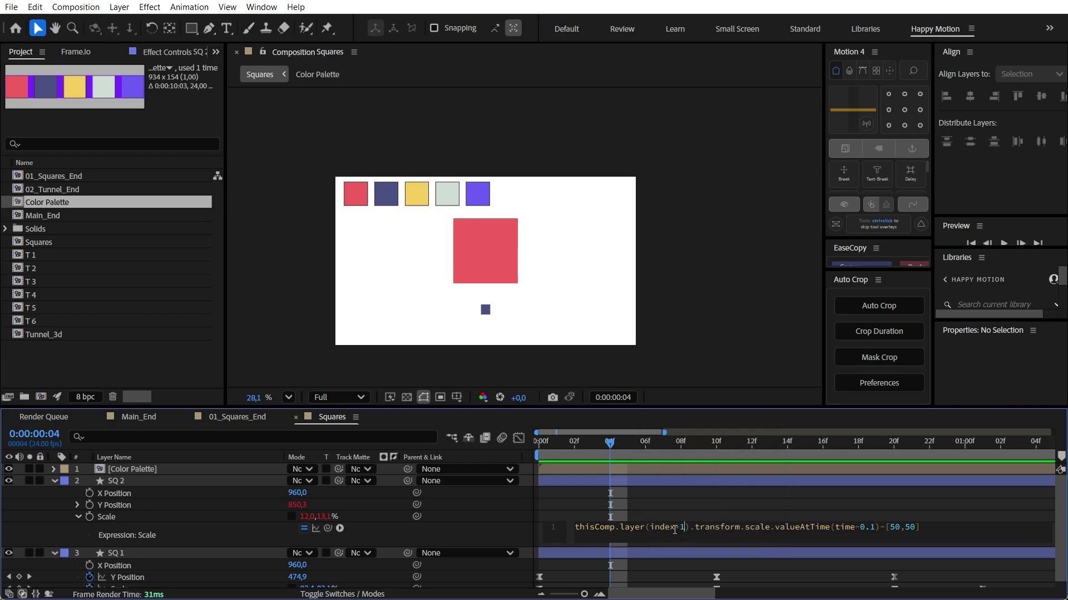
{"action": "key", "text": "BackSpace"}
{"action": "key", "text": "BackSpace"}
{"action": "type", "text": "+1"}
{"action": "left_click", "coordinate": [117, 553]}
{"action": "left_click", "coordinate": [713, 509]}
{"action": "left_click", "coordinate": [505, 454]}
{"action": "key", "text": "space"}
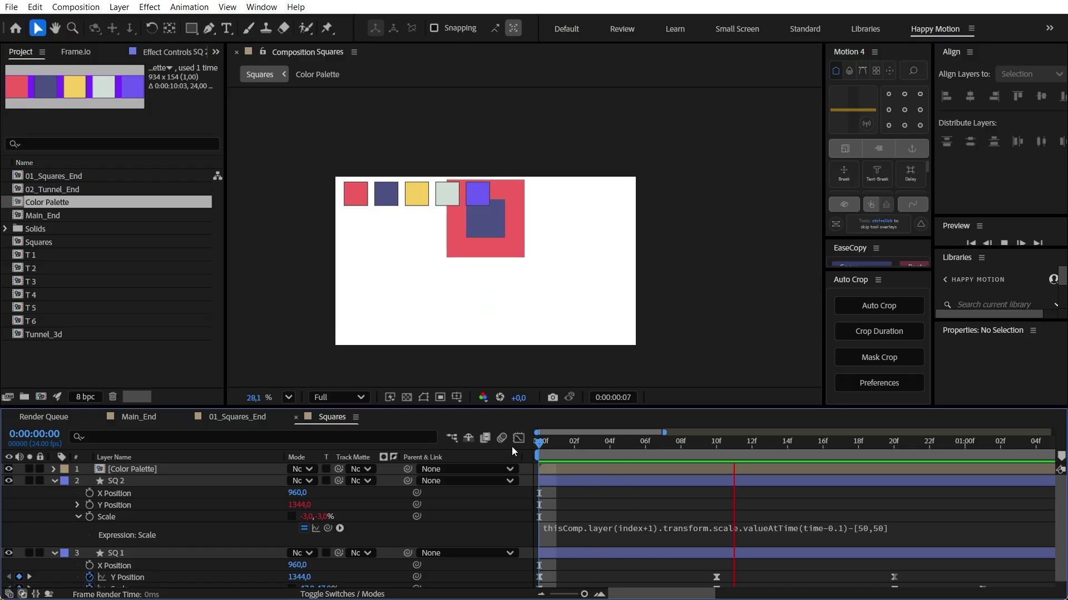
{"action": "left_click_drag", "start_coordinate": [542, 448], "coordinate": [646, 451]}
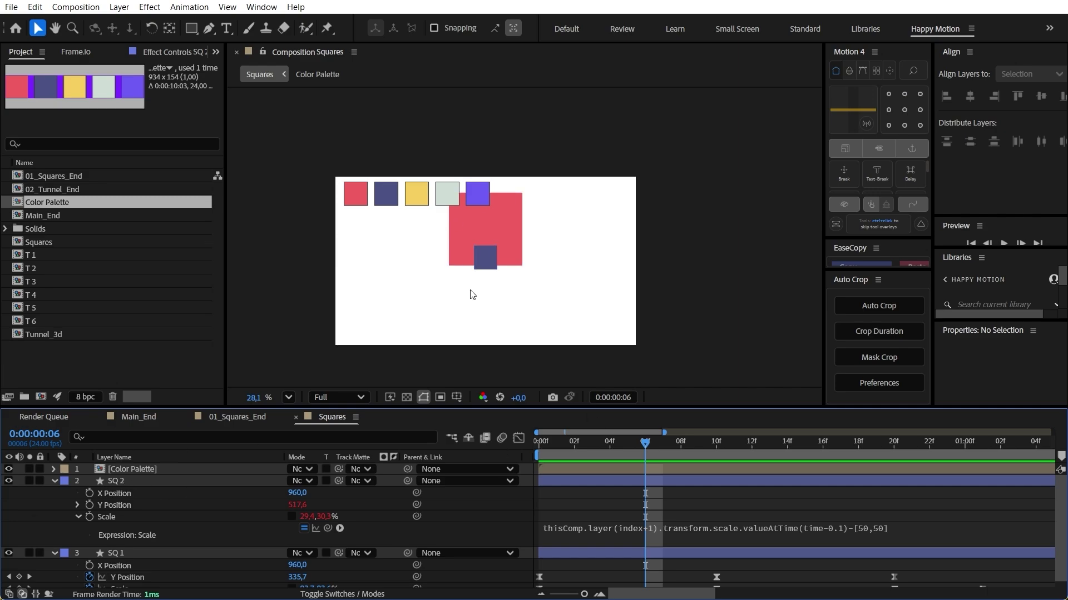
{"action": "left_click_drag", "start_coordinate": [630, 438], "coordinate": [717, 445]}
Add a Rotation keyframe to SQ 1 at frame 0.
{"action": "key", "text": "Home"}
{"action": "scroll", "coordinate": [215, 493], "scroll_direction": "down", "scroll_amount": 1}
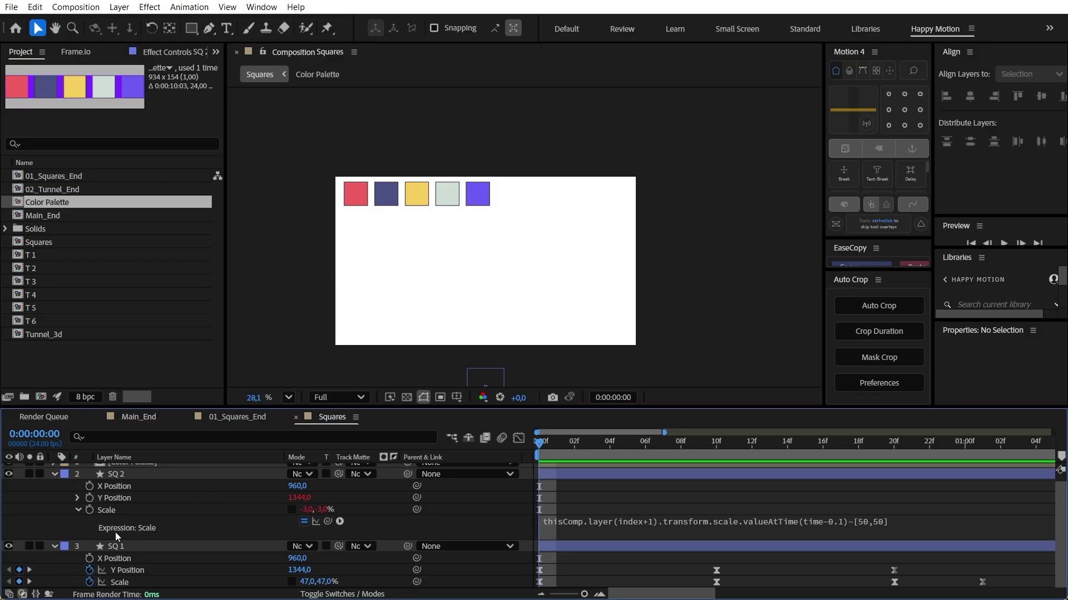
{"action": "left_click", "coordinate": [139, 546]}
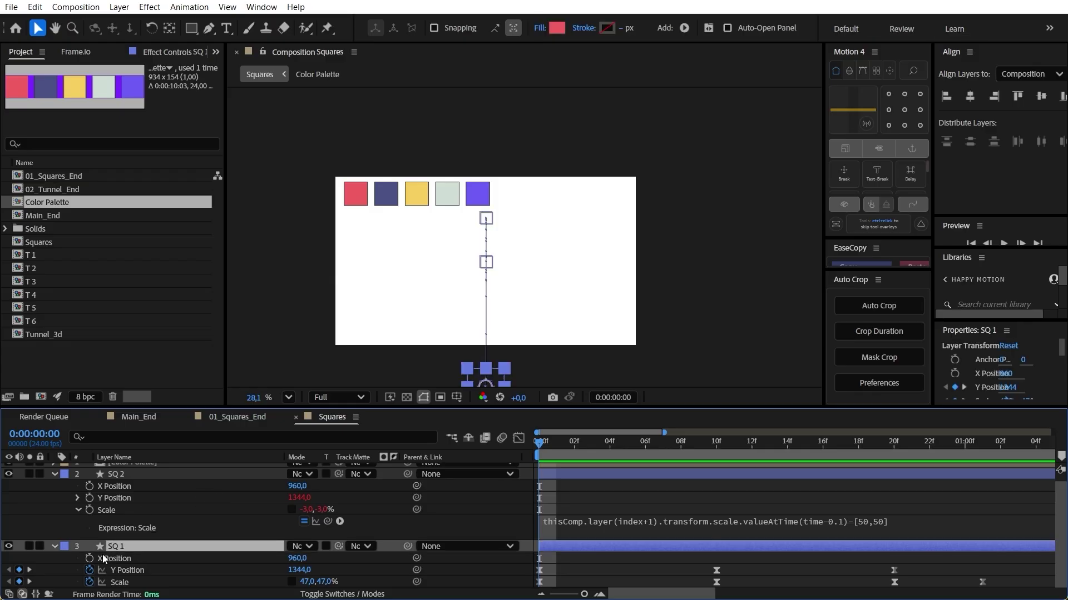
{"action": "key", "text": "alt+shift+r"}
Check how the squares rotate at the start of the finished Main_End composition.
{"action": "left_click_drag", "start_coordinate": [539, 442], "coordinate": [894, 465]}
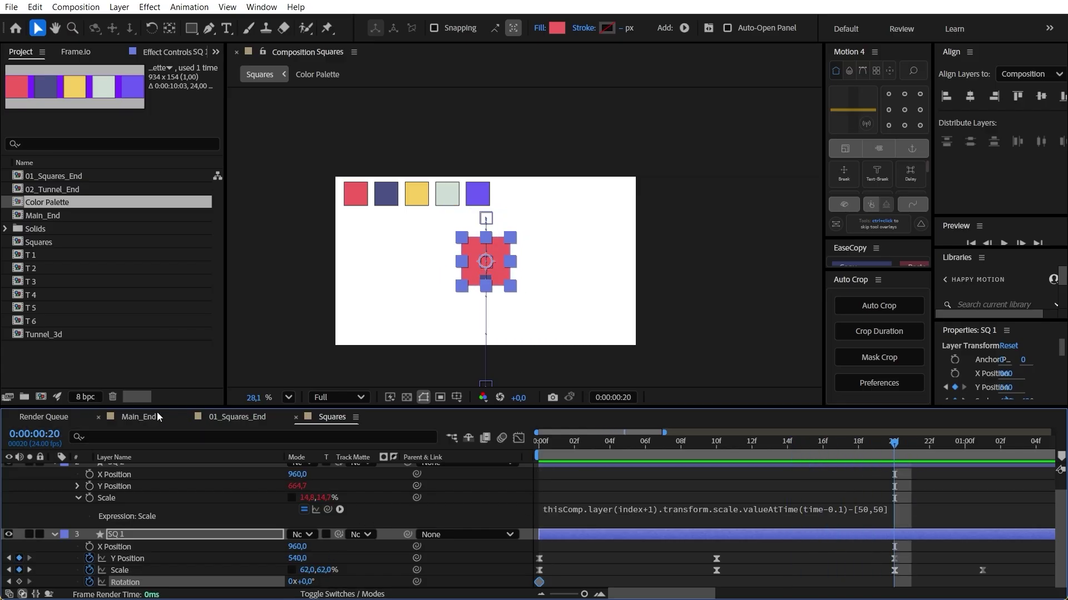
{"action": "left_click", "coordinate": [142, 416]}
{"action": "left_click_drag", "start_coordinate": [537, 438], "coordinate": [540, 479]}
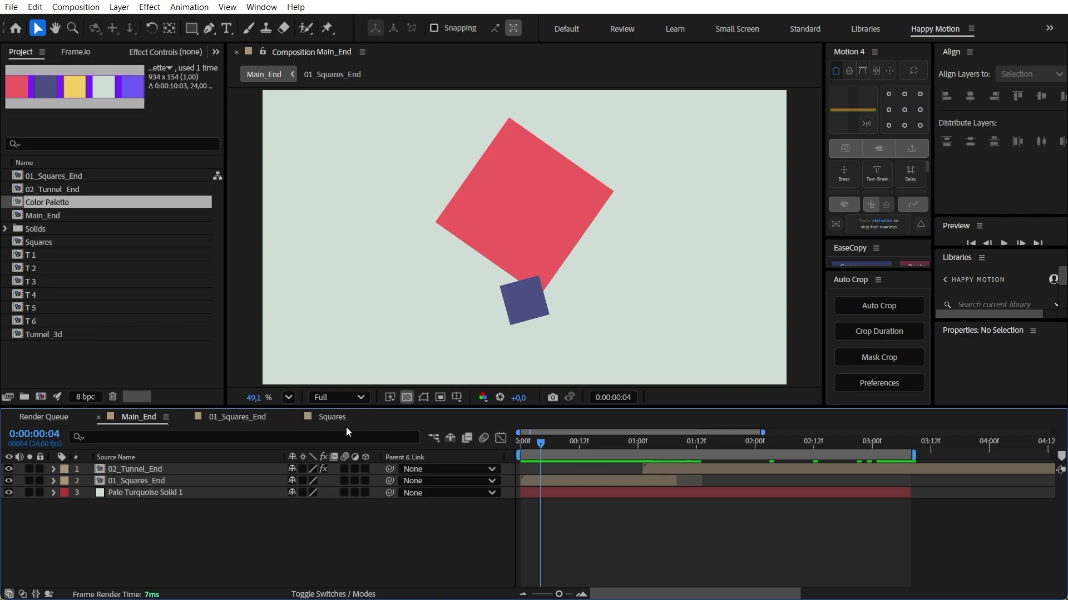
Back in the Squares composition, set SQ 1's Rotation to 180° at frame 0 and 0° at frame 20.
{"action": "left_click", "coordinate": [332, 418]}
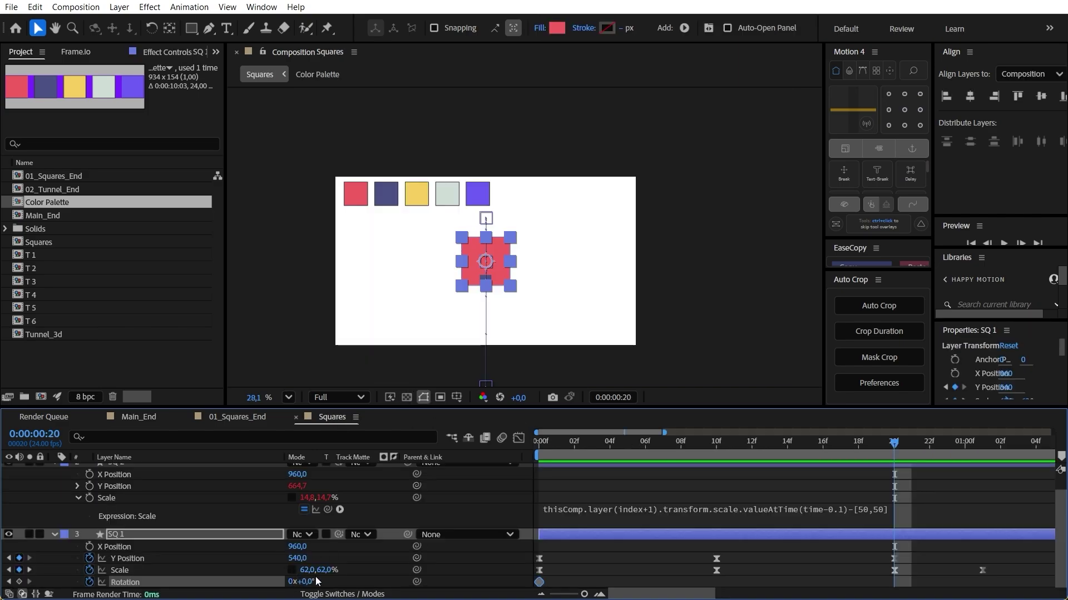
{"action": "left_click", "coordinate": [544, 442]}
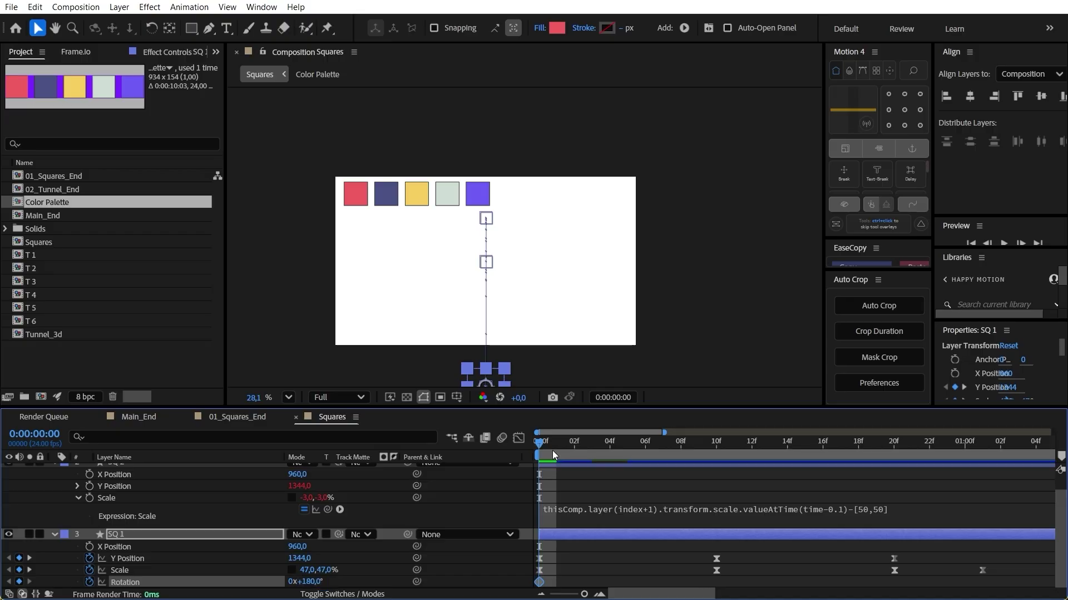
{"action": "left_click_drag", "start_coordinate": [579, 443], "coordinate": [893, 479]}
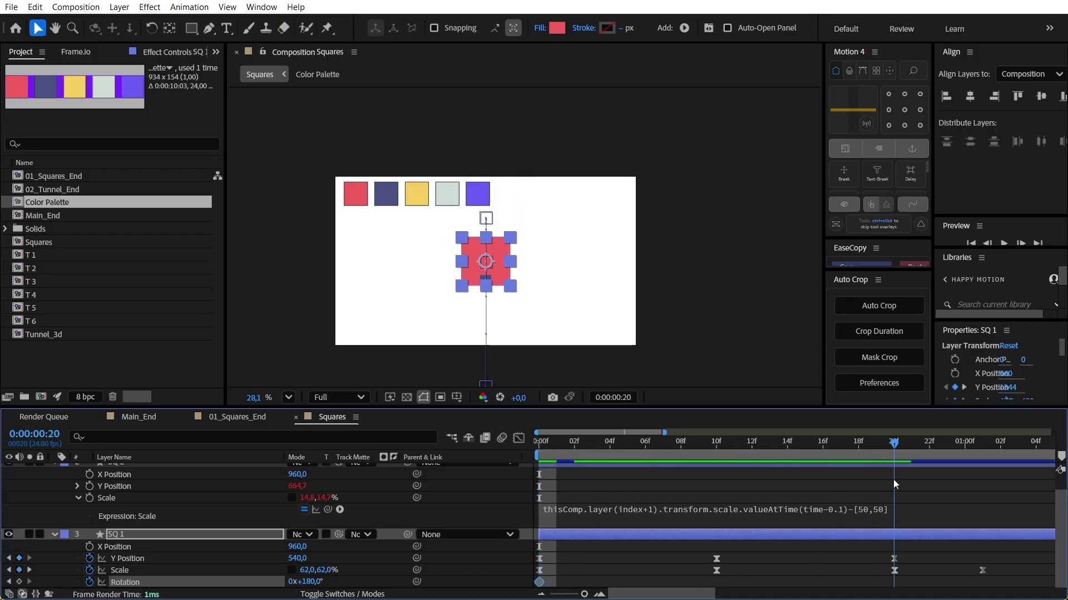
{"action": "left_click", "coordinate": [312, 582]}
{"action": "type", "text": "0"}
{"action": "key", "text": "Return"}
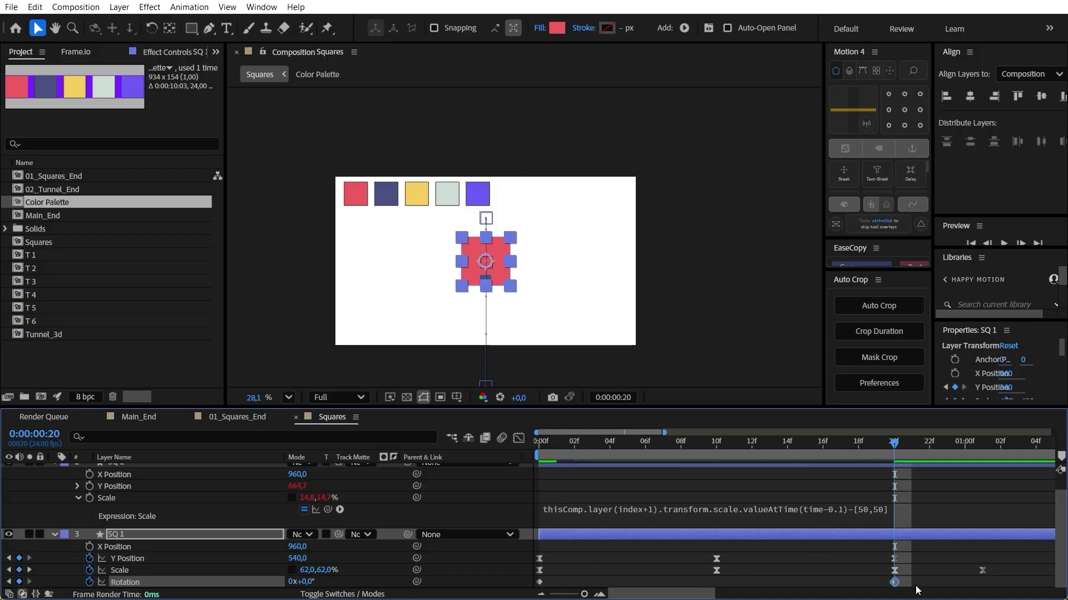
Easy-ease SQ 1's Rotation keyframes and shape the value curve to drop steeply at first and settle slowly, finishing back at frame 0.
{"action": "left_click_drag", "start_coordinate": [911, 579], "coordinate": [517, 590]}
{"action": "left_click", "coordinate": [519, 437]}
{"action": "left_click", "coordinate": [613, 476]}
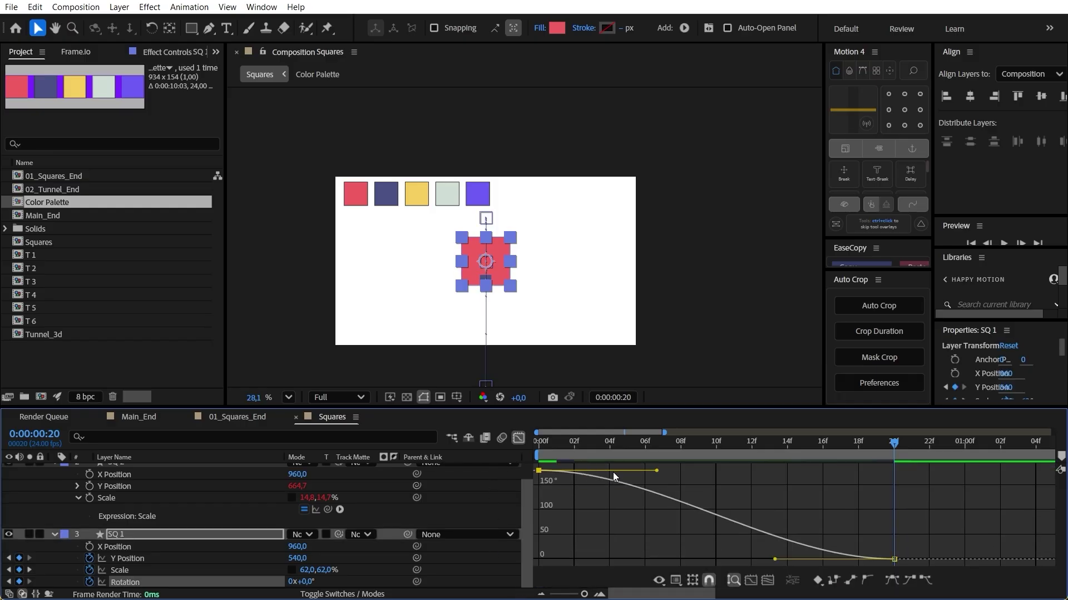
{"action": "left_click_drag", "start_coordinate": [657, 471], "coordinate": [581, 545]}
{"action": "left_click_drag", "start_coordinate": [531, 446], "coordinate": [518, 484]}
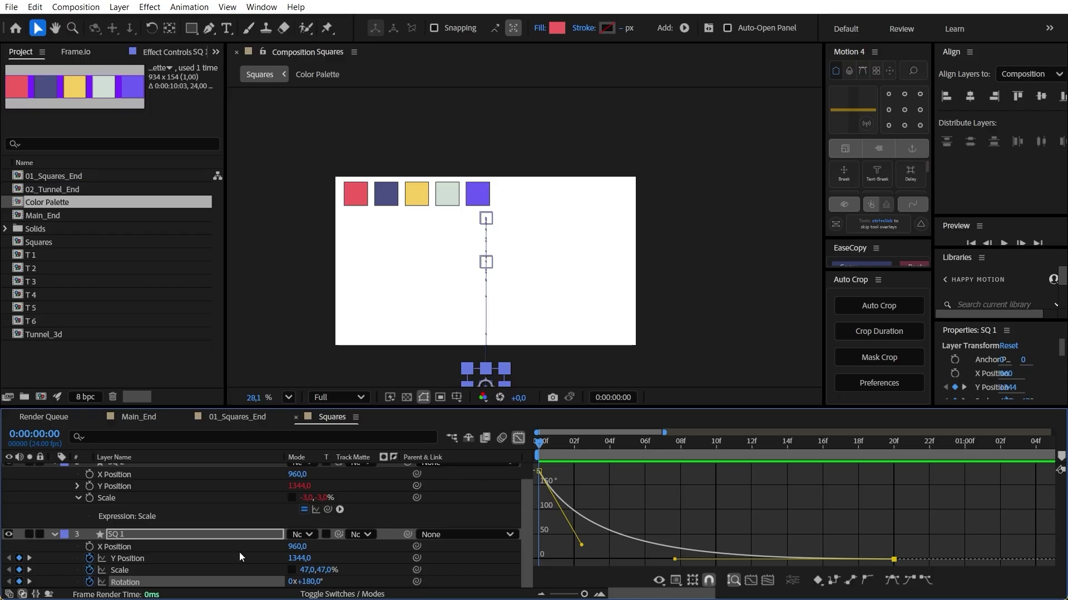
Leave the graph editor, reveal SQ 2's Rotation and link it to SQ 1's Rotation.
{"action": "left_click", "coordinate": [523, 443]}
{"action": "scroll", "coordinate": [159, 503], "scroll_direction": "up", "scroll_amount": 1}
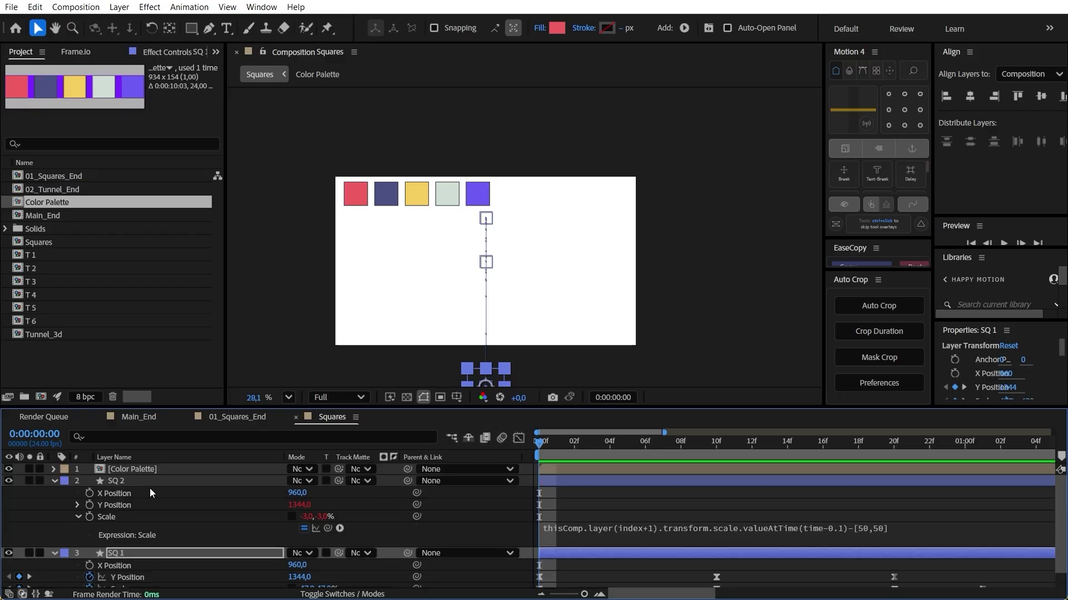
{"action": "left_click", "coordinate": [132, 482]}
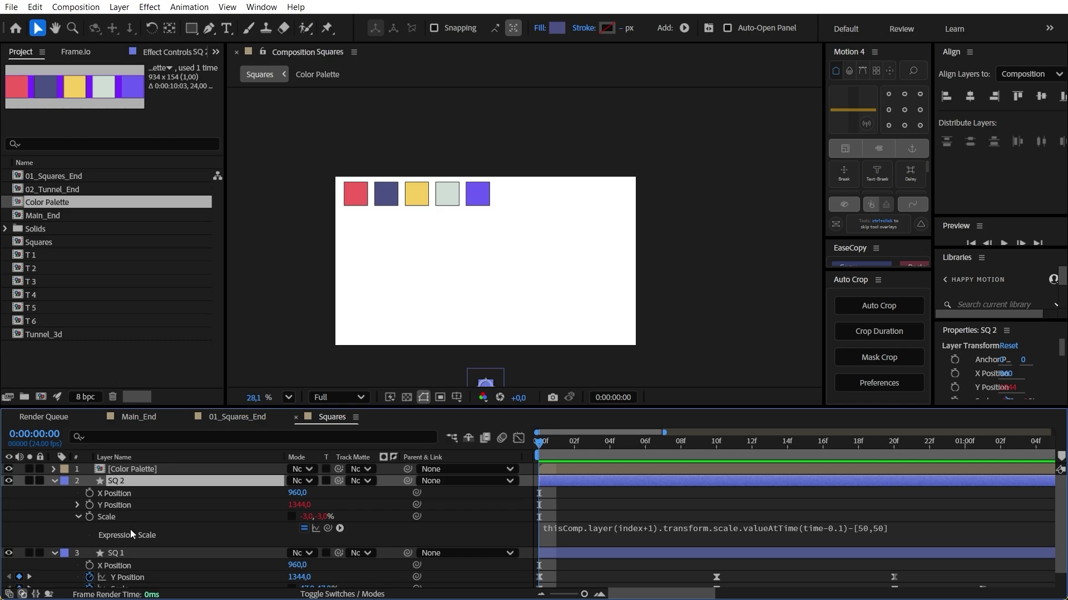
{"action": "key", "text": "shift+r"}
{"action": "scroll", "coordinate": [92, 509], "scroll_direction": "down", "scroll_amount": 2}
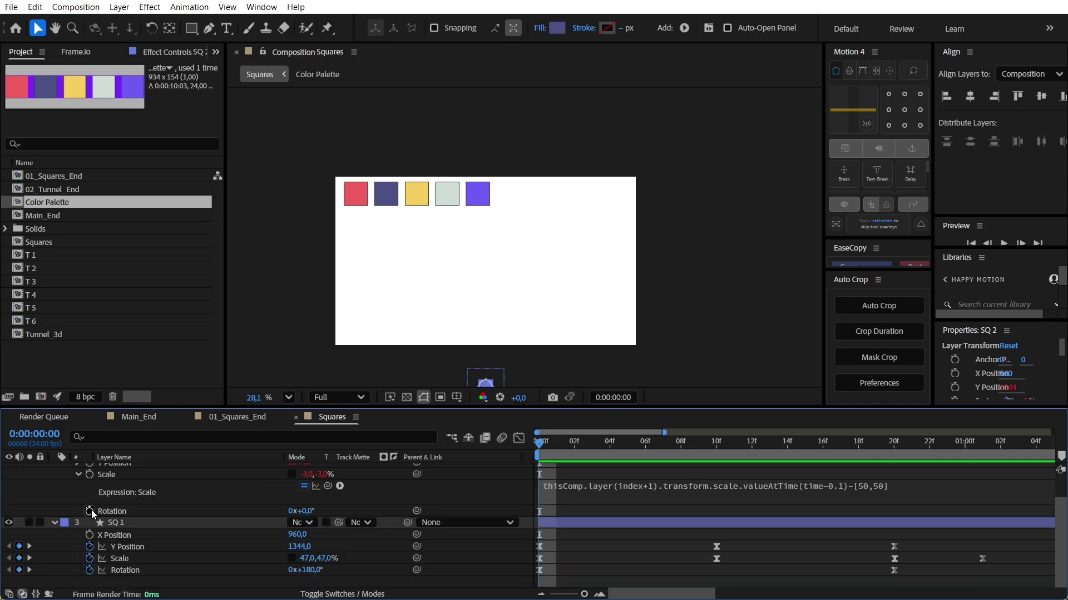
{"action": "left_click_drag", "start_coordinate": [416, 510], "coordinate": [135, 568]}
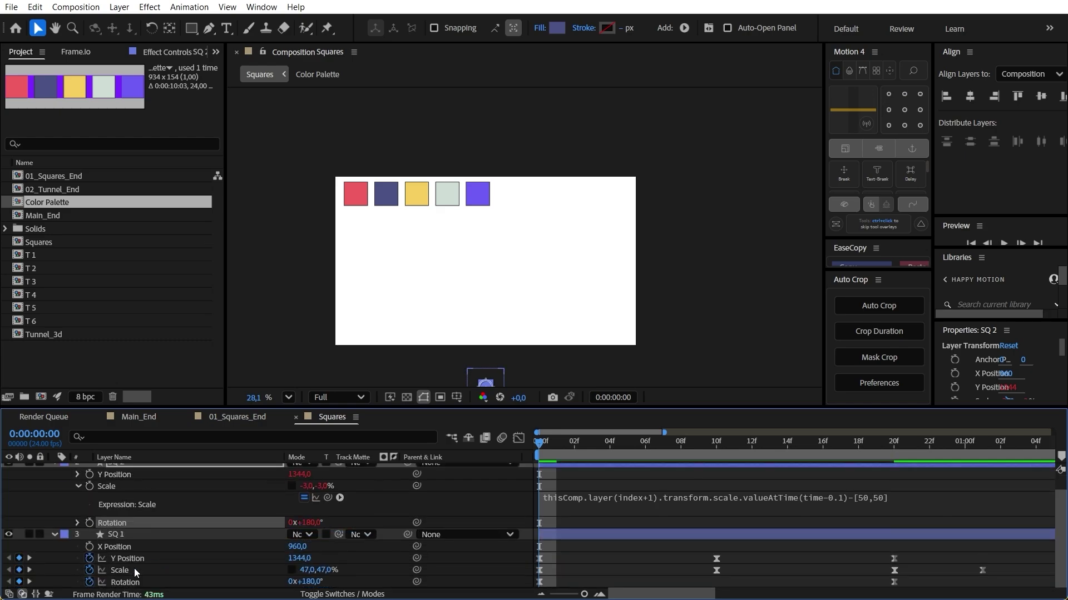
Change SQ 2's Rotation expression to thisComp.layer(index+1).transform.rotation.valueAtTime(time-0.1) and preview the animation.
{"action": "left_click", "coordinate": [78, 523]}
{"action": "left_click", "coordinate": [635, 533]}
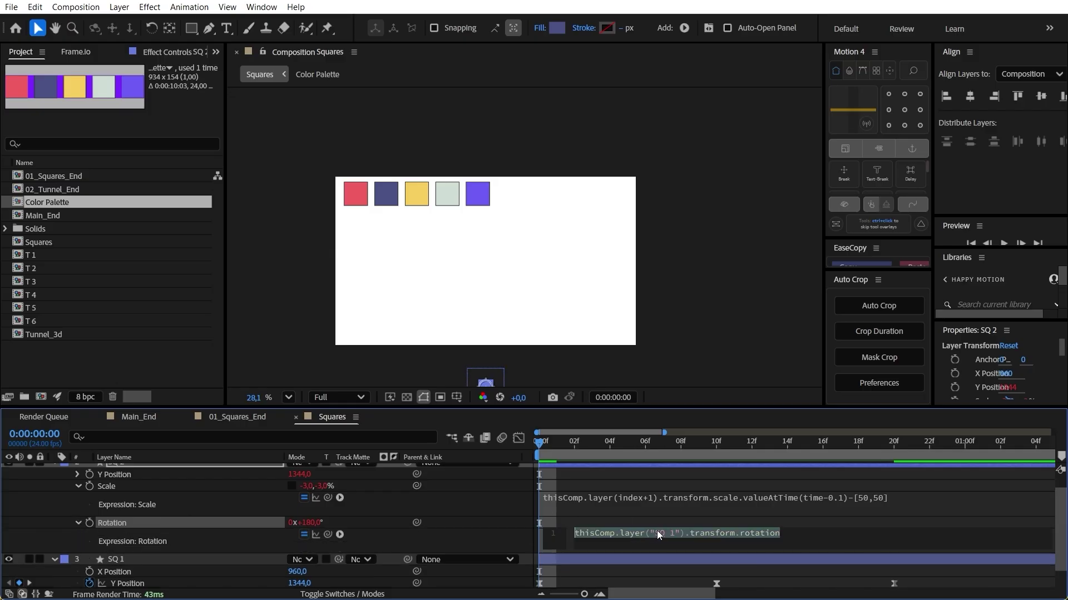
{"action": "left_click", "coordinate": [685, 531]}
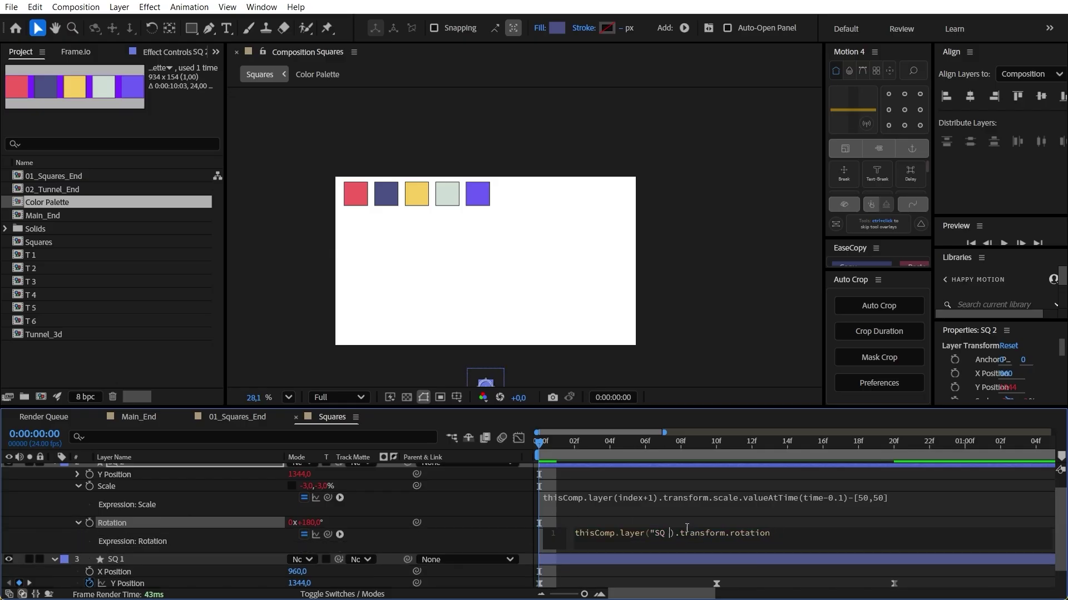
{"action": "key", "text": "BackSpace"}
{"action": "key", "text": "BackSpace"}
{"action": "key", "text": "BackSpace"}
{"action": "key", "text": "BackSpace"}
{"action": "type", "text": "index+1).transform.rotation.value"}
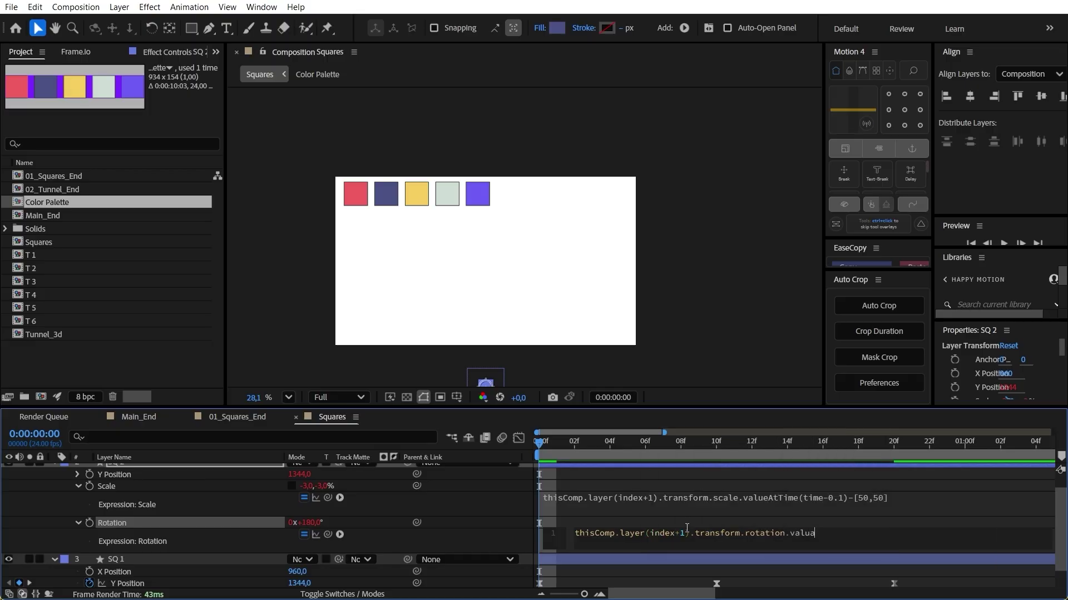
{"action": "type", "text": "AtTime(tim"}
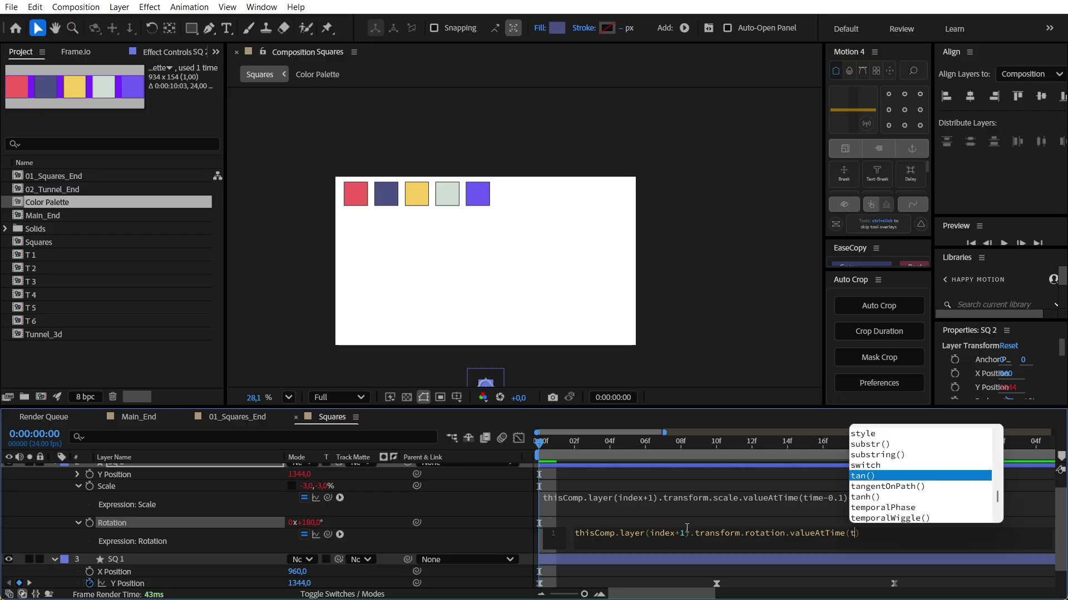
{"action": "type", "text": "e-0.1"}
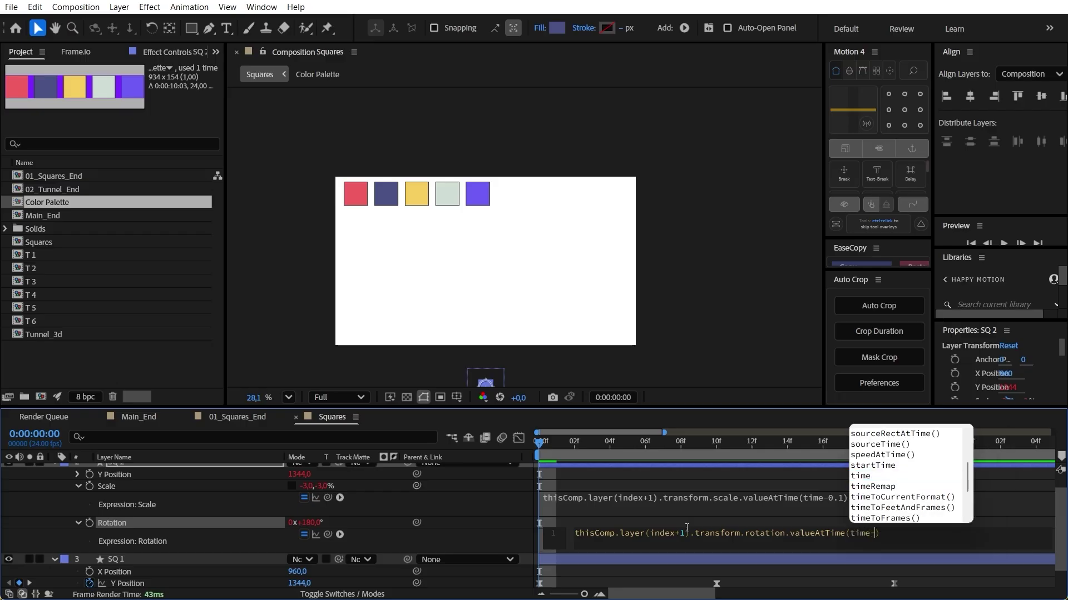
{"action": "key", "text": "KP_Enter"}
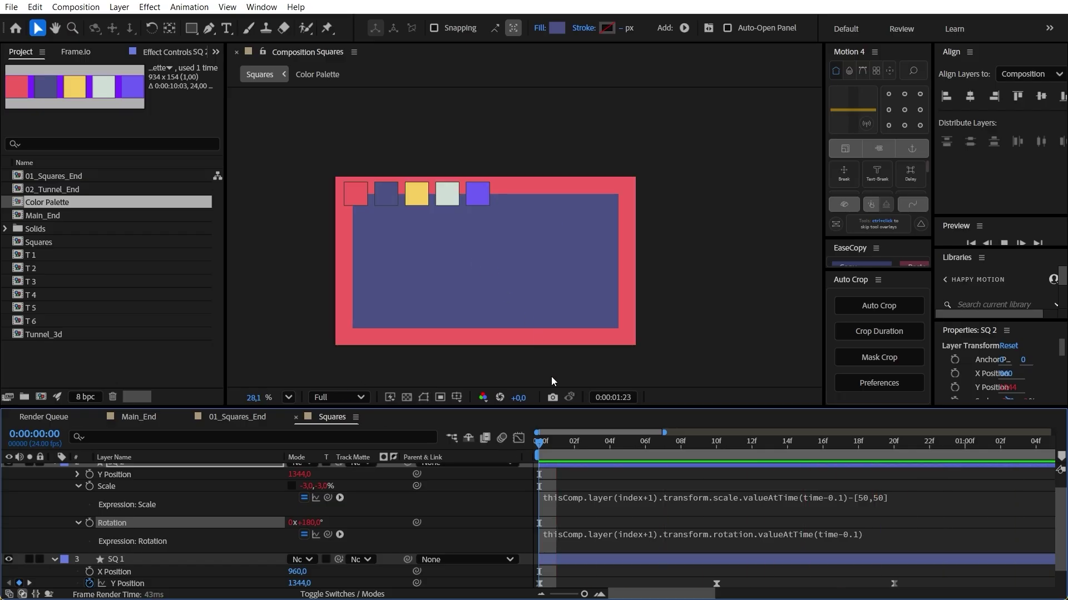
{"action": "key", "text": "space"}
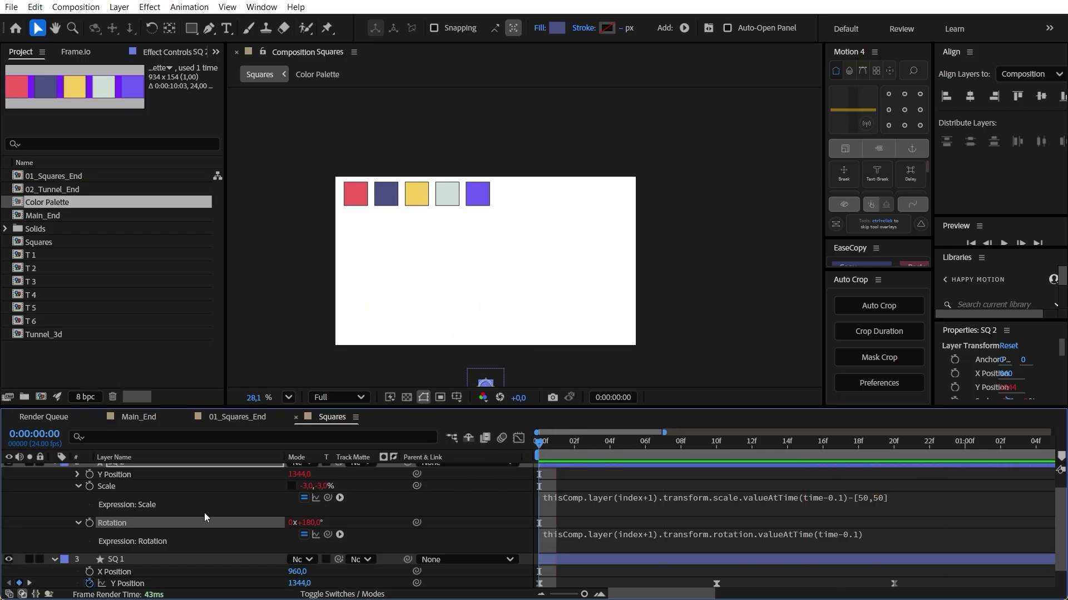
Replace the "SQ 1" layer reference in SQ 2's Y Position expression with index+1, and collapse the layer.
{"action": "scroll", "coordinate": [112, 499], "scroll_direction": "up", "scroll_amount": 1}
{"action": "left_click", "coordinate": [78, 493]}
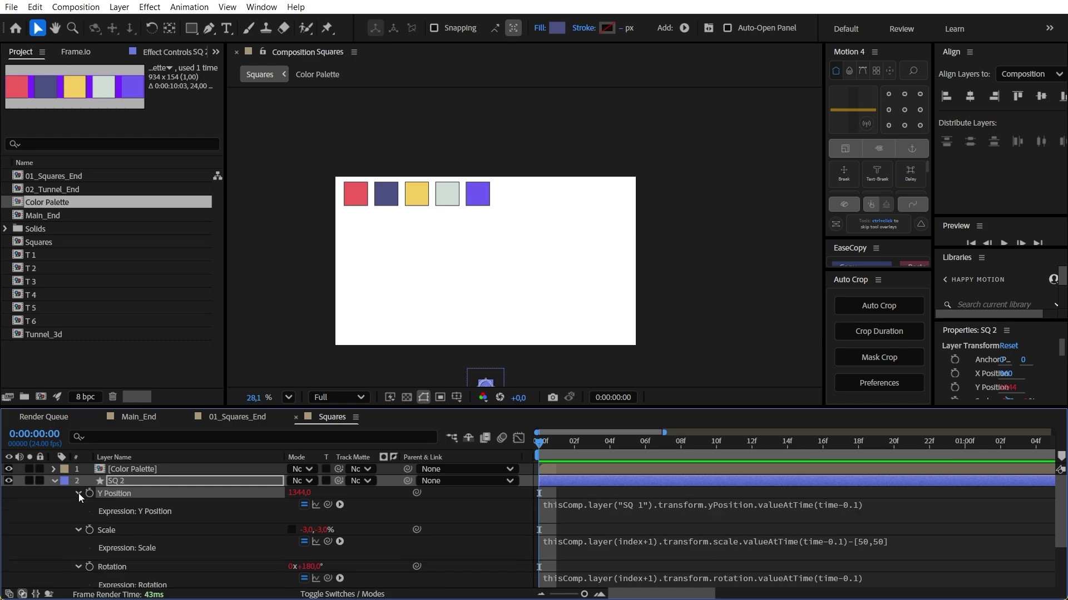
{"action": "left_click", "coordinate": [656, 510]}
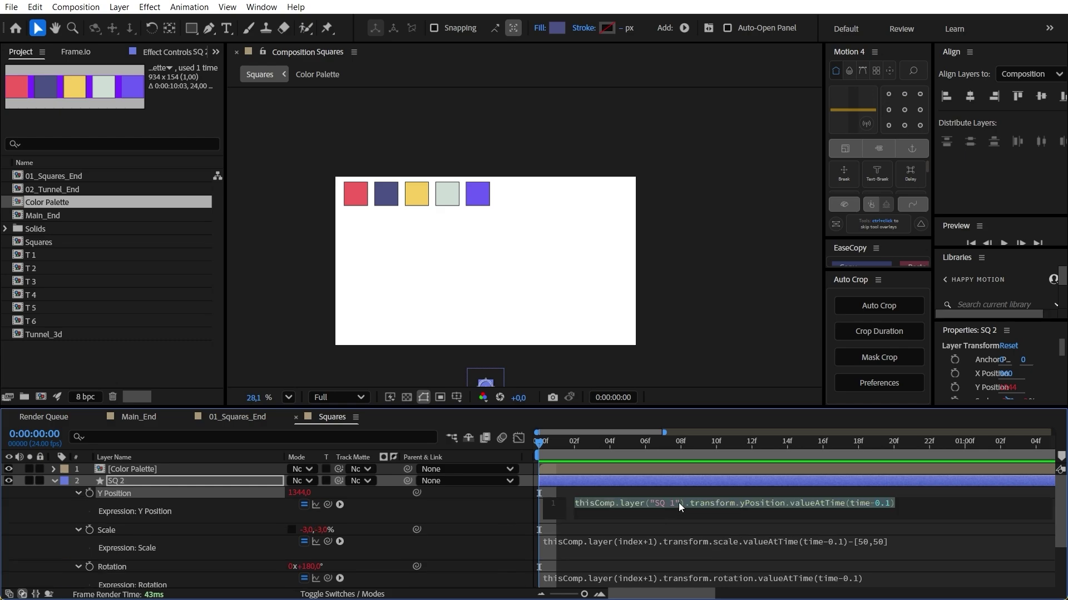
{"action": "left_click", "coordinate": [679, 504]}
{"action": "key", "text": "BackSpace"}
{"action": "key", "text": "BackSpace"}
{"action": "key", "text": "BackSpace"}
{"action": "key", "text": "BackSpace"}
{"action": "key", "text": "Delete"}
{"action": "key", "text": "Delete"}
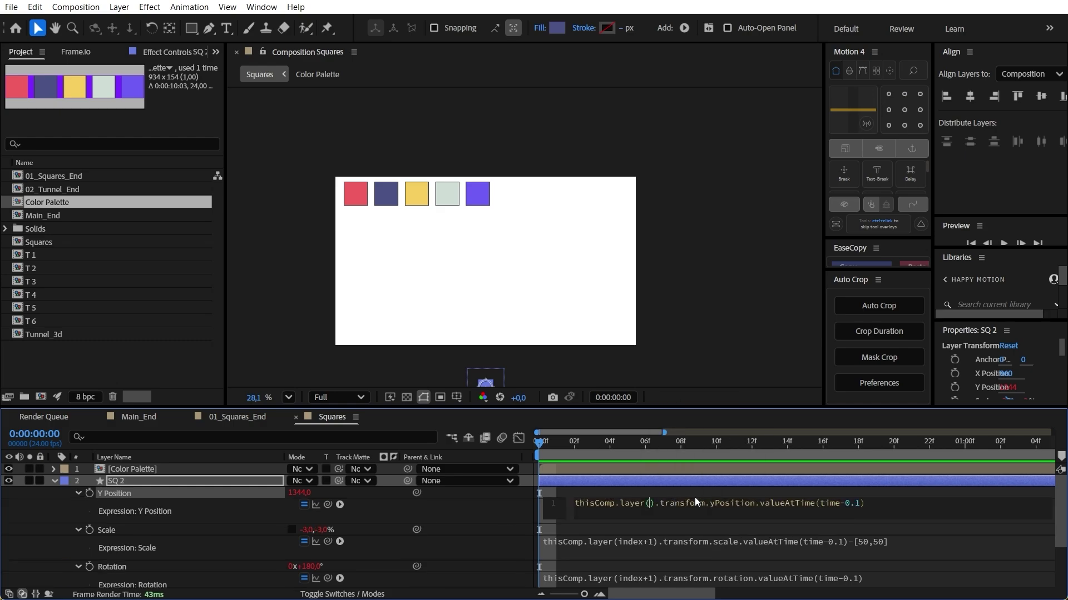
{"action": "type", "text": "index"}
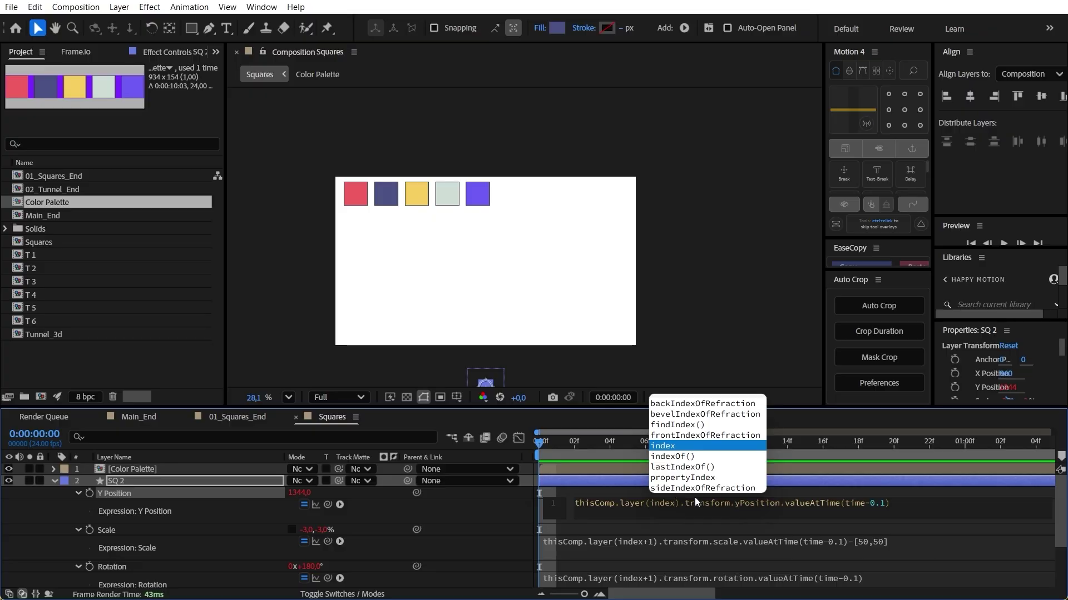
{"action": "key", "text": "Escape"}
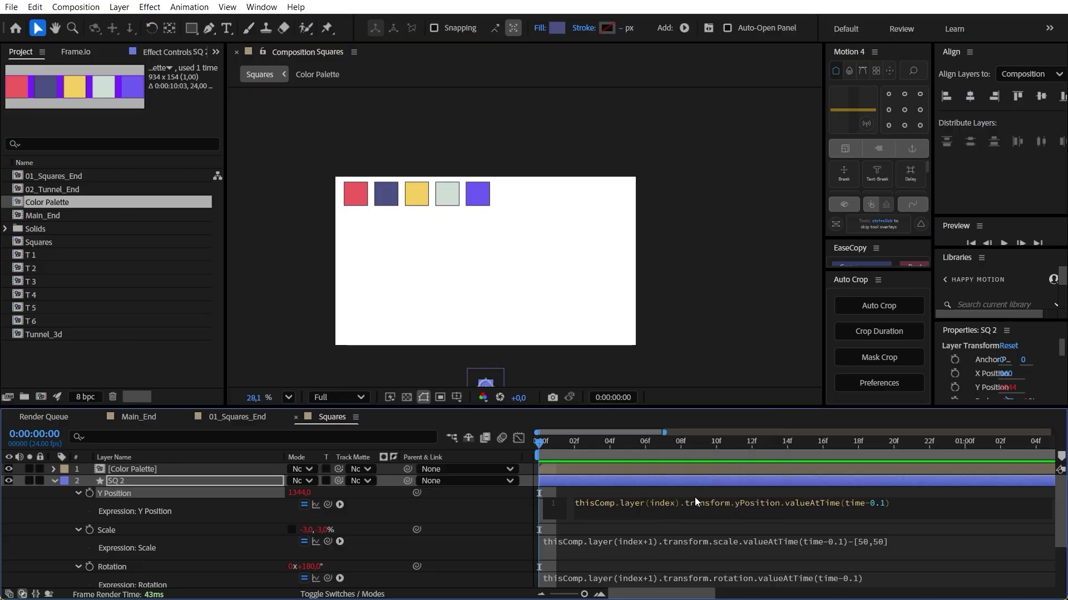
{"action": "type", "text": "+1"}
{"action": "key", "text": "KP_Enter"}
{"action": "left_click", "coordinate": [54, 482]}
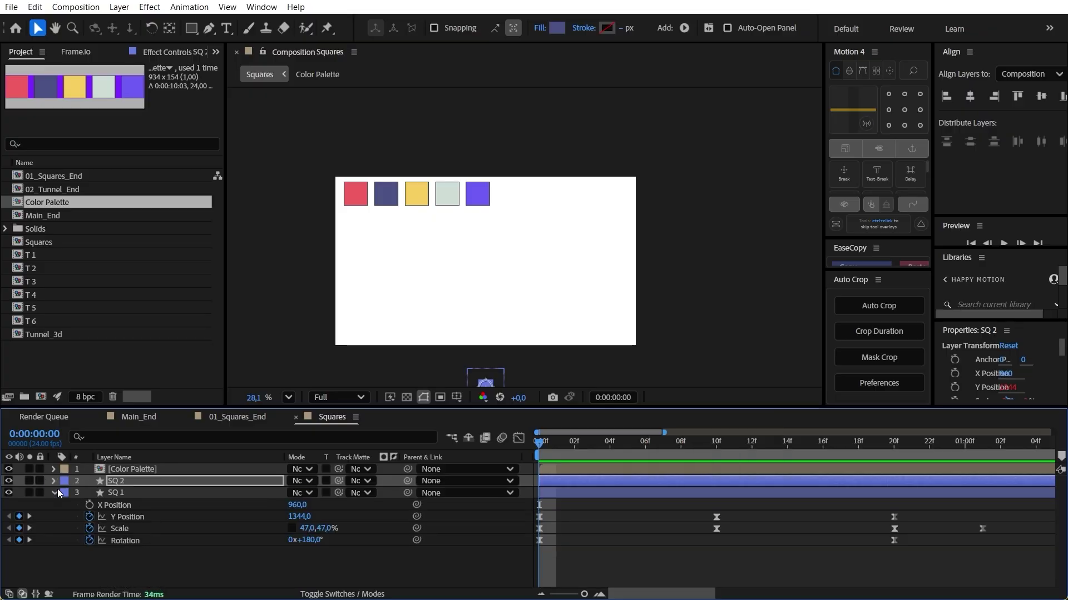
Go to frame 10 and duplicate the SQ 2 layer.
{"action": "left_click", "coordinate": [134, 483]}
{"action": "left_click_drag", "start_coordinate": [586, 447], "coordinate": [720, 475]}
{"action": "left_click_drag", "start_coordinate": [539, 505], "coordinate": [716, 505]}
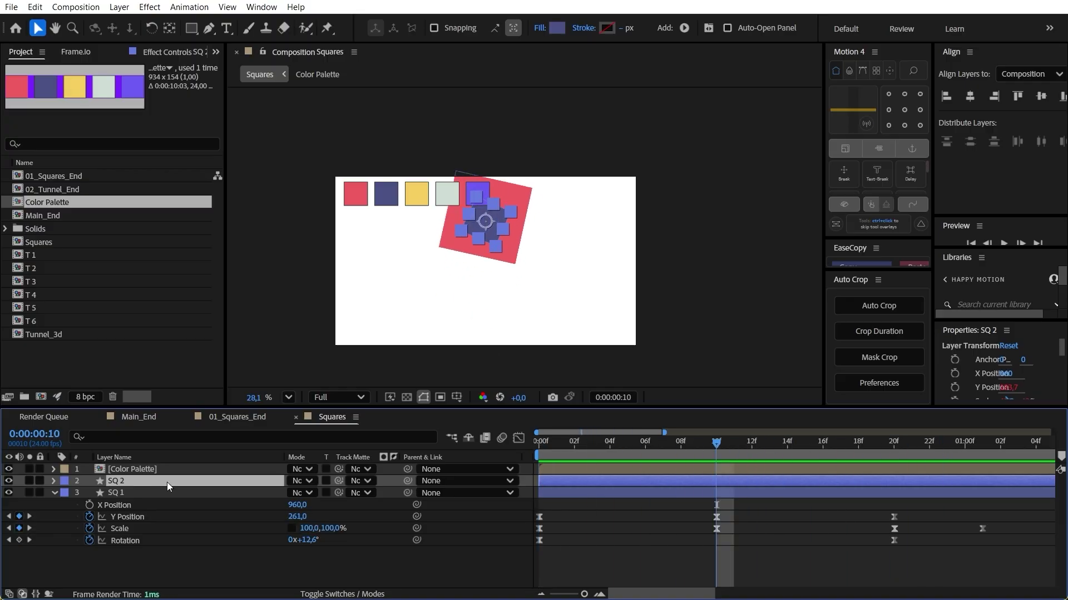
{"action": "key", "text": "ctrl+d"}
{"action": "left_click", "coordinate": [478, 529]}
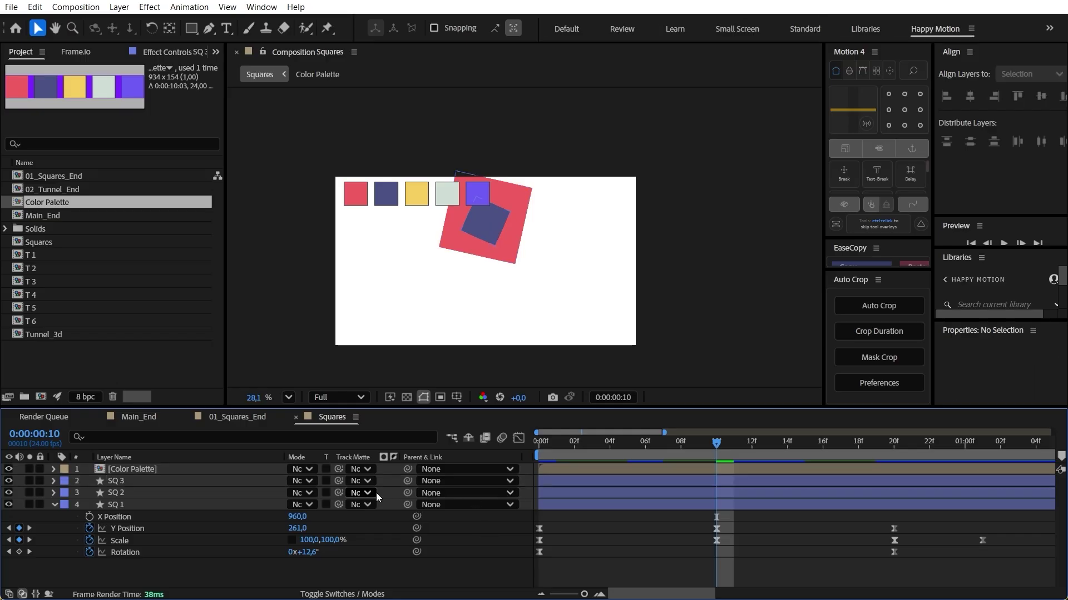
Set SQ 3's fill to the yellow sampled from the color palette in the composition.
{"action": "left_click", "coordinate": [158, 481]}
{"action": "scroll", "coordinate": [502, 221], "scroll_direction": "up", "scroll_amount": 5}
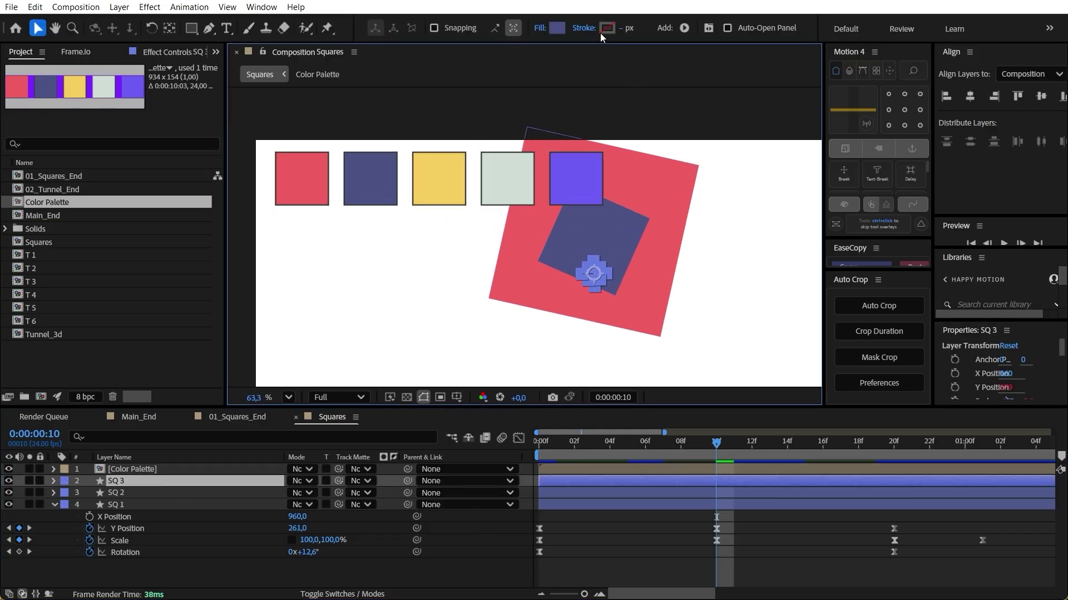
{"action": "left_click", "coordinate": [561, 28]}
{"action": "left_click_drag", "start_coordinate": [576, 201], "coordinate": [605, 228]}
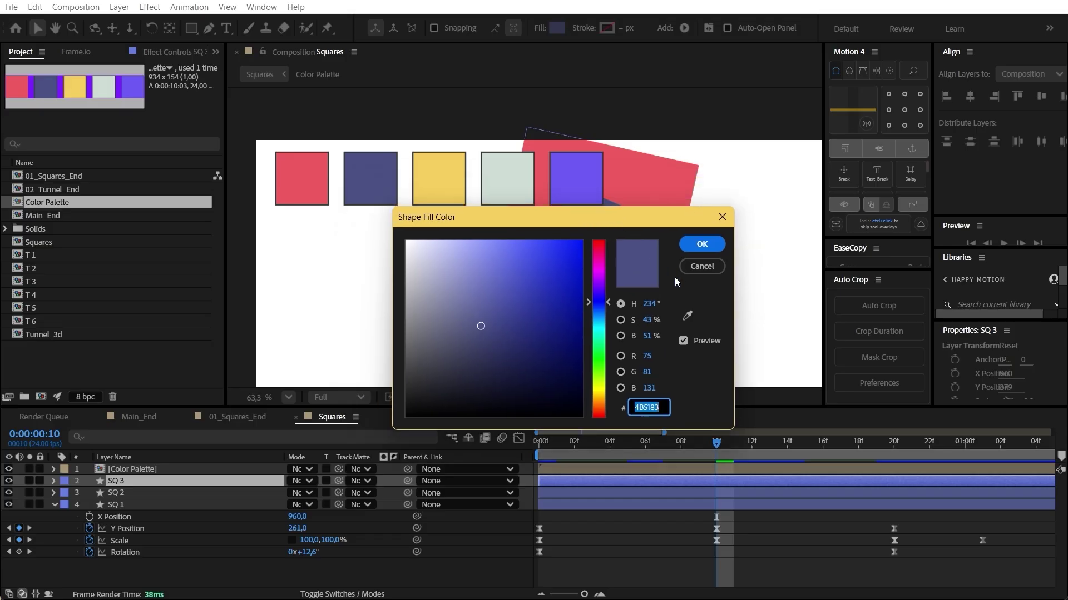
{"action": "left_click", "coordinate": [687, 316]}
{"action": "left_click", "coordinate": [439, 164]}
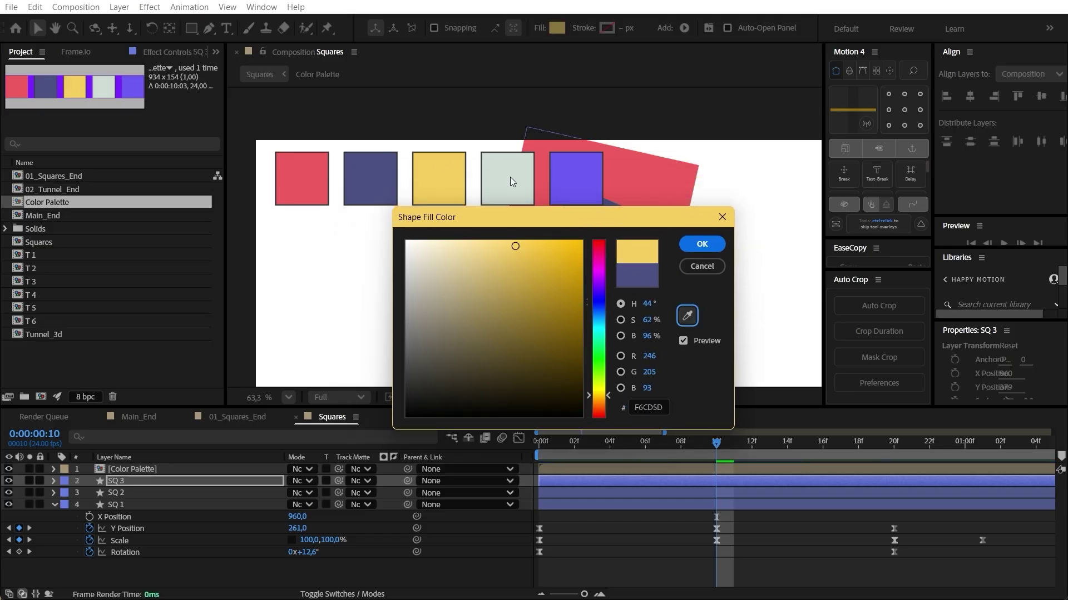
{"action": "left_click", "coordinate": [701, 248]}
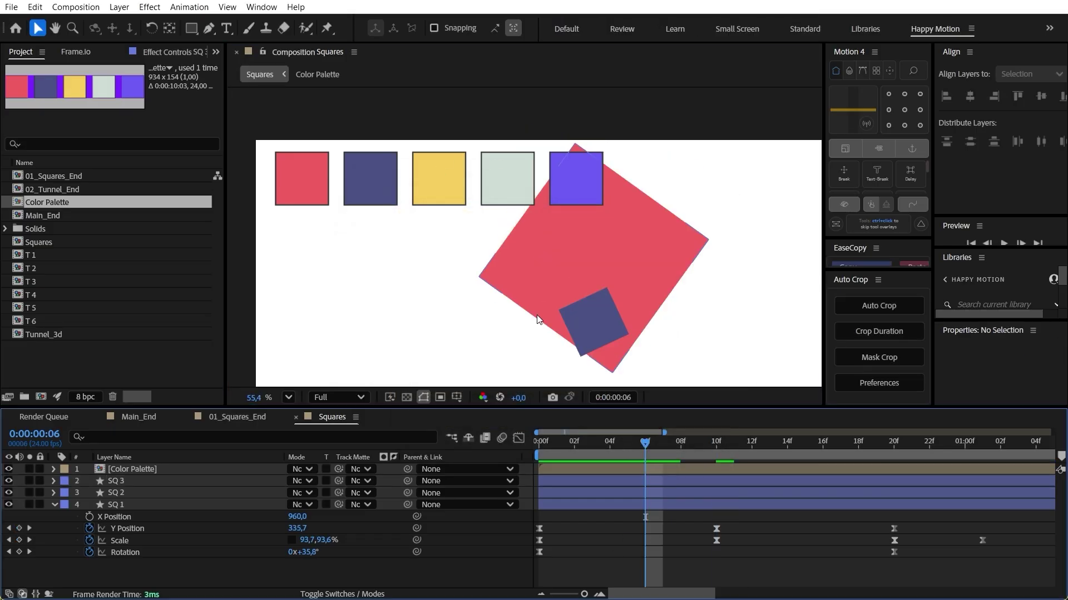
Play the animation of the three squares from the start and inspect frames 20 and 10.
{"action": "scroll", "coordinate": [542, 308], "scroll_direction": "down", "scroll_amount": 3}
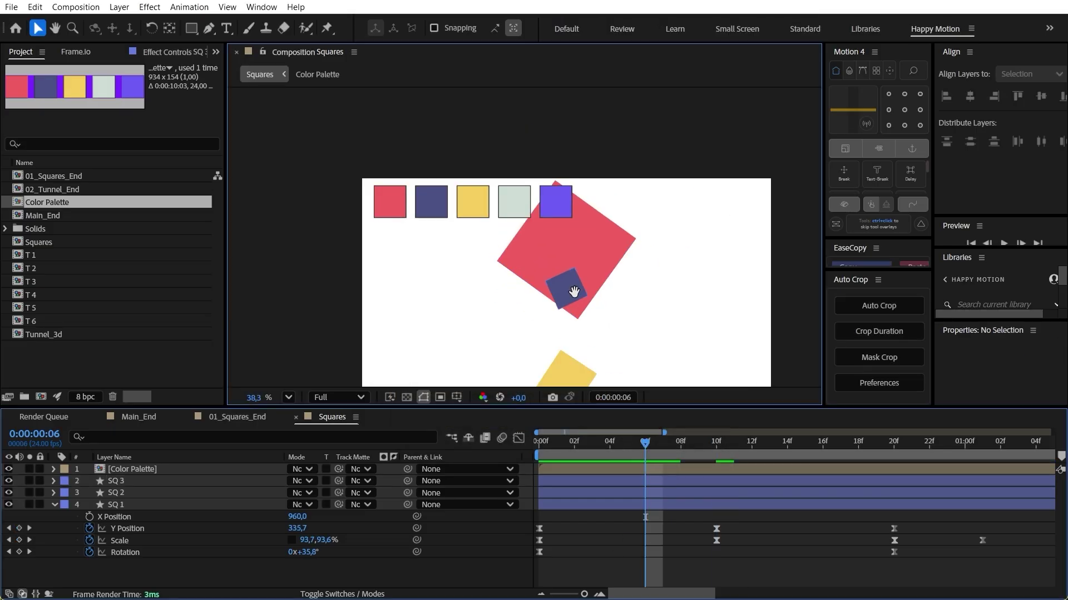
{"action": "left_click_drag", "start_coordinate": [542, 310], "coordinate": [532, 244]}
{"action": "left_click_drag", "start_coordinate": [645, 442], "coordinate": [509, 439]}
{"action": "key", "text": "space"}
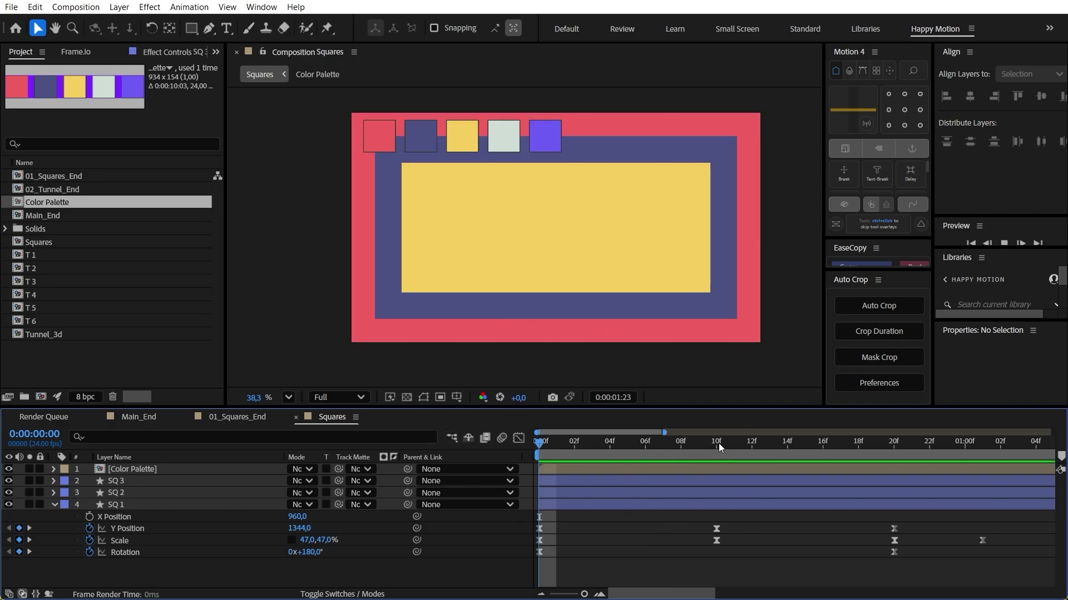
{"action": "left_click_drag", "start_coordinate": [719, 442], "coordinate": [893, 490]}
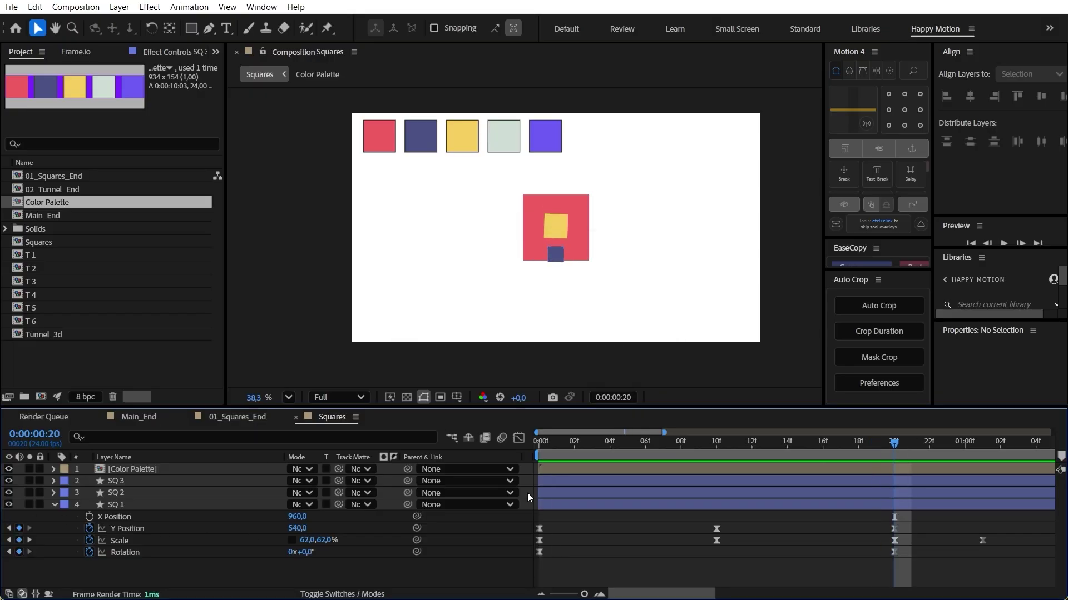
{"action": "left_click", "coordinate": [723, 445]}
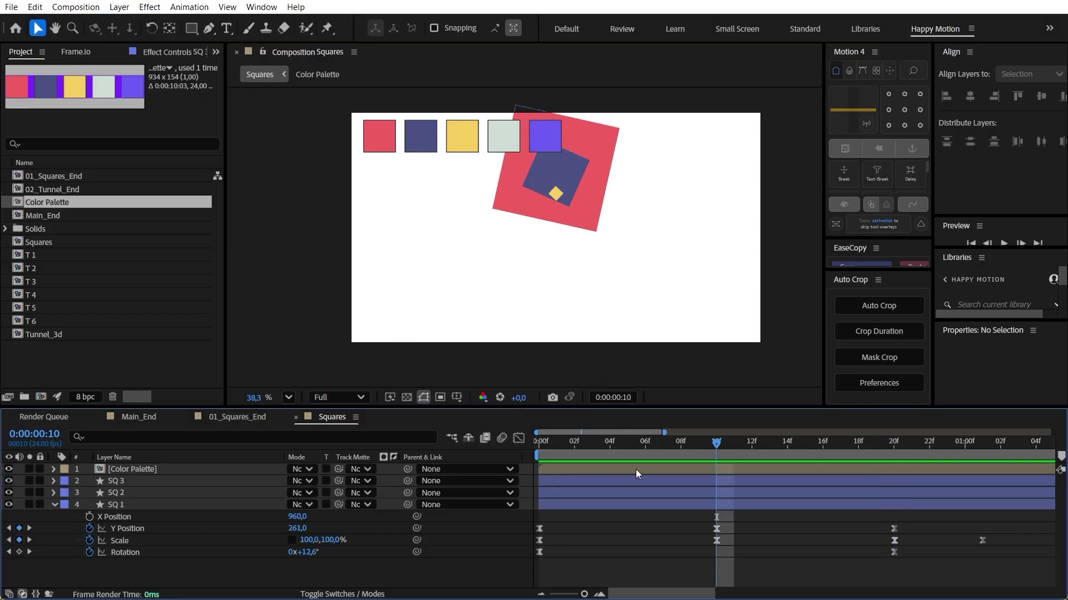
Change the offset in SQ 3's Scale expression to [5,5] and preview the animation.
{"action": "left_click", "coordinate": [53, 481]}
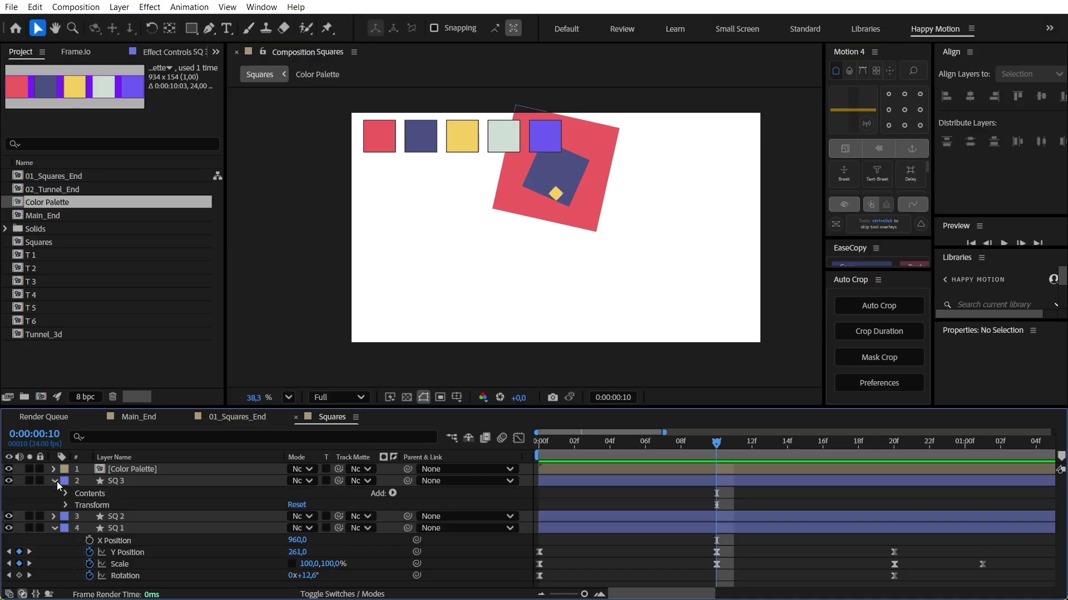
{"action": "left_click", "coordinate": [93, 493]}
{"action": "left_click", "coordinate": [67, 493]}
{"action": "key", "text": "s"}
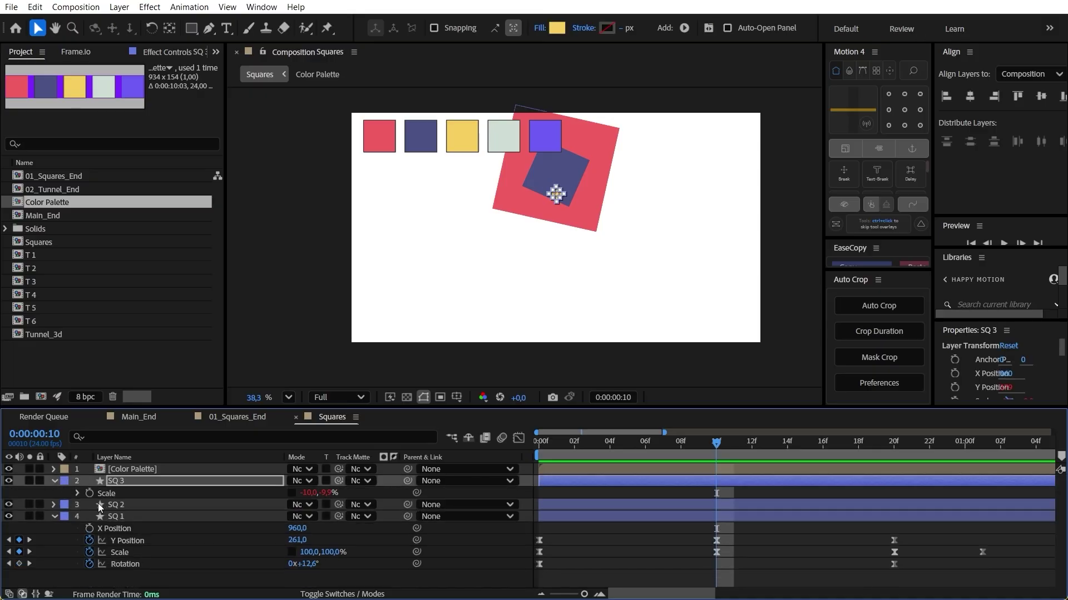
{"action": "left_click", "coordinate": [79, 494]}
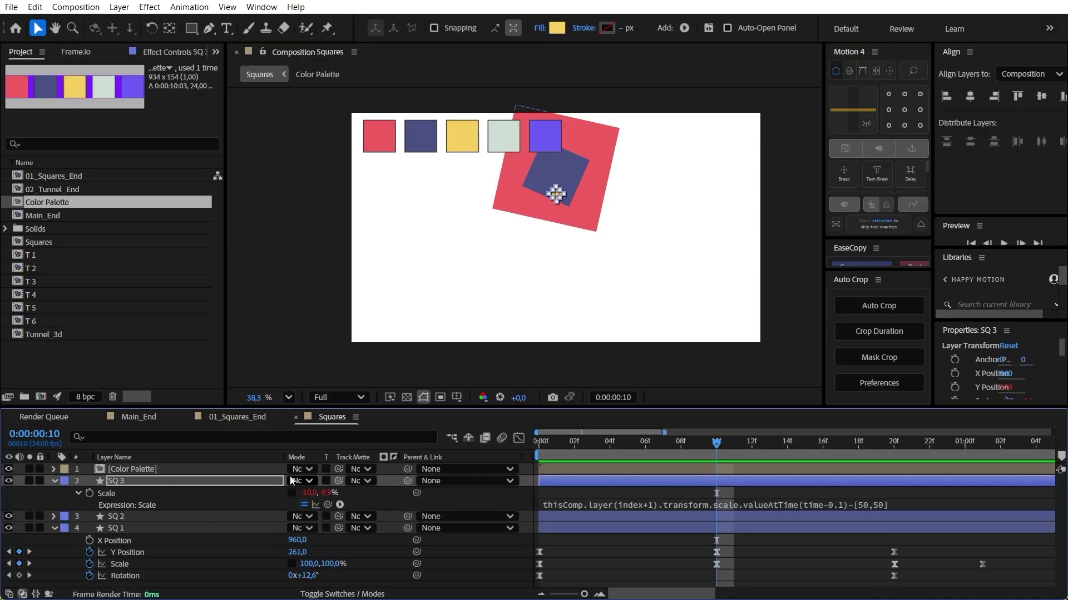
{"action": "left_click", "coordinate": [871, 508]}
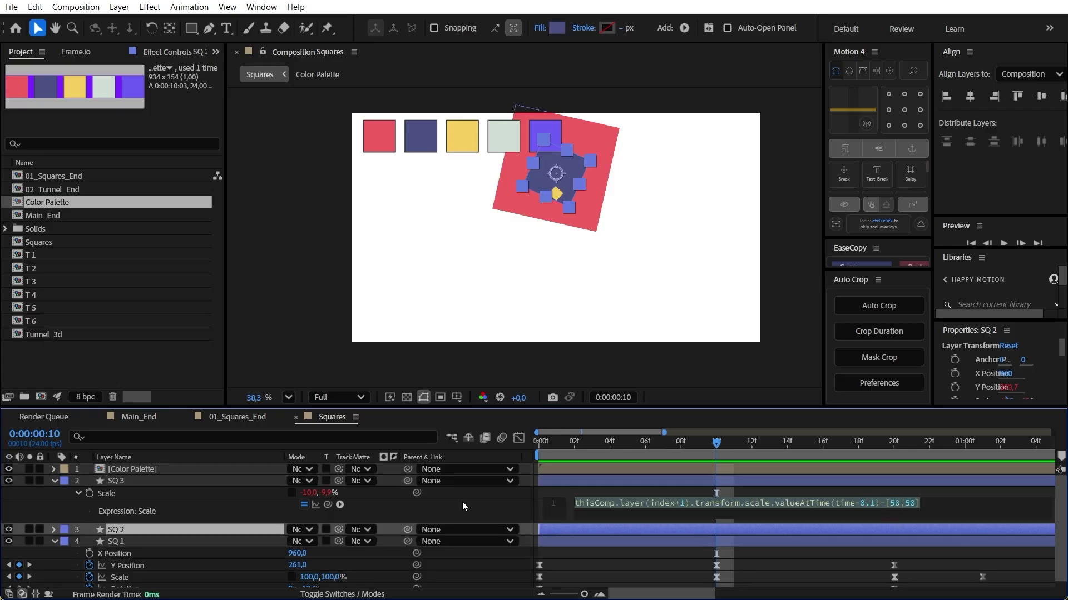
{"action": "left_click_drag", "start_coordinate": [787, 447], "coordinate": [735, 445]}
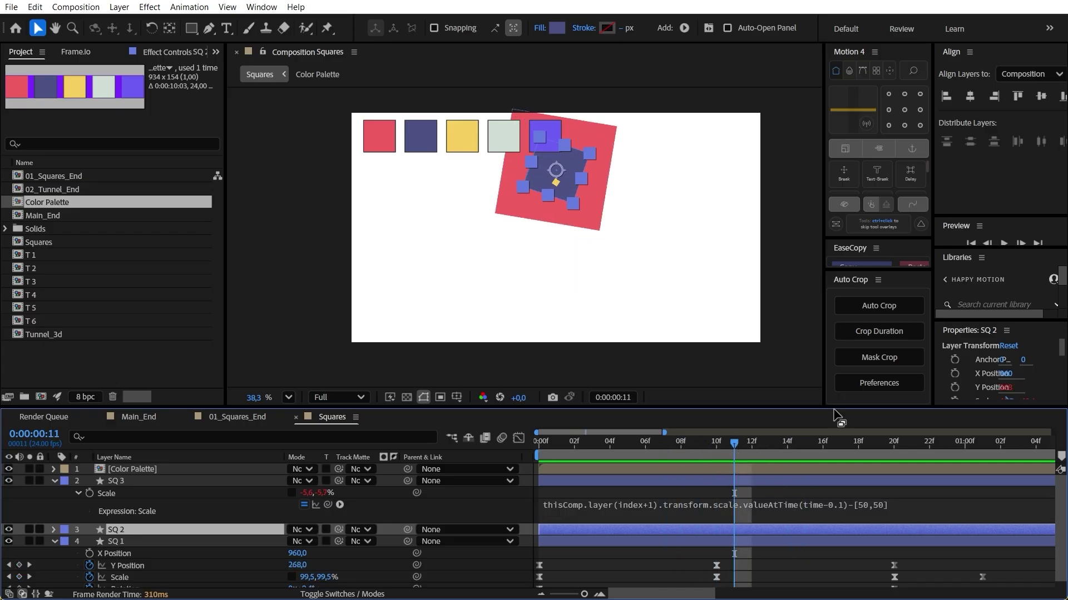
{"action": "left_click", "coordinate": [871, 504]}
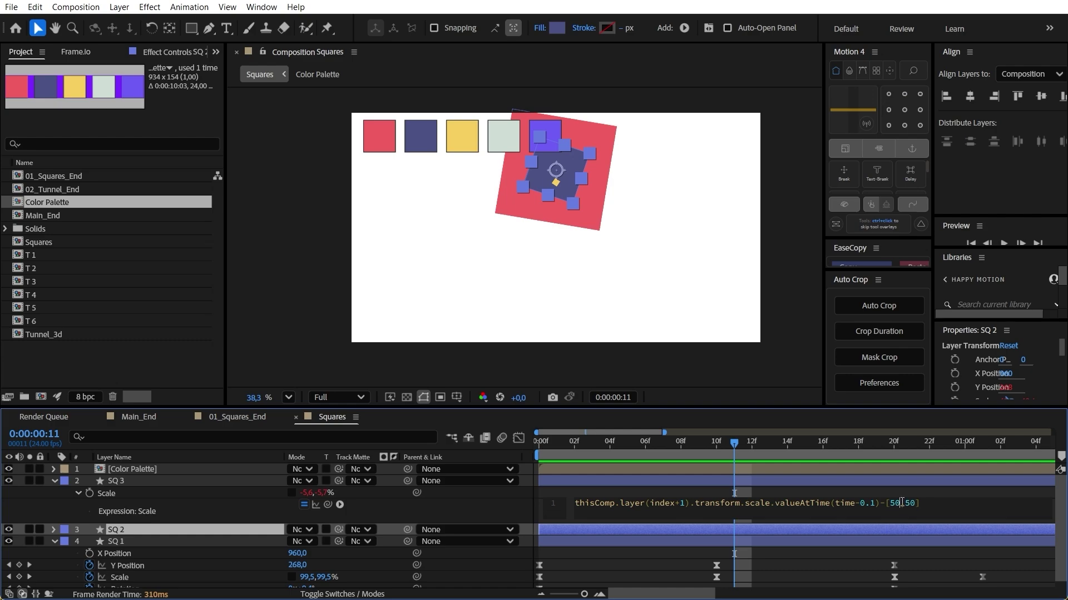
{"action": "key", "text": "BackSpace"}
{"action": "key", "text": "BackSpace"}
{"action": "key", "text": "KP_Enter"}
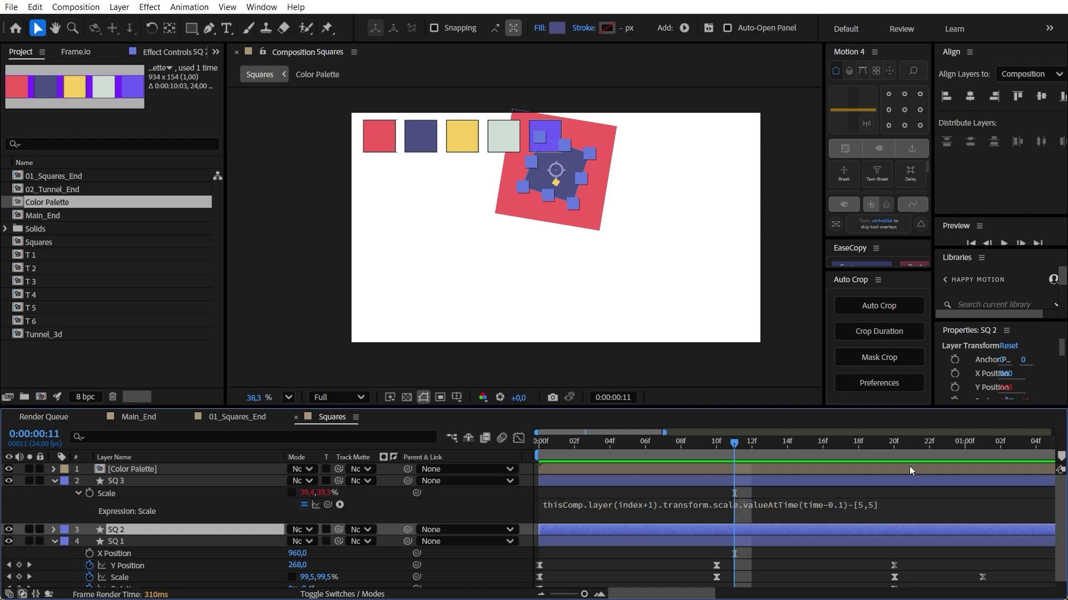
{"action": "key", "text": "space"}
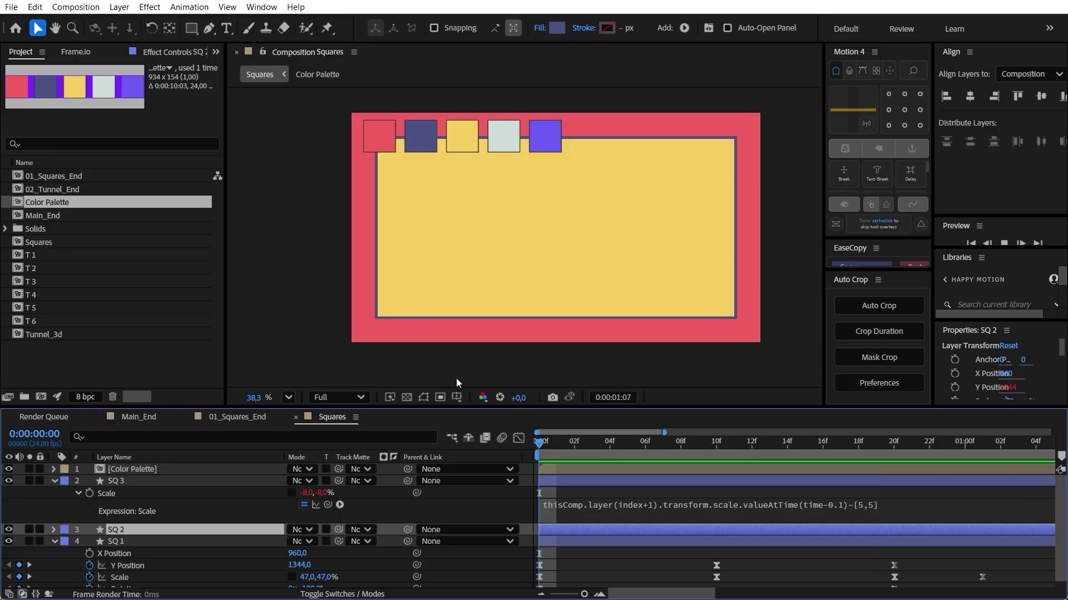
Check the squares' coverage near the end of the animation and raise SQ 1's last Scale keyframe at 0:00:01:01 to 509.5, 290%.
{"action": "left_click_drag", "start_coordinate": [539, 451], "coordinate": [922, 478]}
{"action": "scroll", "coordinate": [559, 251], "scroll_direction": "down", "scroll_amount": 2}
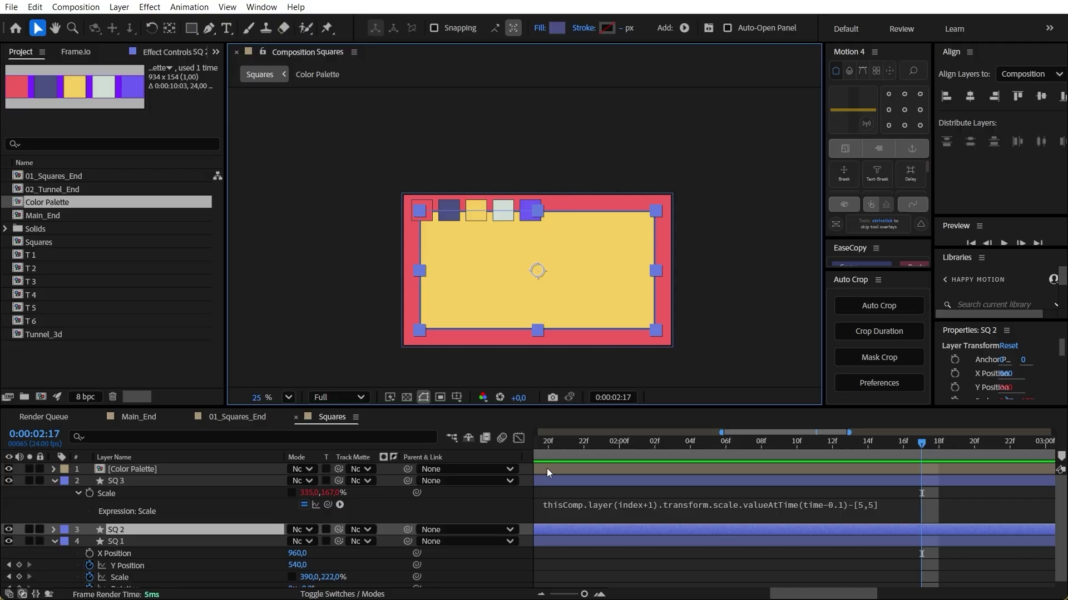
{"action": "left_click_drag", "start_coordinate": [592, 459], "coordinate": [981, 510]}
{"action": "left_click", "coordinate": [278, 578]}
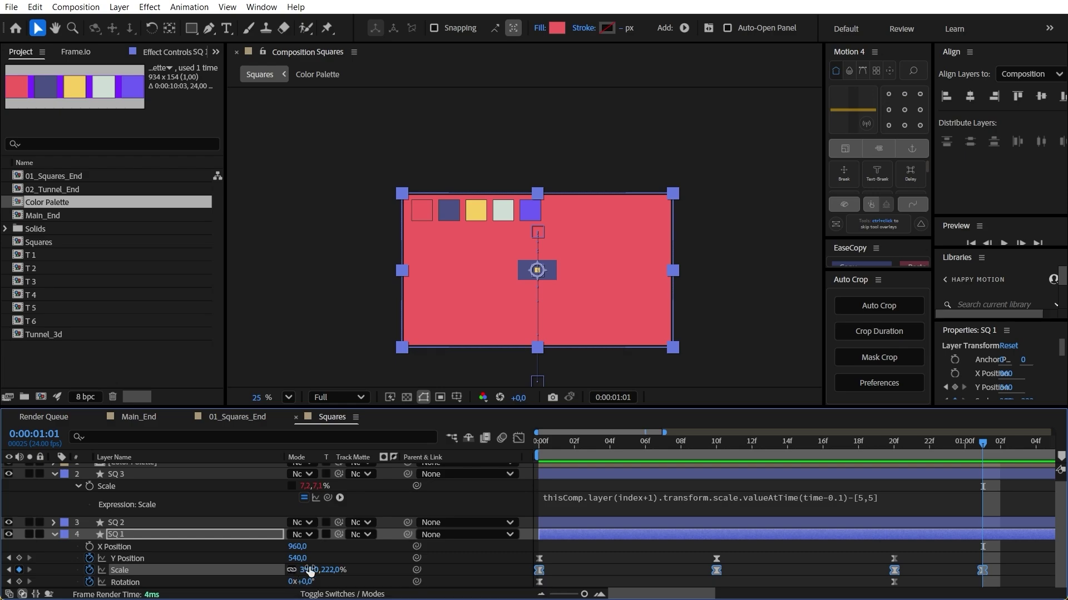
{"action": "key", "text": "ctrl+shift+a"}
{"action": "left_click_drag", "start_coordinate": [333, 571], "coordinate": [383, 571]}
{"action": "mouse_move", "coordinate": [609, 443]}
{"action": "left_mouse_down"}
{"action": "mouse_move", "coordinate": [755, 448]}
{"action": "mouse_move", "coordinate": [612, 453]}
{"action": "left_mouse_up"}
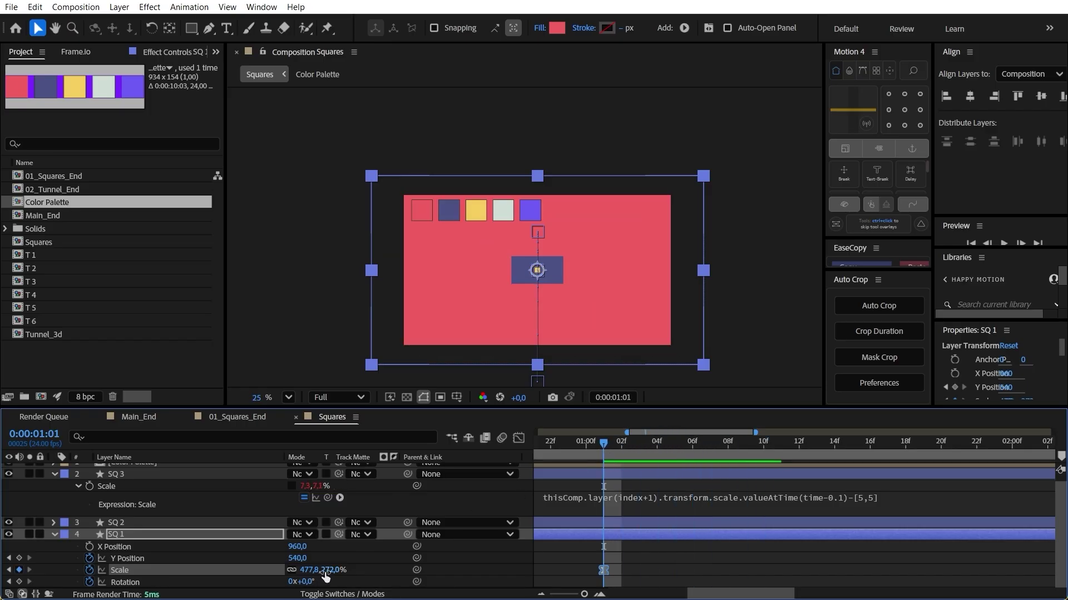
Preview the enlarged squares from the start, and hide the Color Palette layer in the Squares composition.
{"action": "left_click", "coordinate": [731, 448]}
{"action": "left_click_drag", "start_coordinate": [705, 449], "coordinate": [688, 470]}
{"action": "key", "text": "space"}
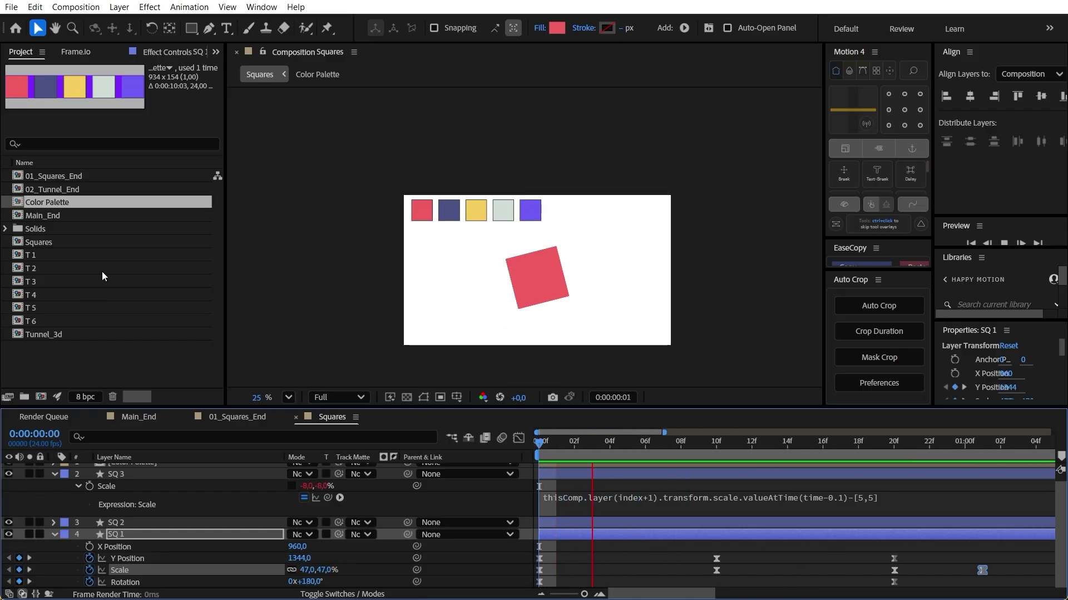
{"action": "key", "text": "space"}
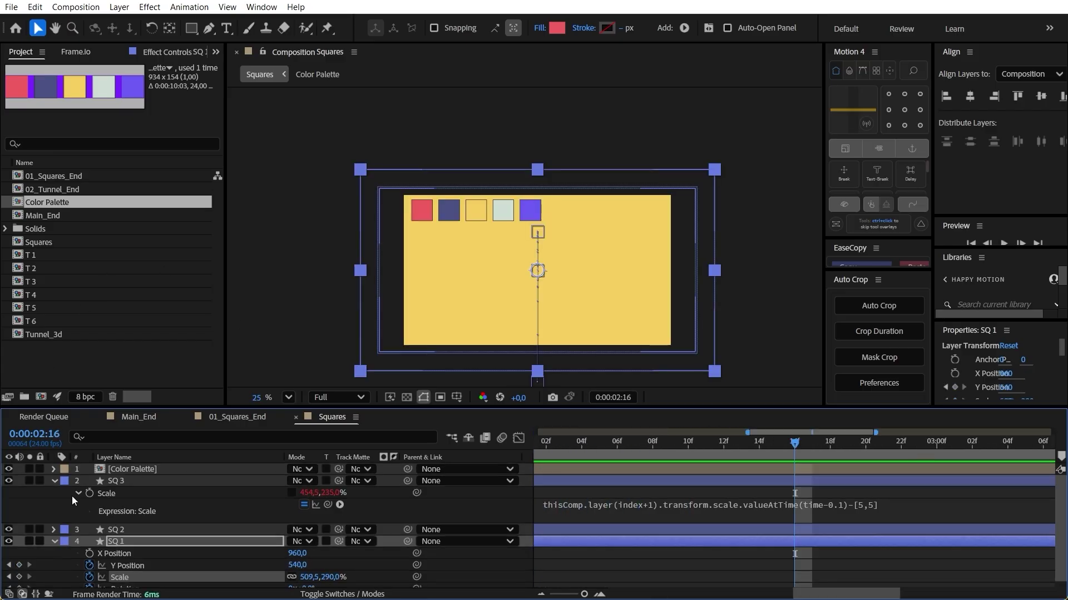
{"action": "left_click", "coordinate": [8, 469]}
{"action": "key", "text": "space"}
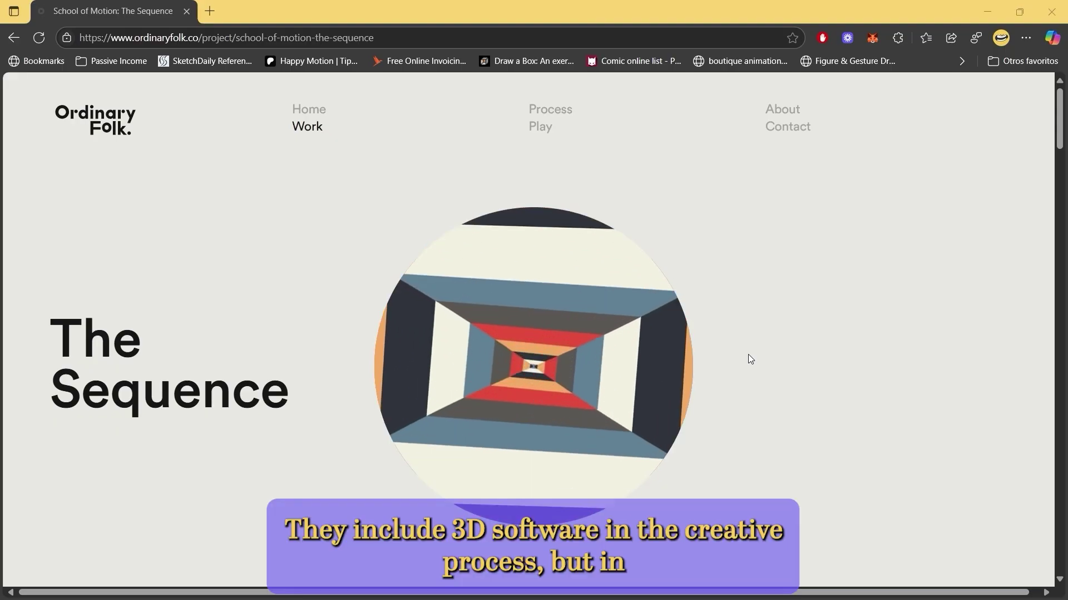
{"action": "scroll", "coordinate": [749, 354], "scroll_direction": "down", "scroll_amount": 15}
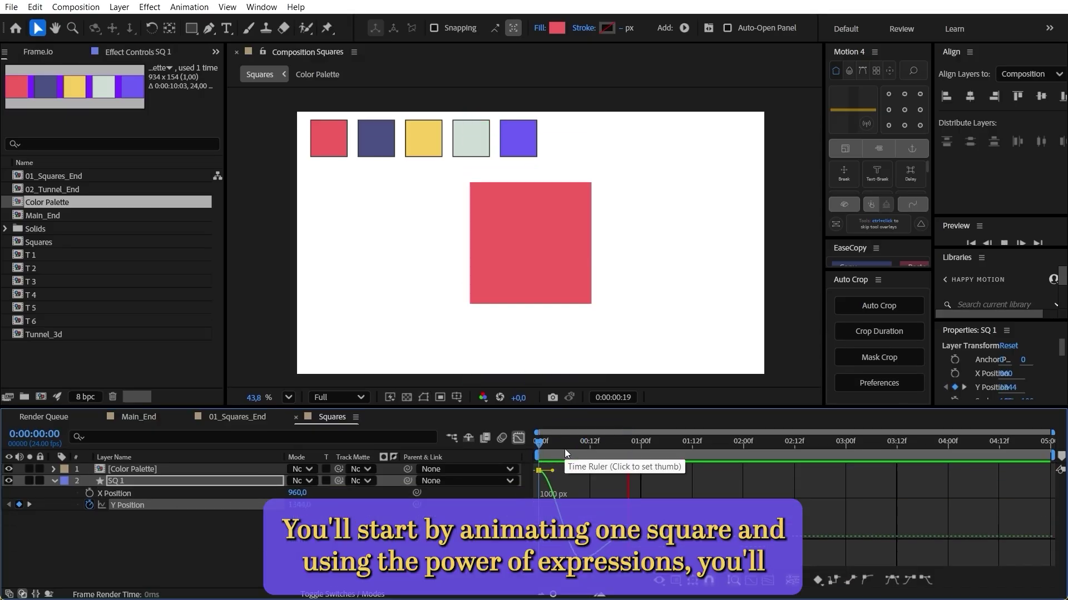
{"action": "key", "text": "space"}
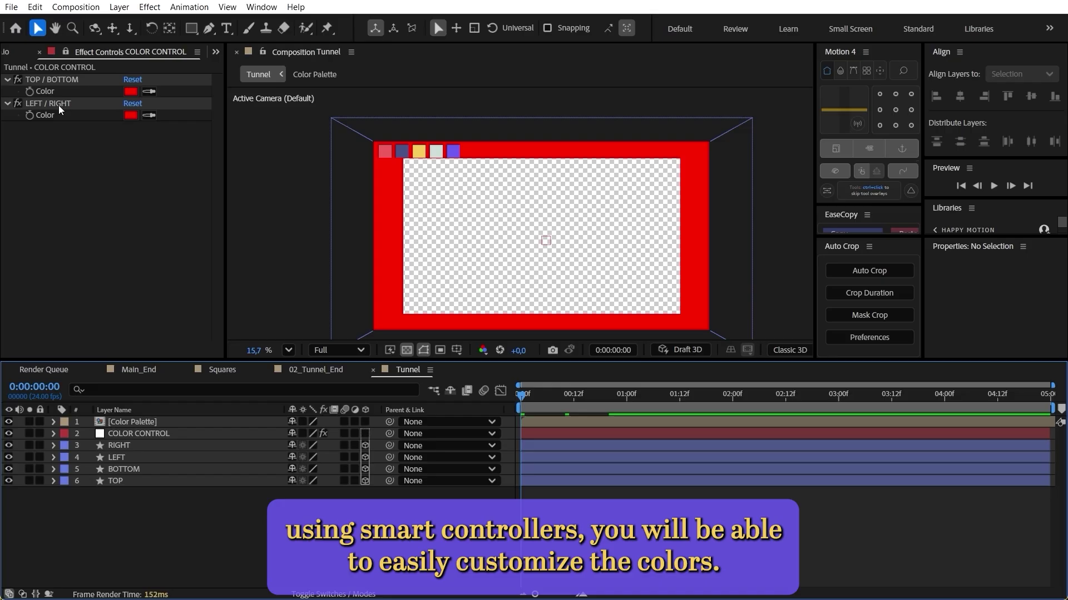
On COLOR CONTROL, sample the palette's yellow for the LEFT / RIGHT color and its dark blue for the TOP / BOTTOM color.
{"action": "left_click", "coordinate": [149, 115]}
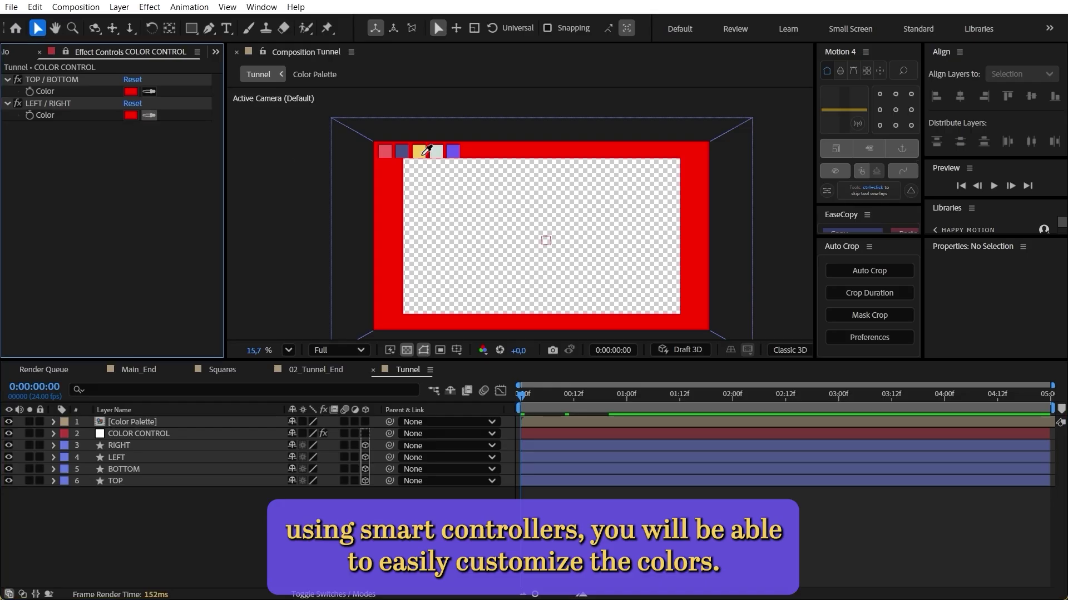
{"action": "left_click", "coordinate": [418, 151]}
{"action": "left_click", "coordinate": [149, 91]}
{"action": "left_click", "coordinate": [406, 152]}
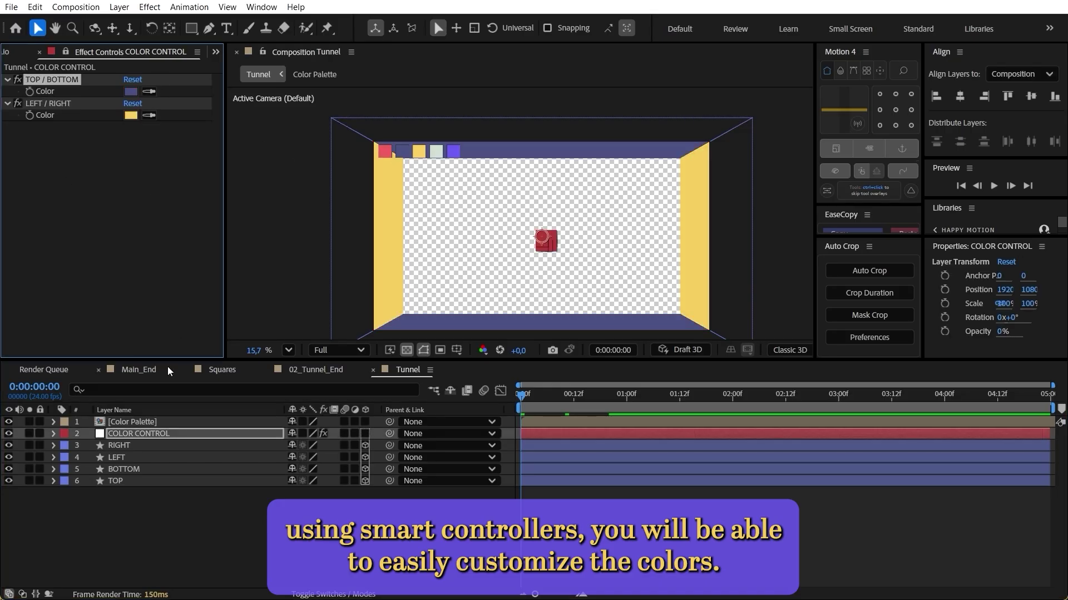